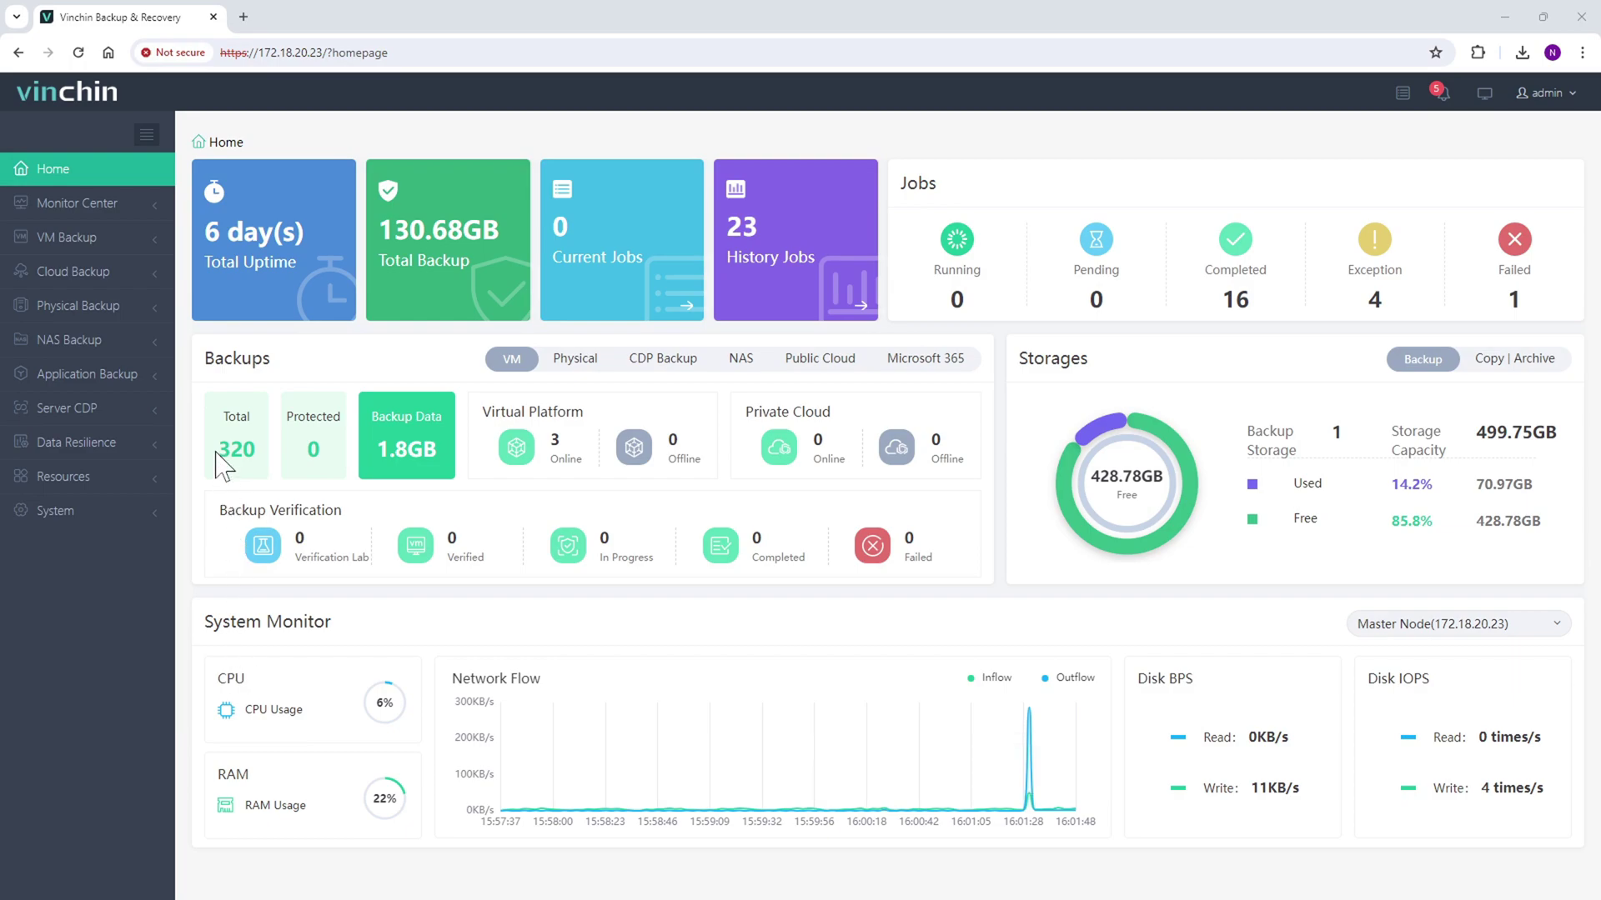
# Check the four online agents, select the FILESERVER01 agent, and start a new Server CDP backup job
pyautogui.click(50, 481)
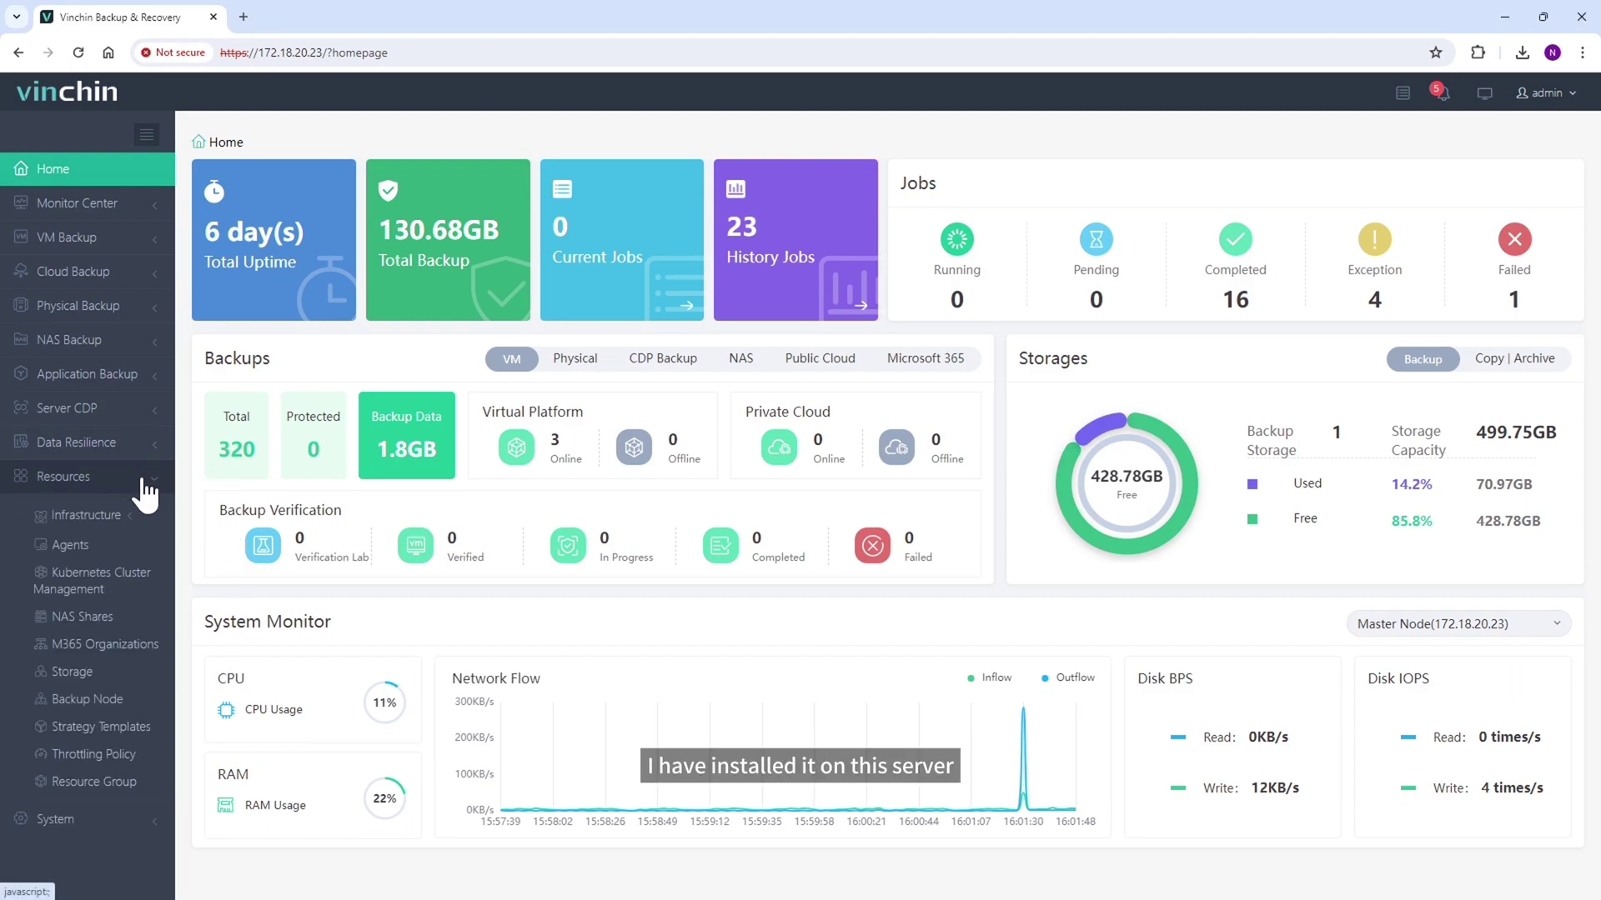
pyautogui.click(115, 552)
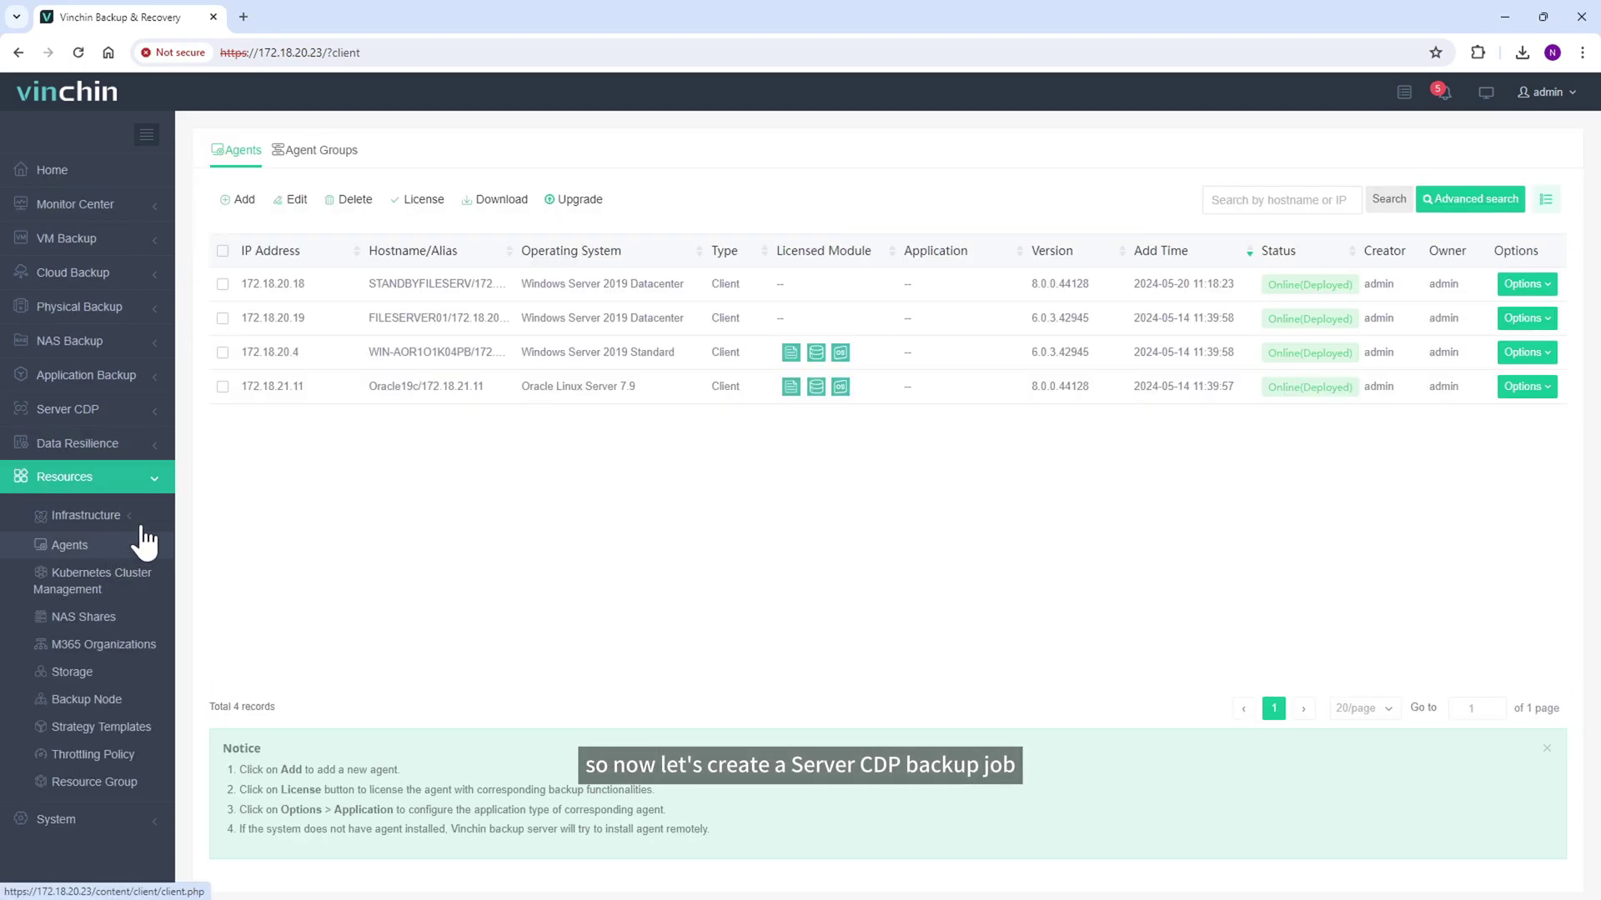
pyautogui.click(223, 318)
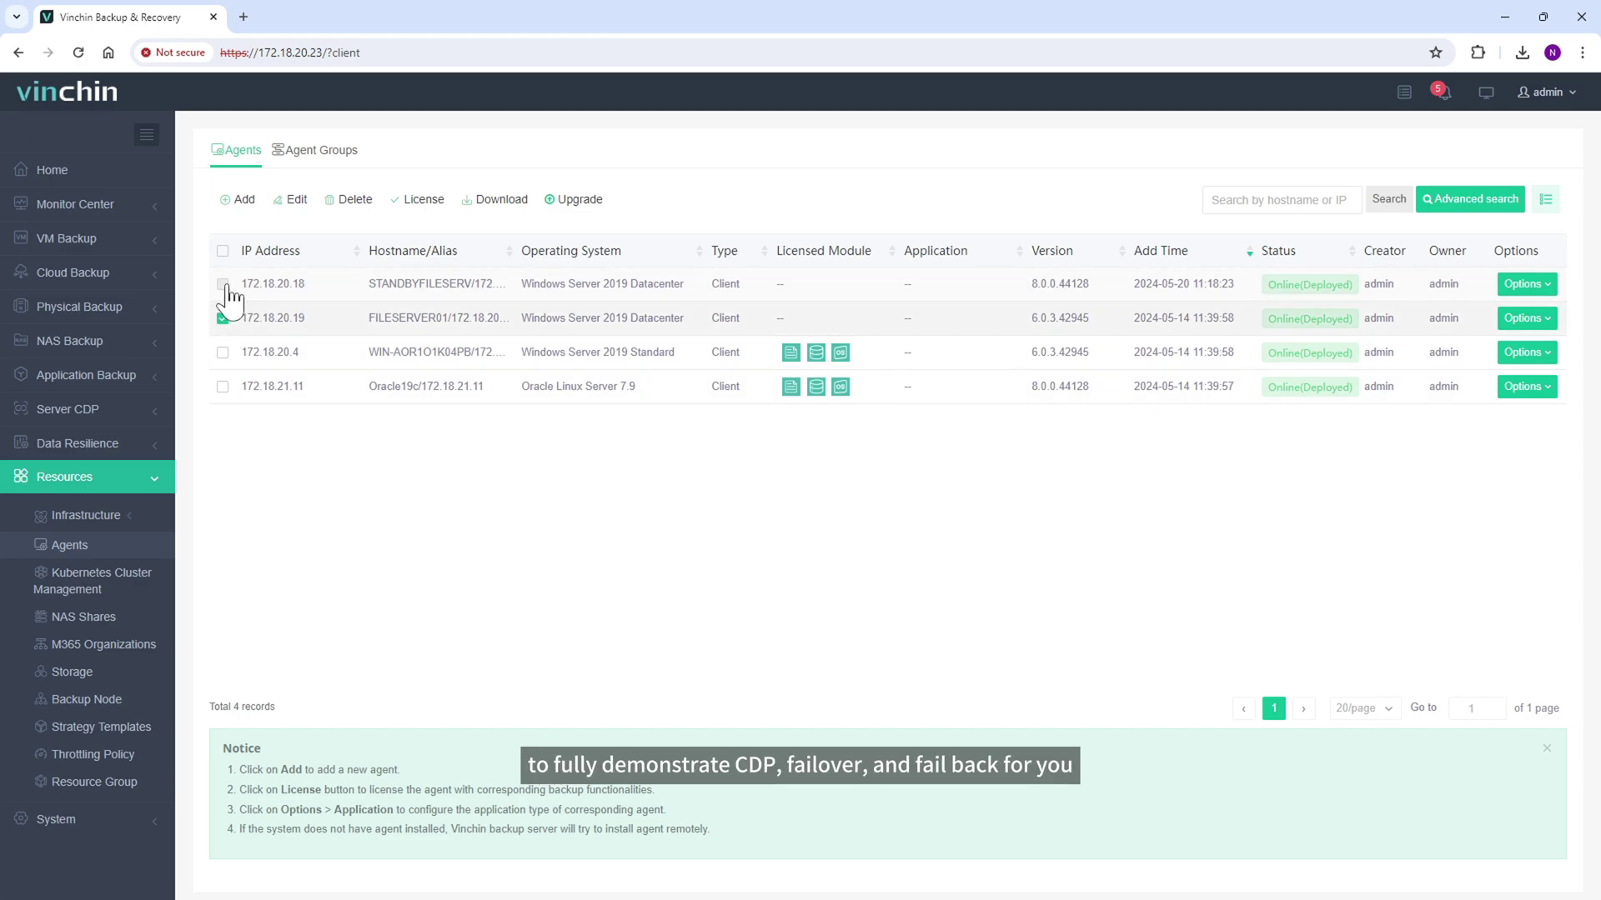
pyautogui.click(223, 286)
pyautogui.click(126, 415)
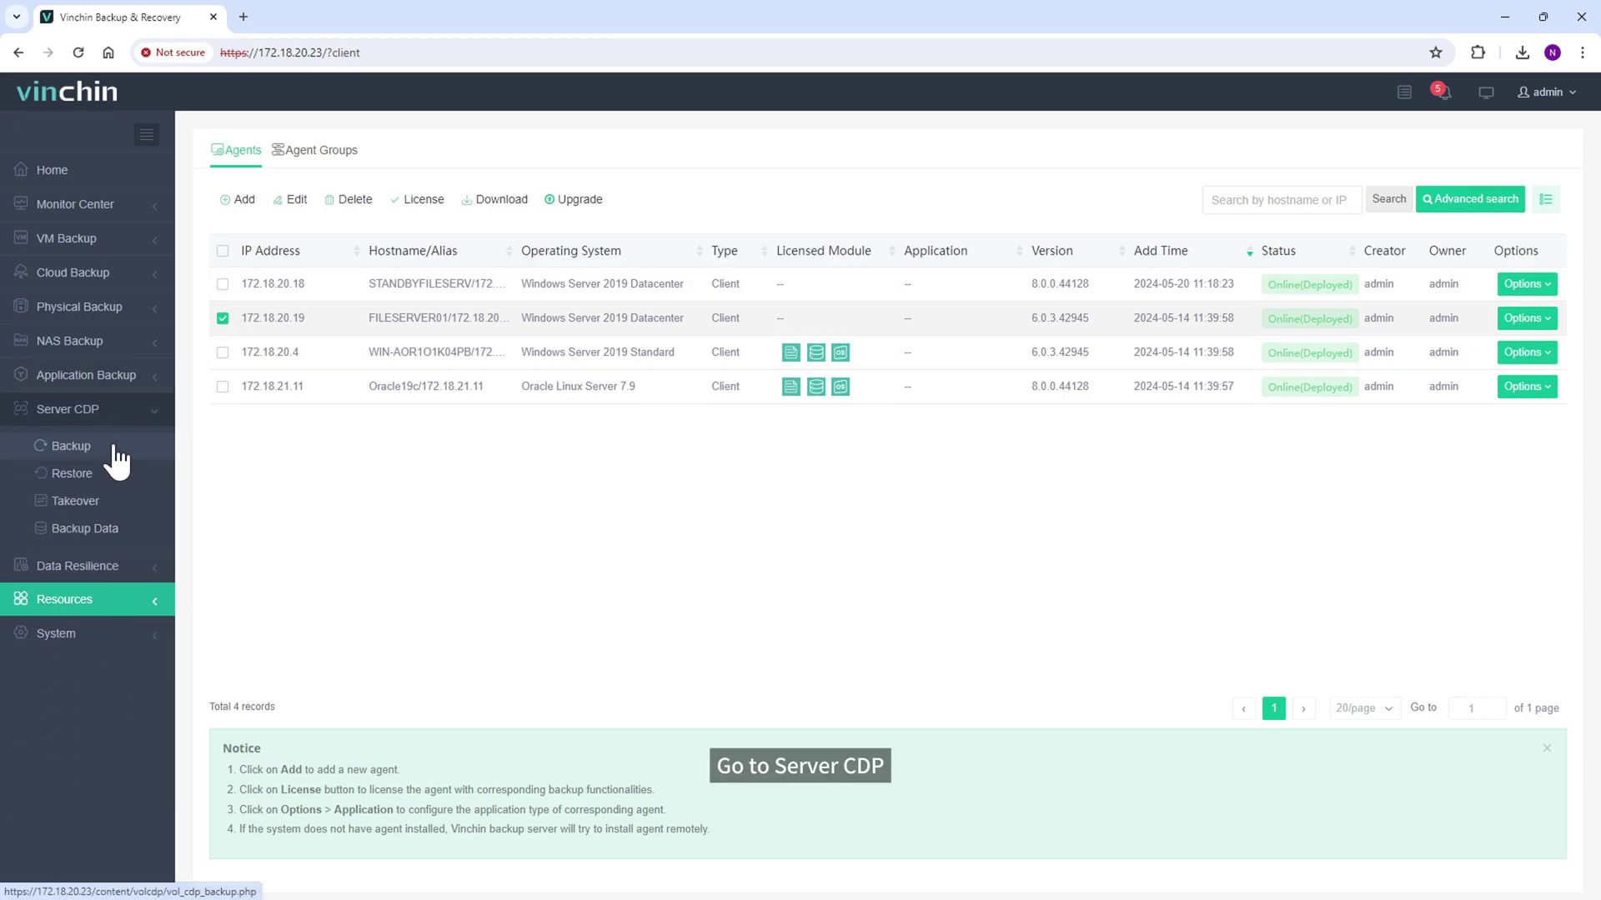
pyautogui.click(75, 446)
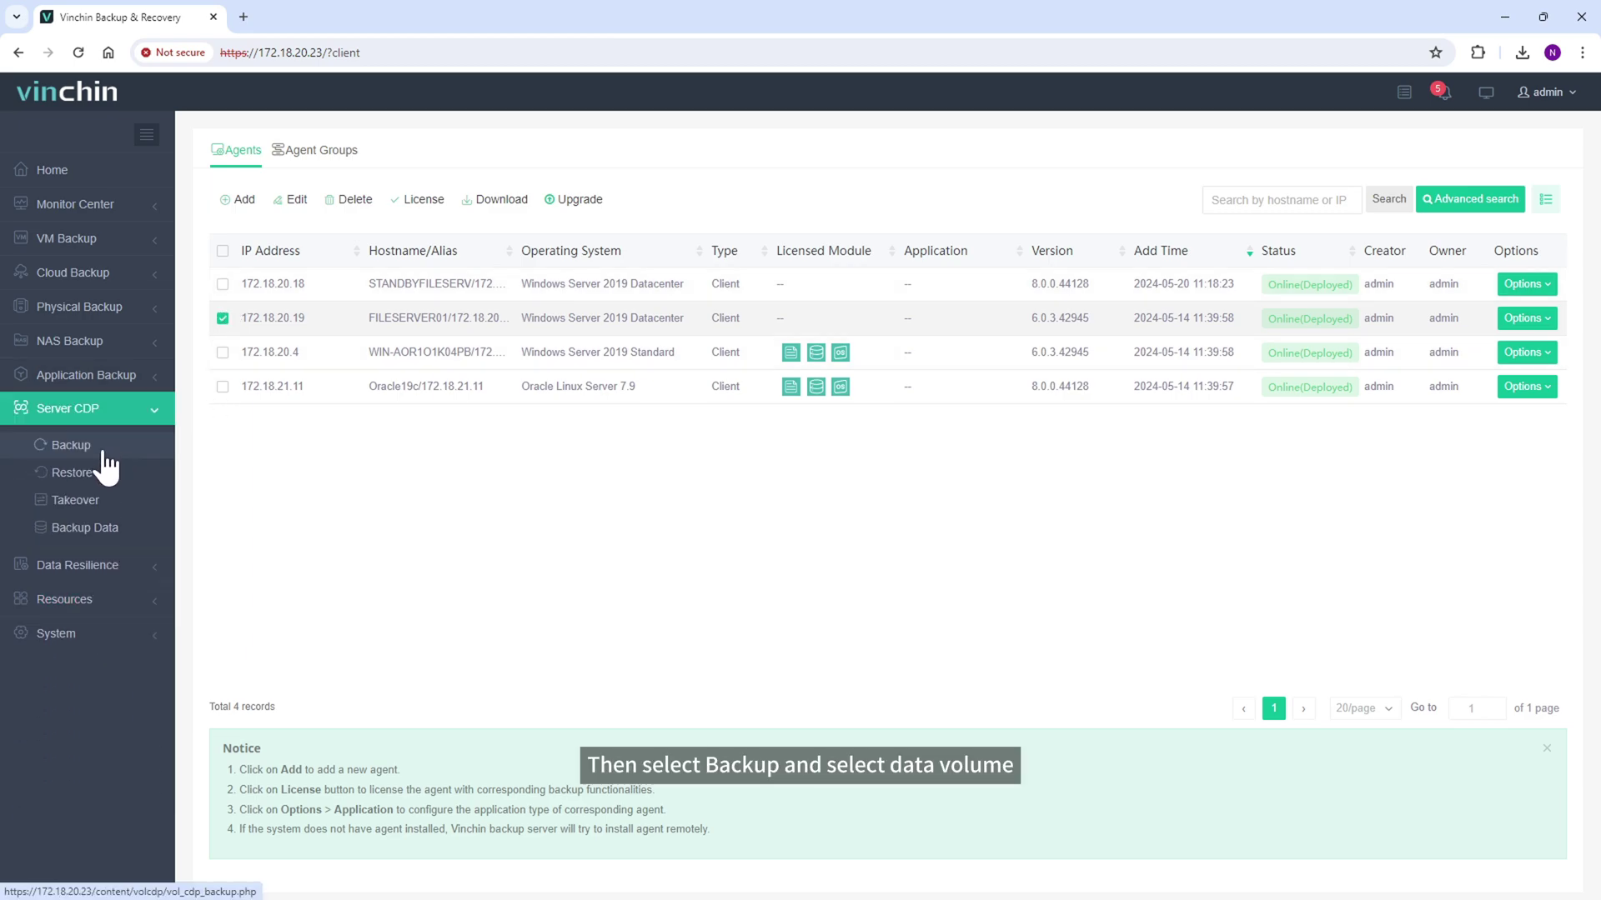
# Select FILESERVER01 with New Volume (G:) as the CDP source and continue to Backup Destination
pyautogui.click(322, 350)
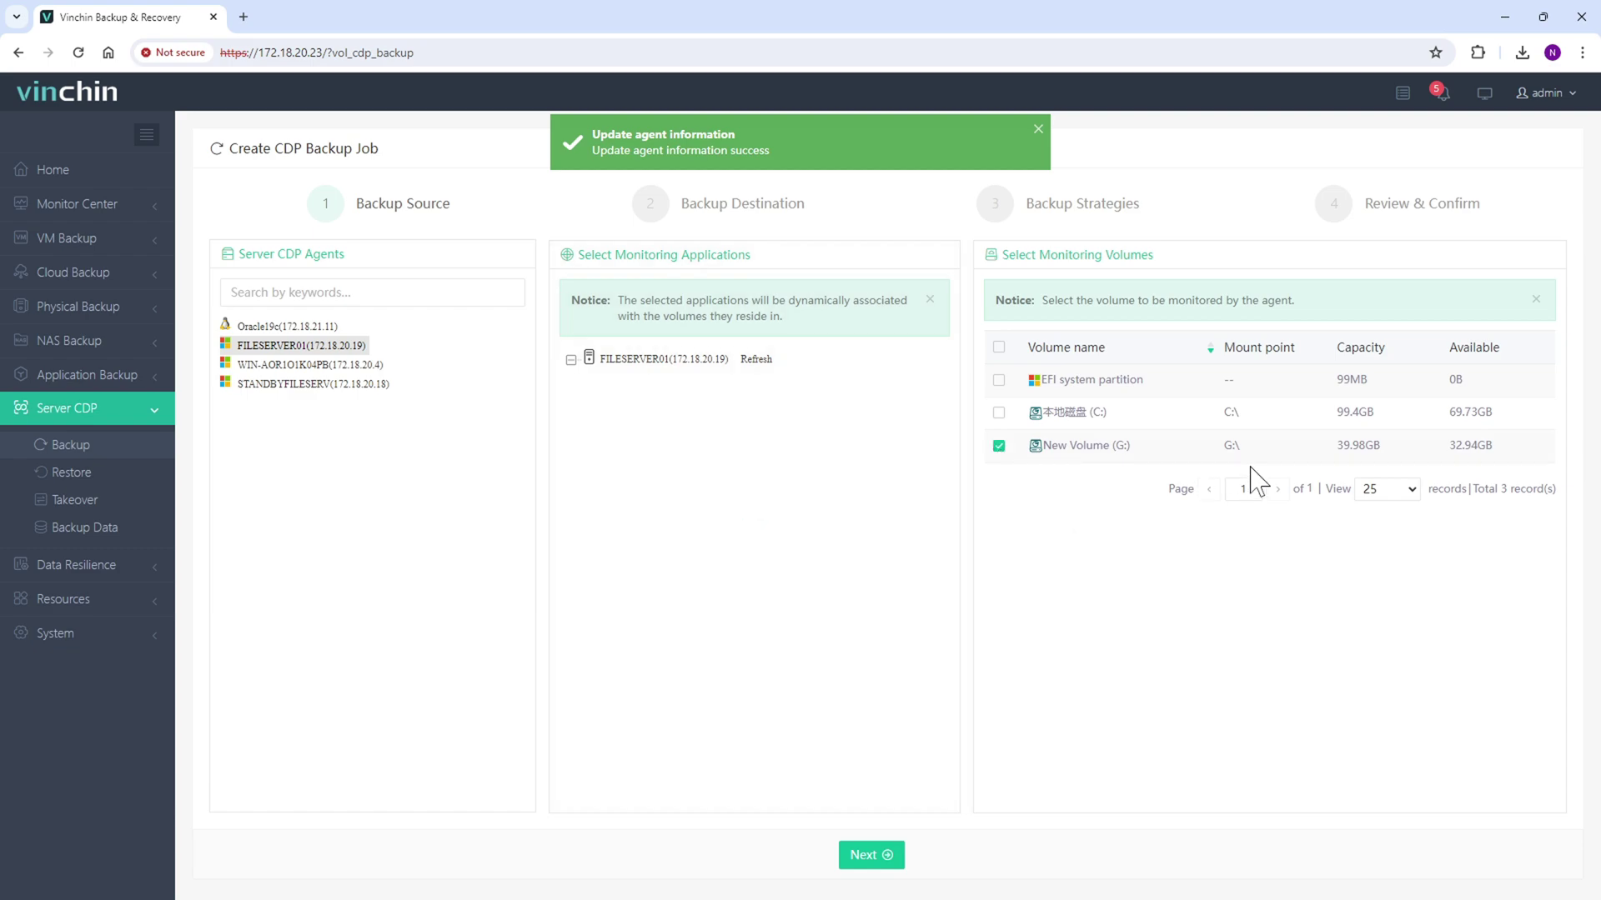
pyautogui.click(875, 854)
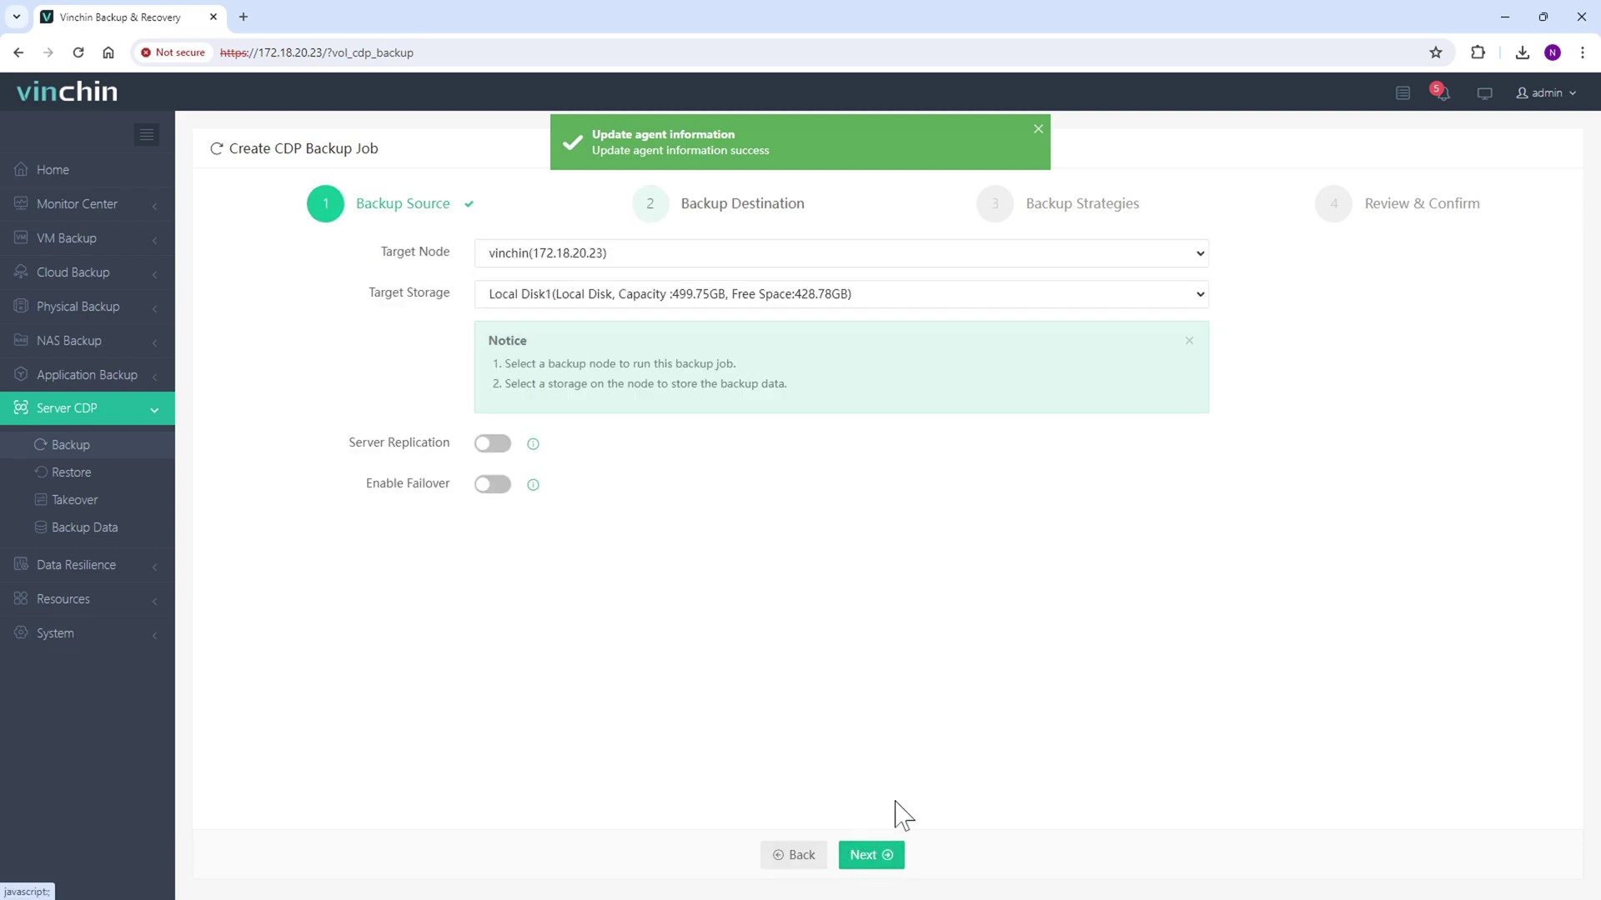
# Keep Local Disk1 storage and replicate New Volume (G:) to STANDBYFILESERV's New Volume (E:)
pyautogui.click(698, 296)
pyautogui.click(708, 314)
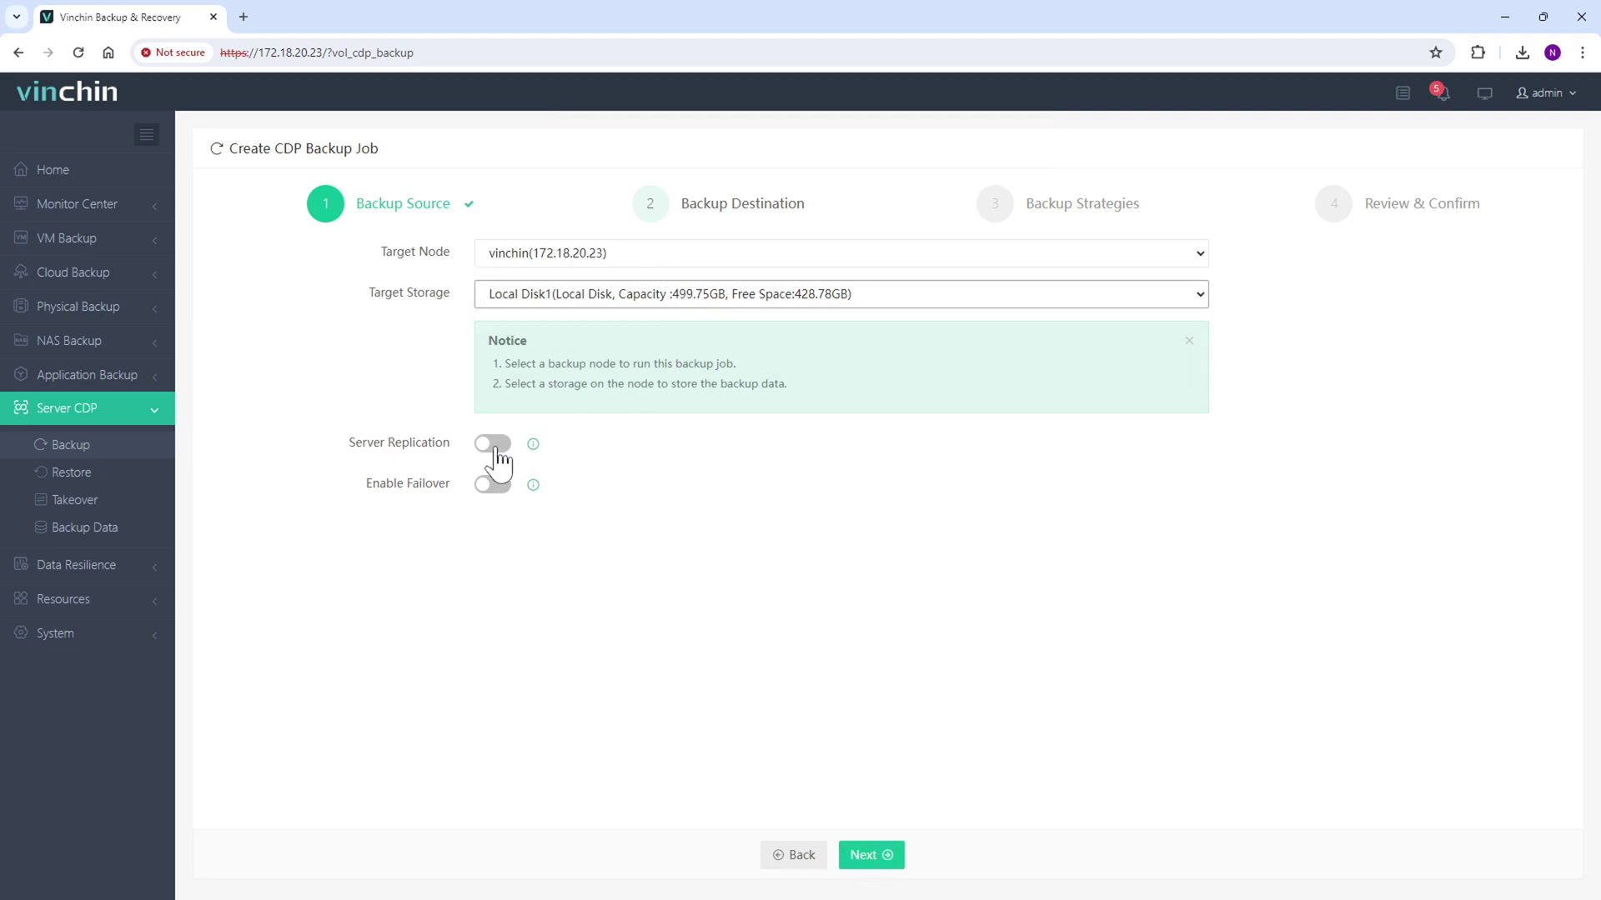
pyautogui.click(497, 446)
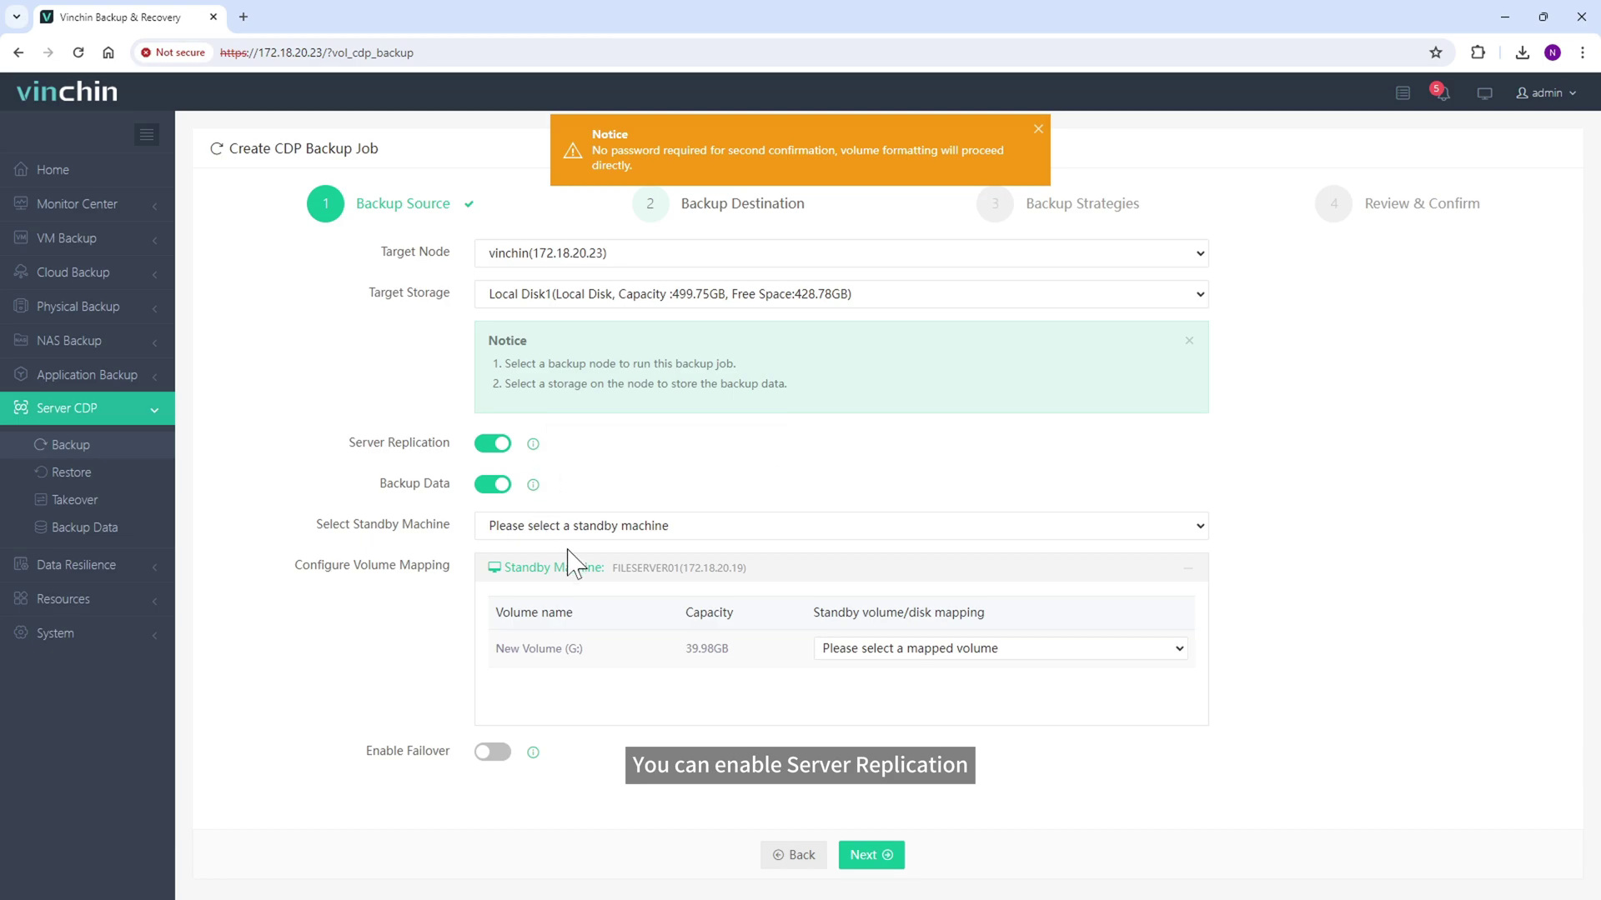
pyautogui.click(731, 528)
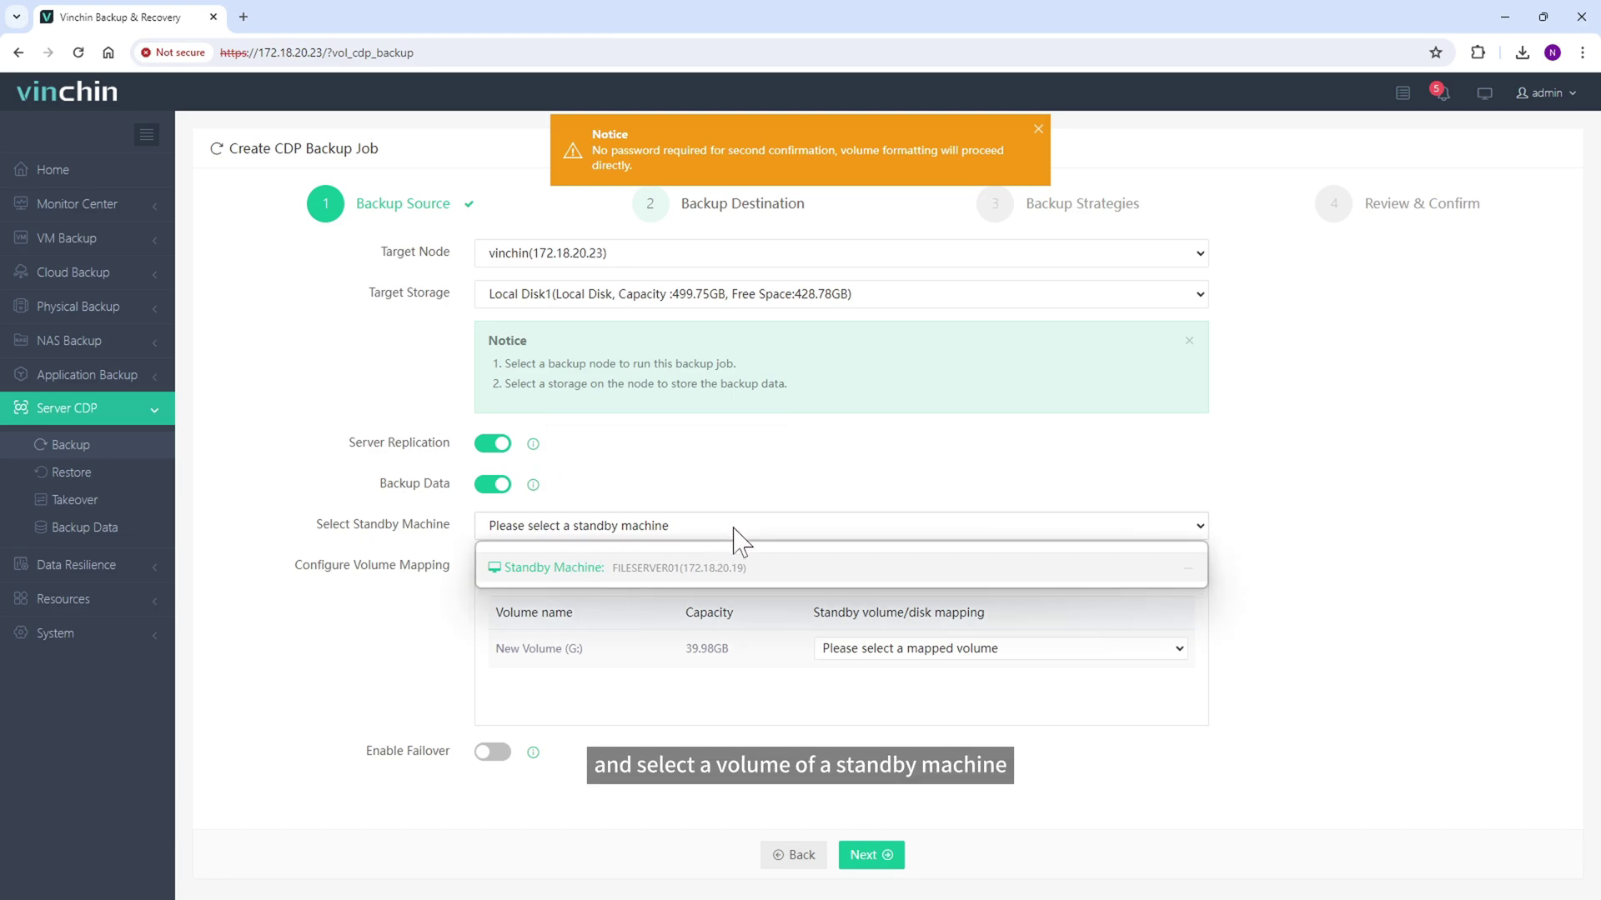
pyautogui.click(658, 576)
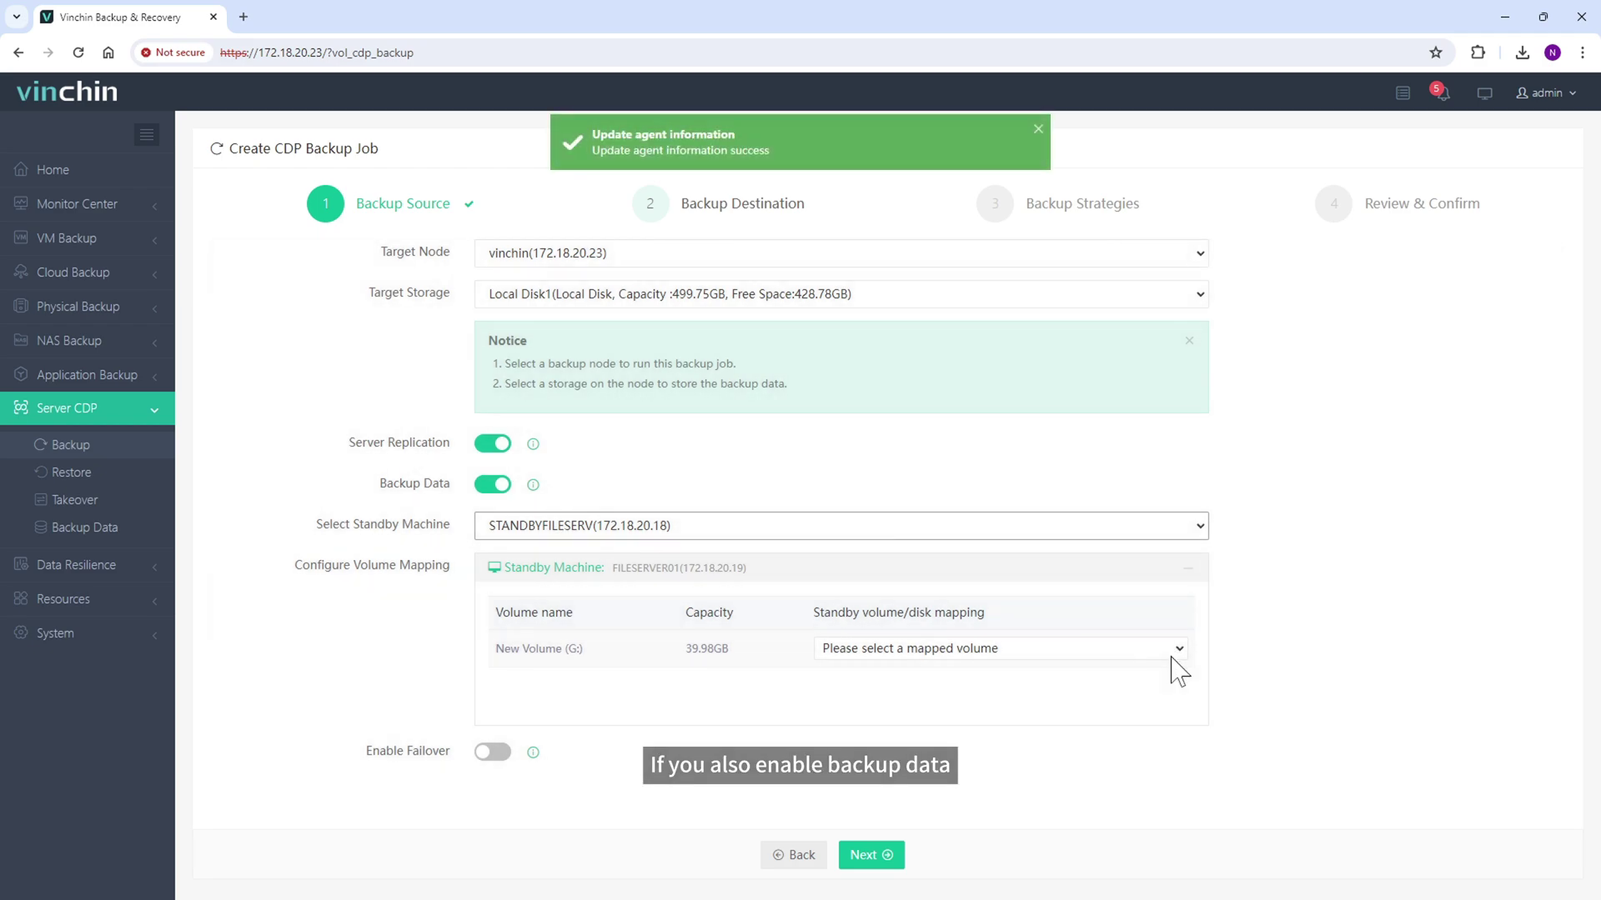
pyautogui.click(1074, 652)
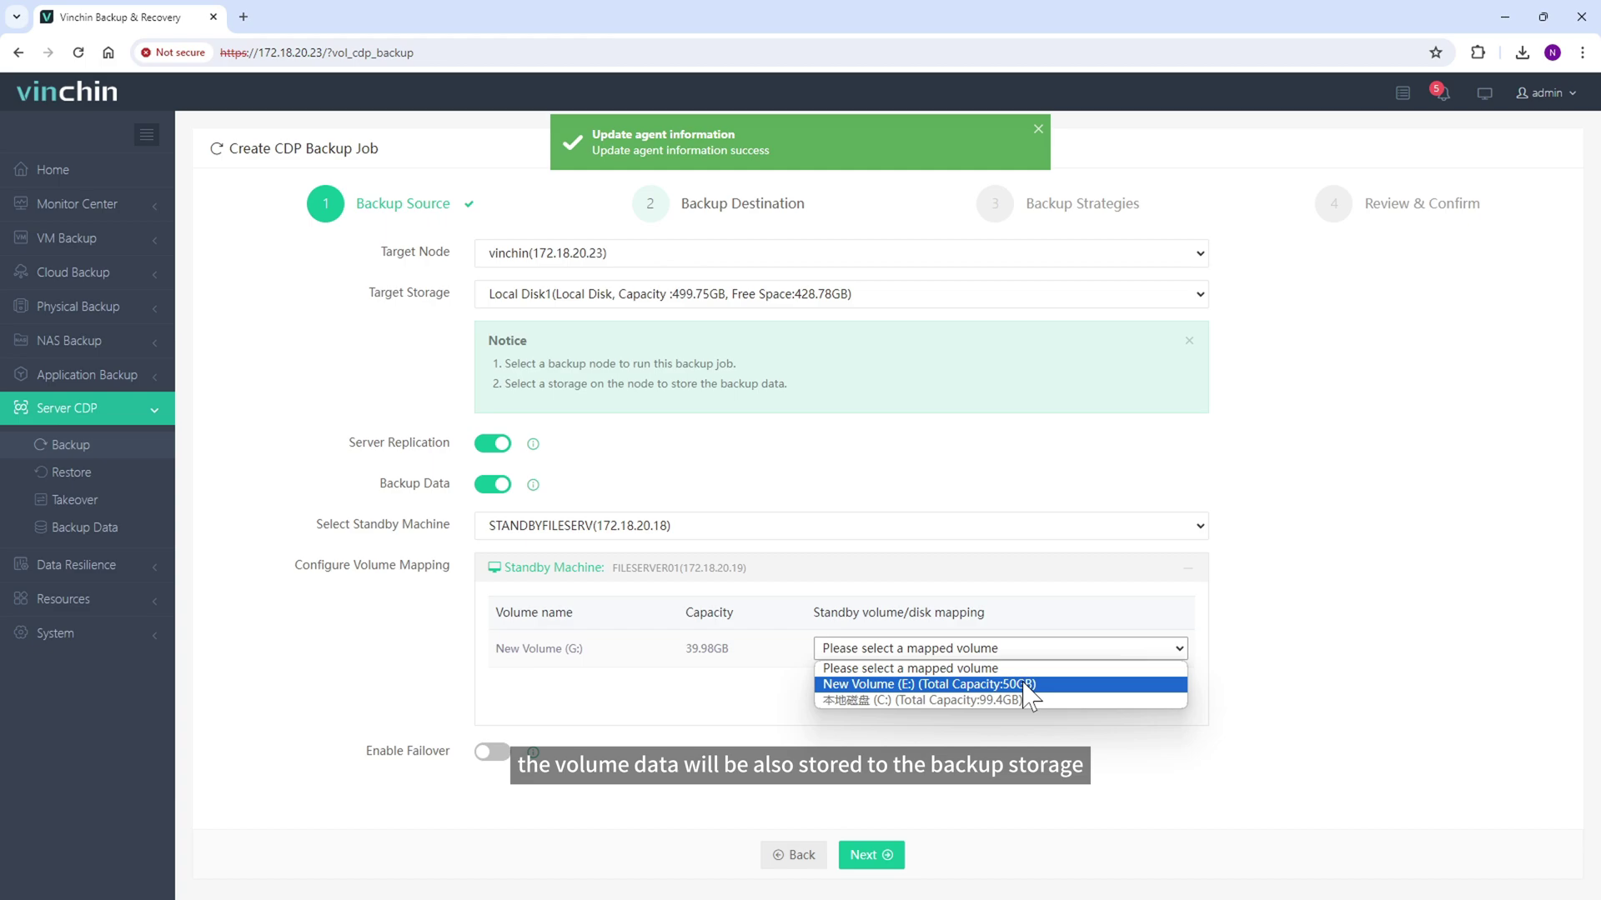
pyautogui.click(1025, 684)
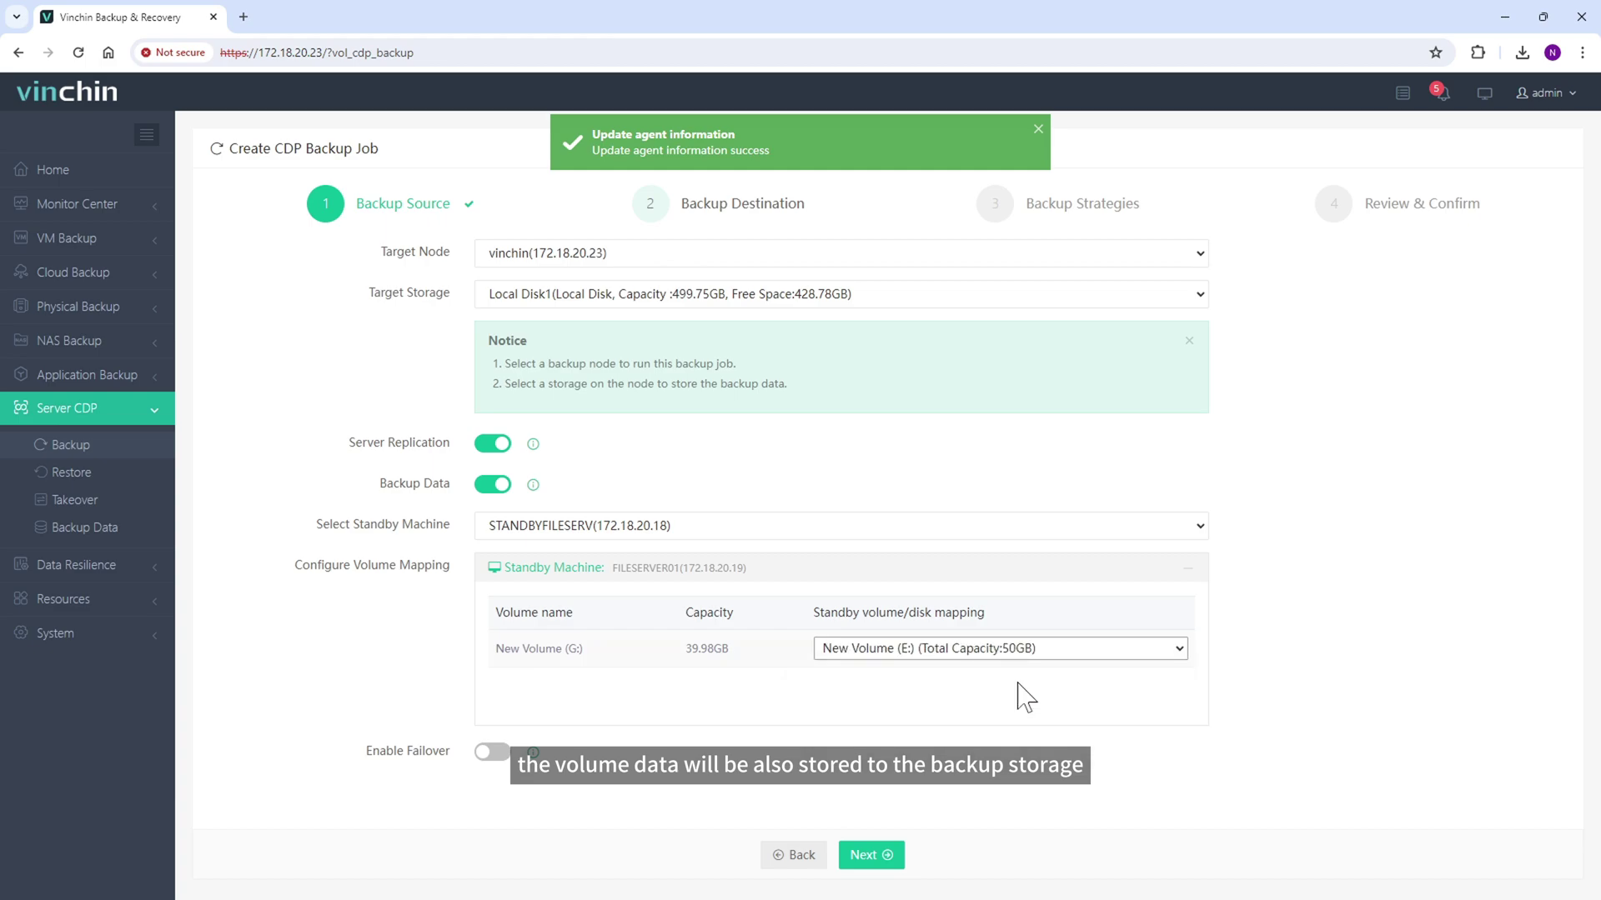
# Enable failover and assign Ethernet0 as the standby machine's failover network adapter
pyautogui.click(492, 752)
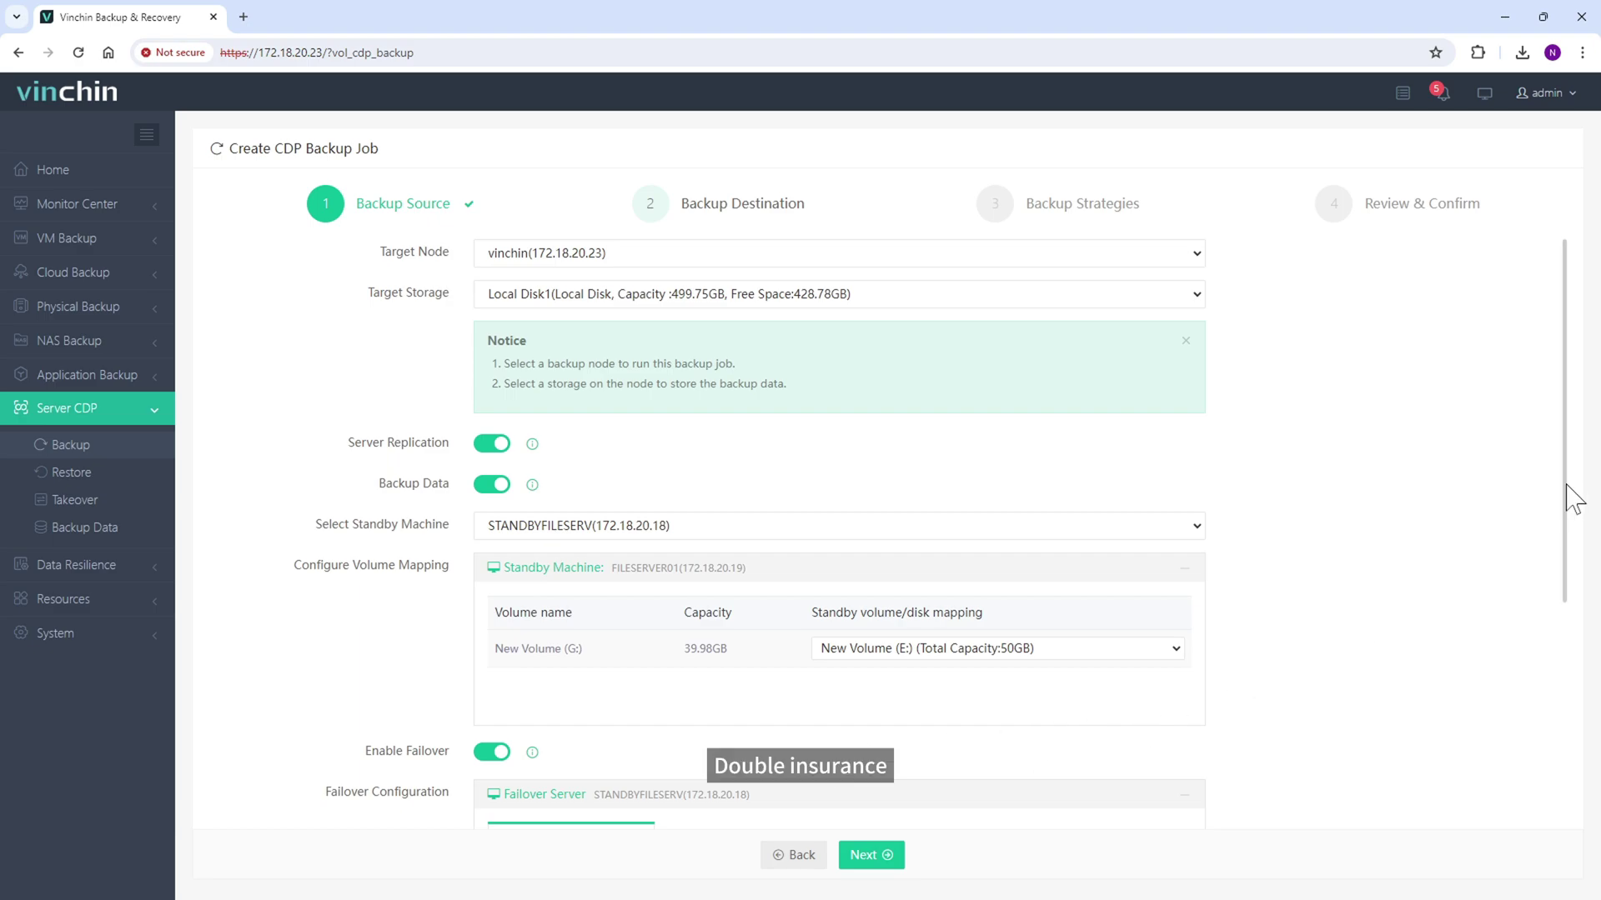
pyautogui.moveTo(1562, 490); pyautogui.dragTo(1545, 655)
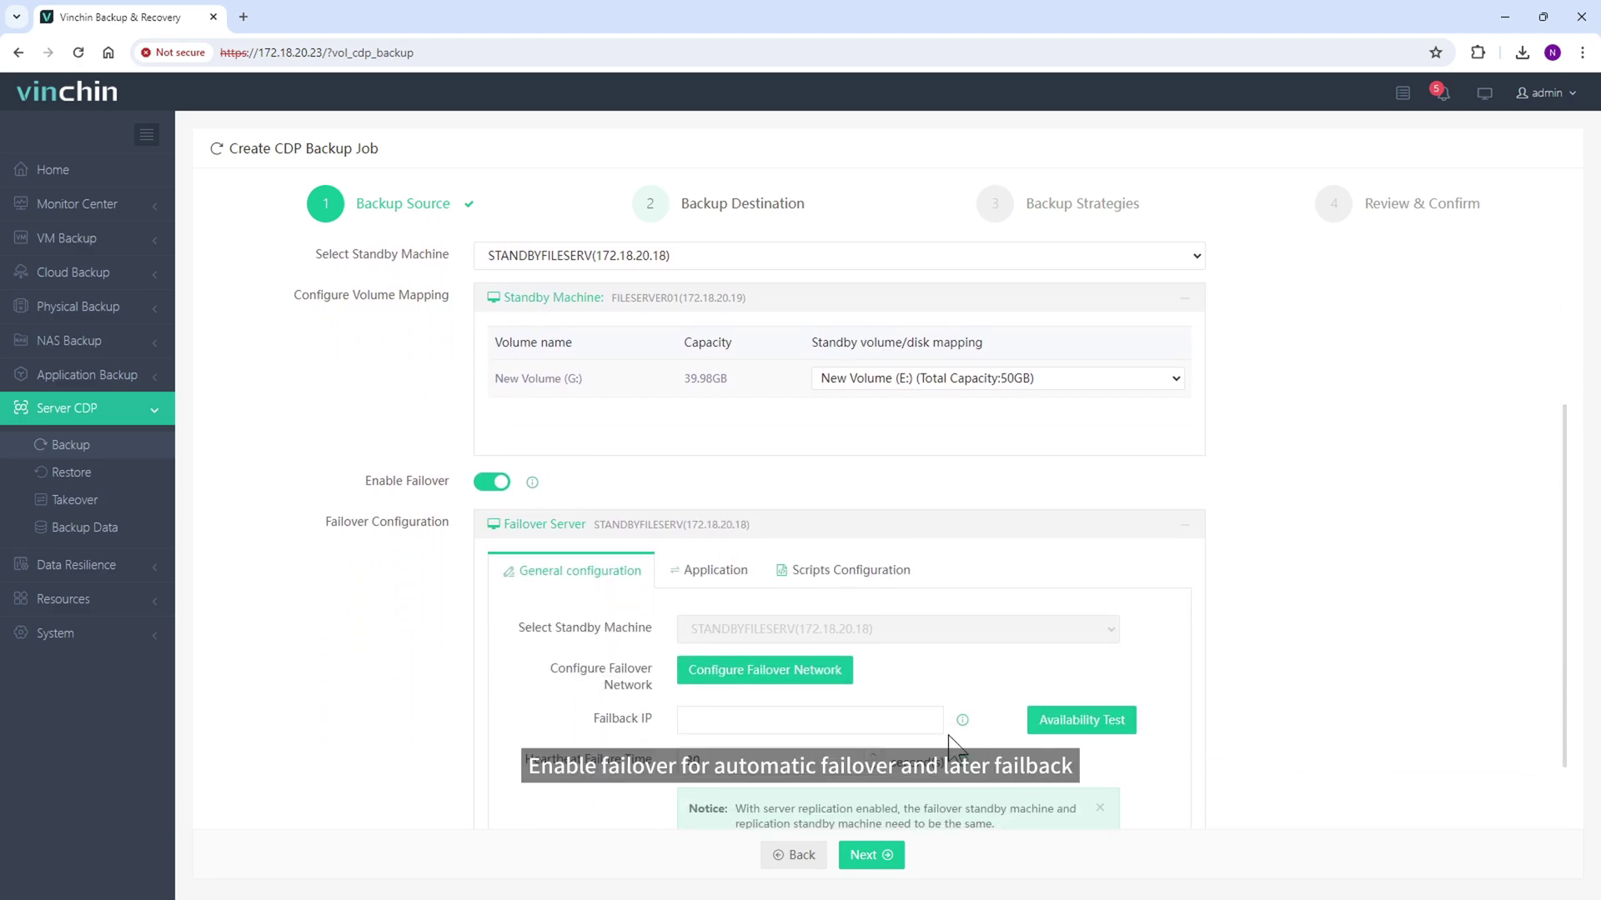
pyautogui.click(794, 672)
pyautogui.click(1000, 400)
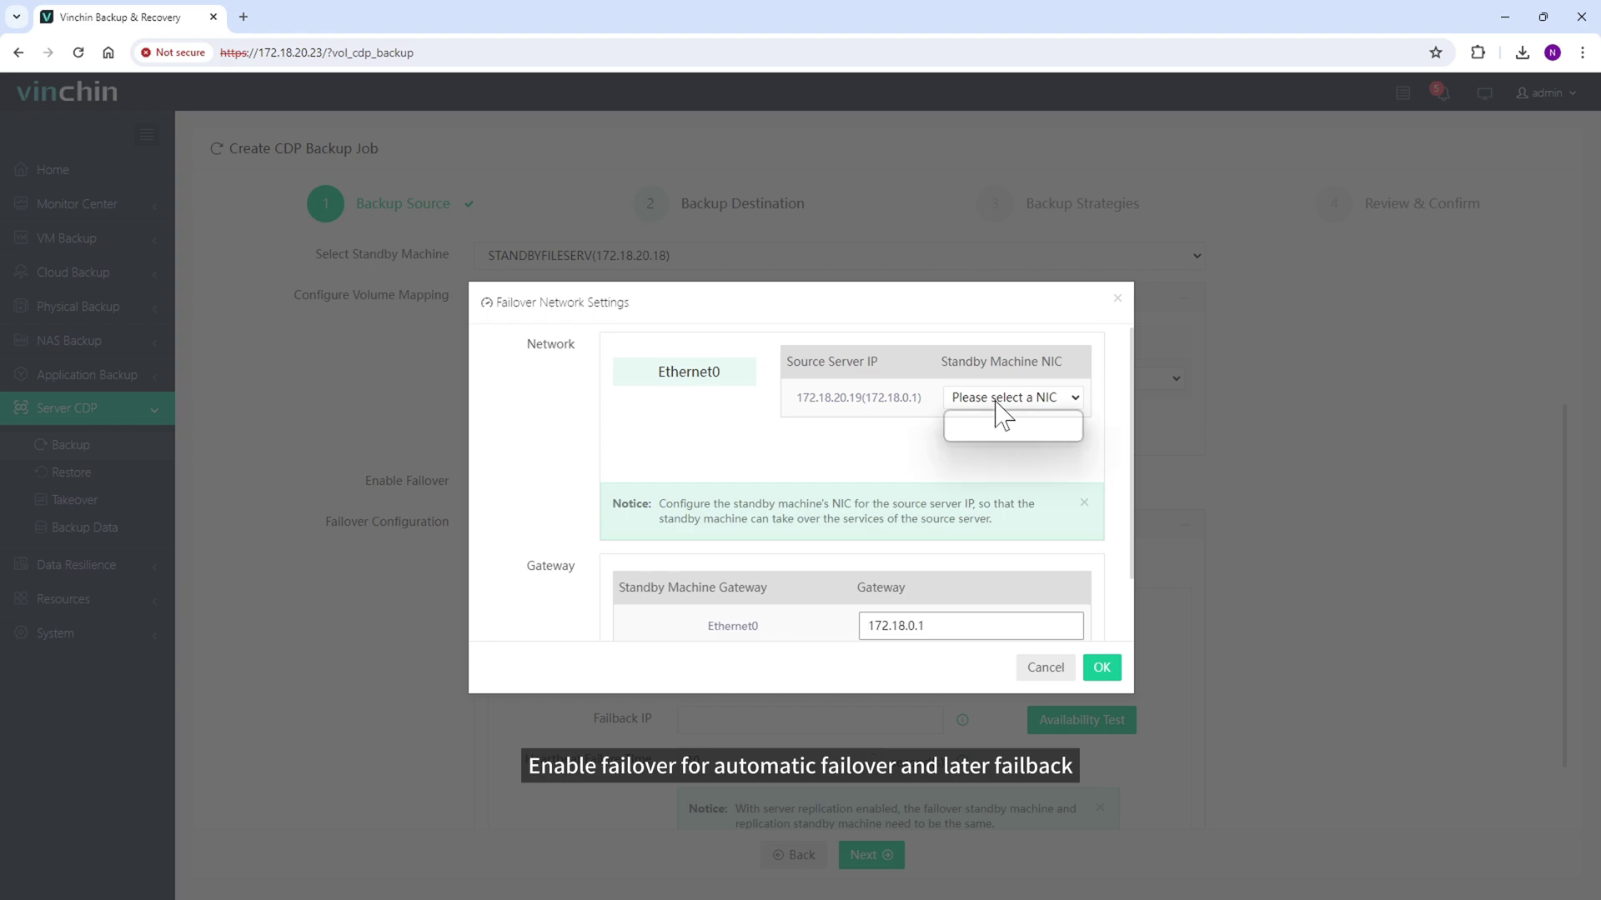
pyautogui.click(993, 442)
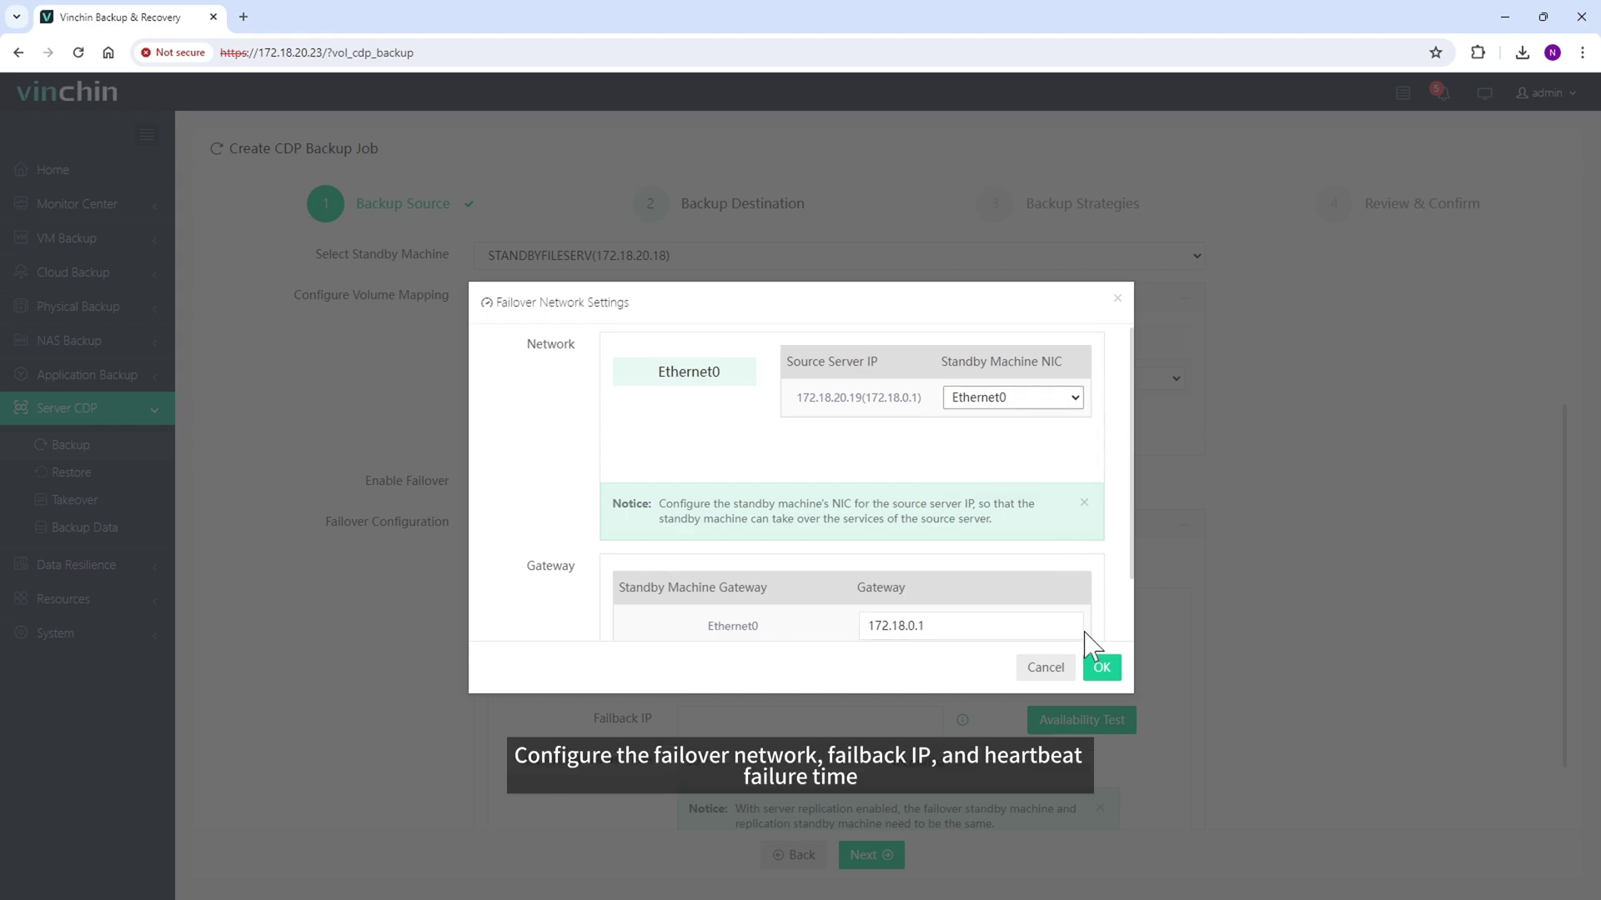
pyautogui.click(1101, 667)
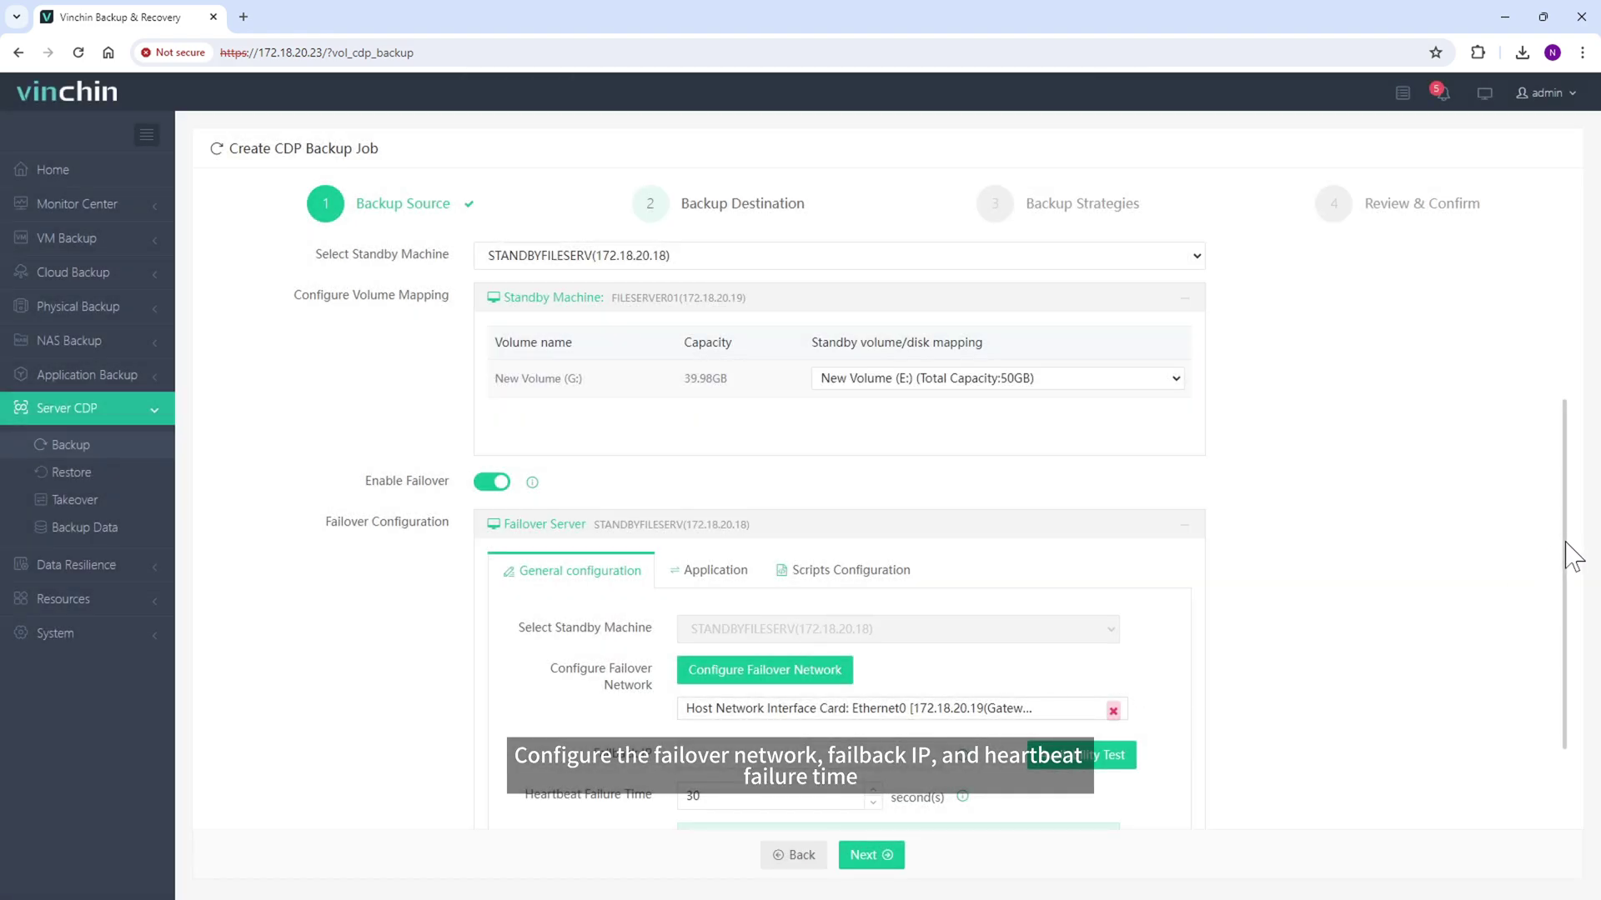
# Set failback IP 172.18.20.27, verify it's unused, keep 30-second heartbeat, and continue
pyautogui.moveTo(1572, 540); pyautogui.dragTo(1574, 617)
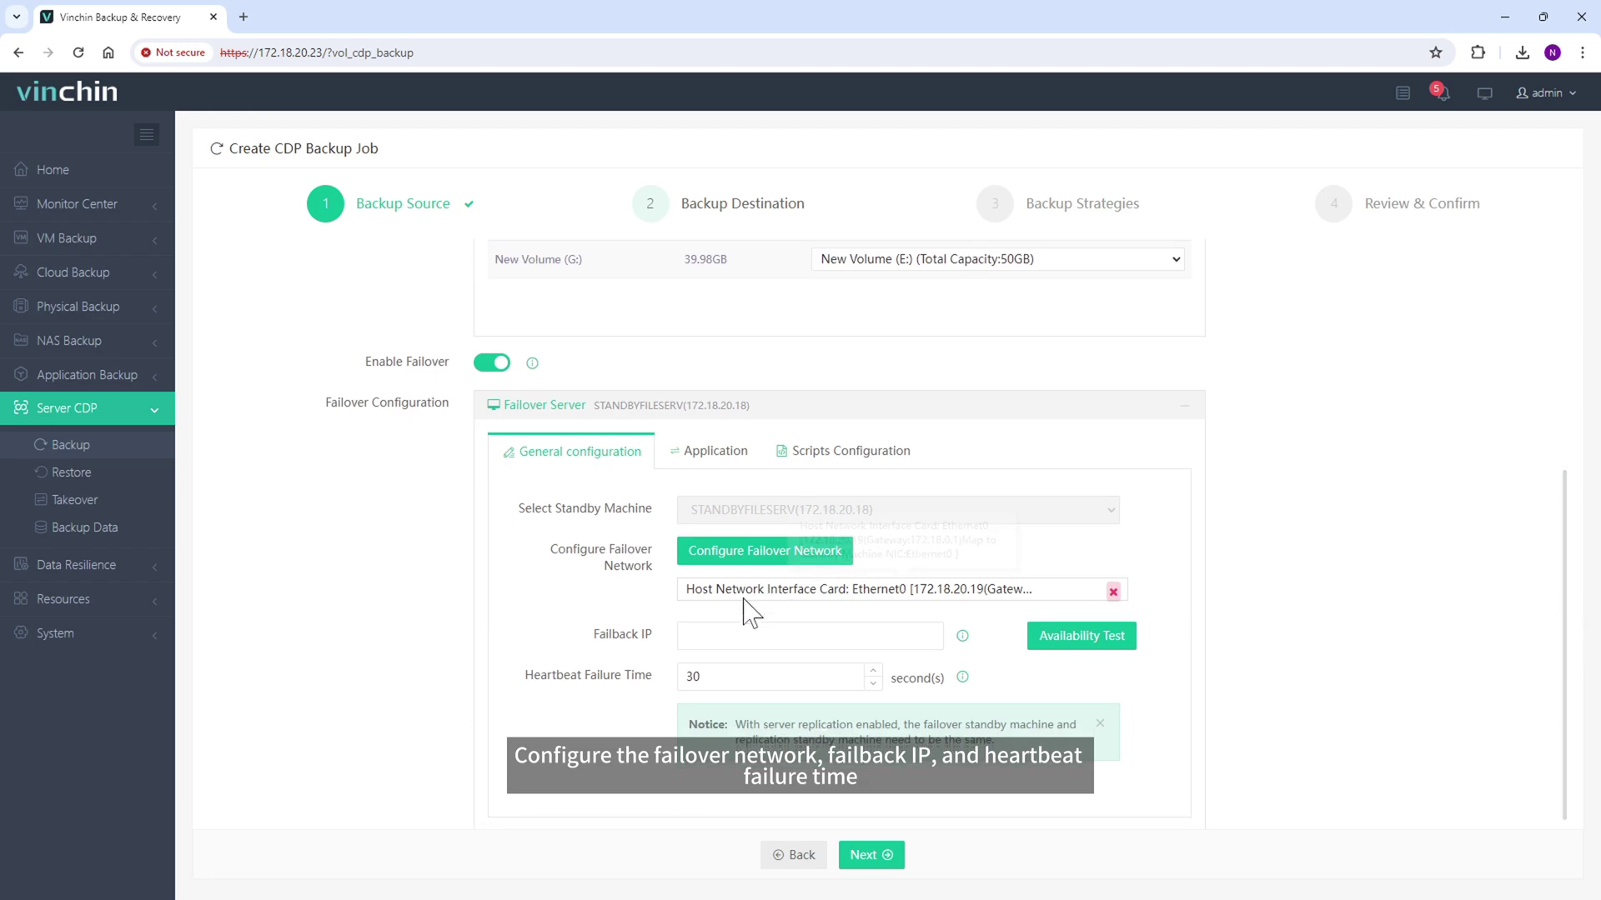
pyautogui.click(801, 636)
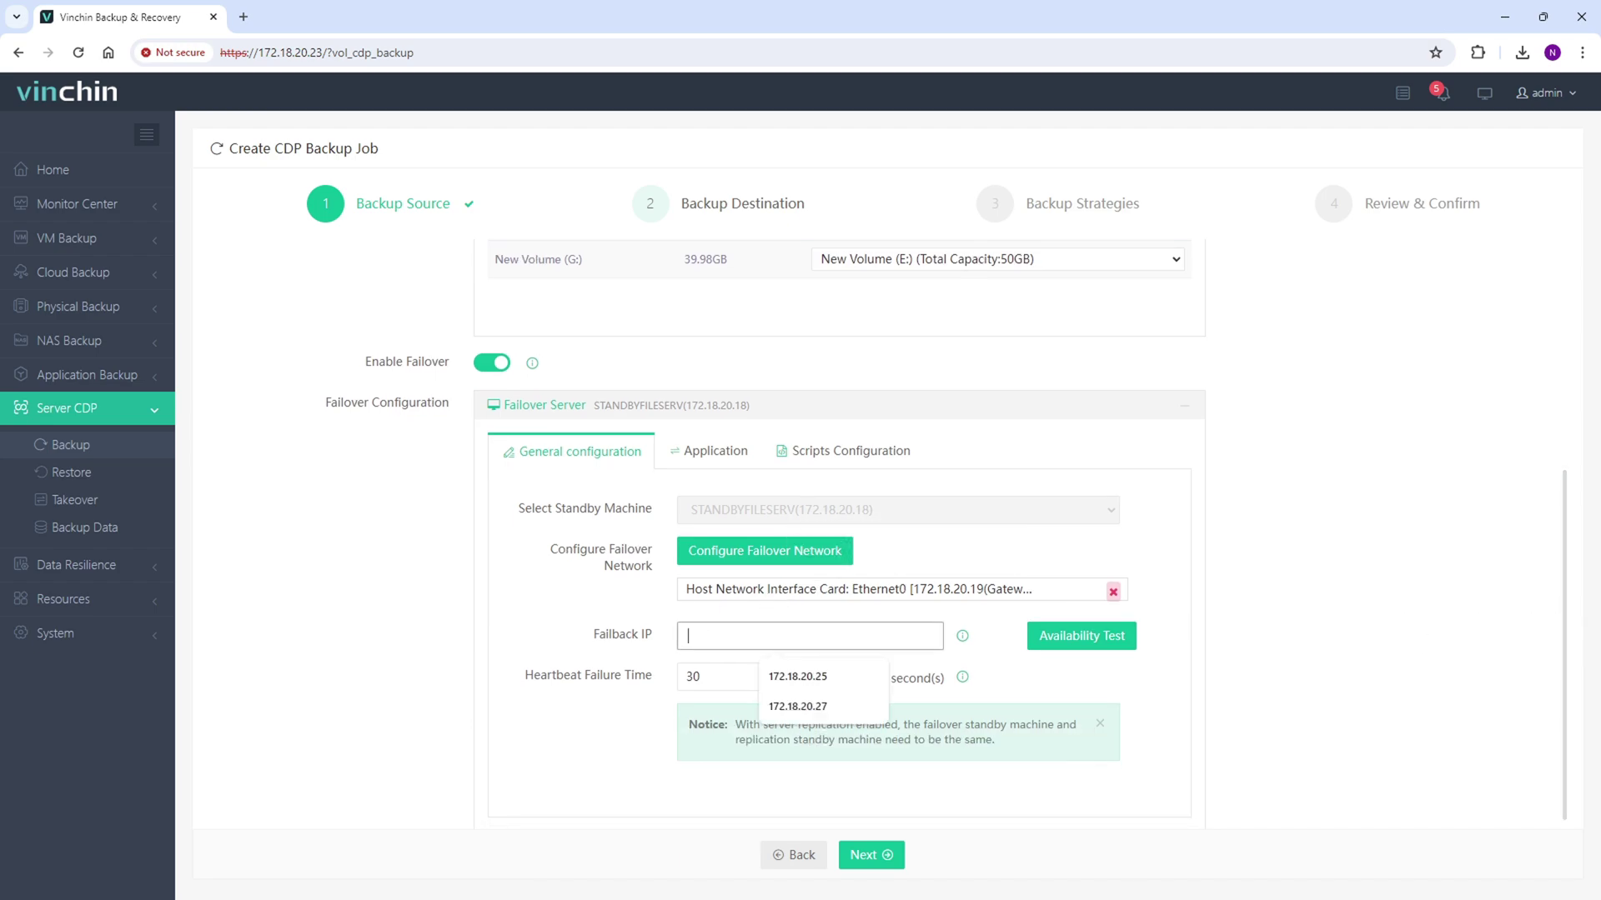
pyautogui.click(798, 706)
pyautogui.click(1065, 639)
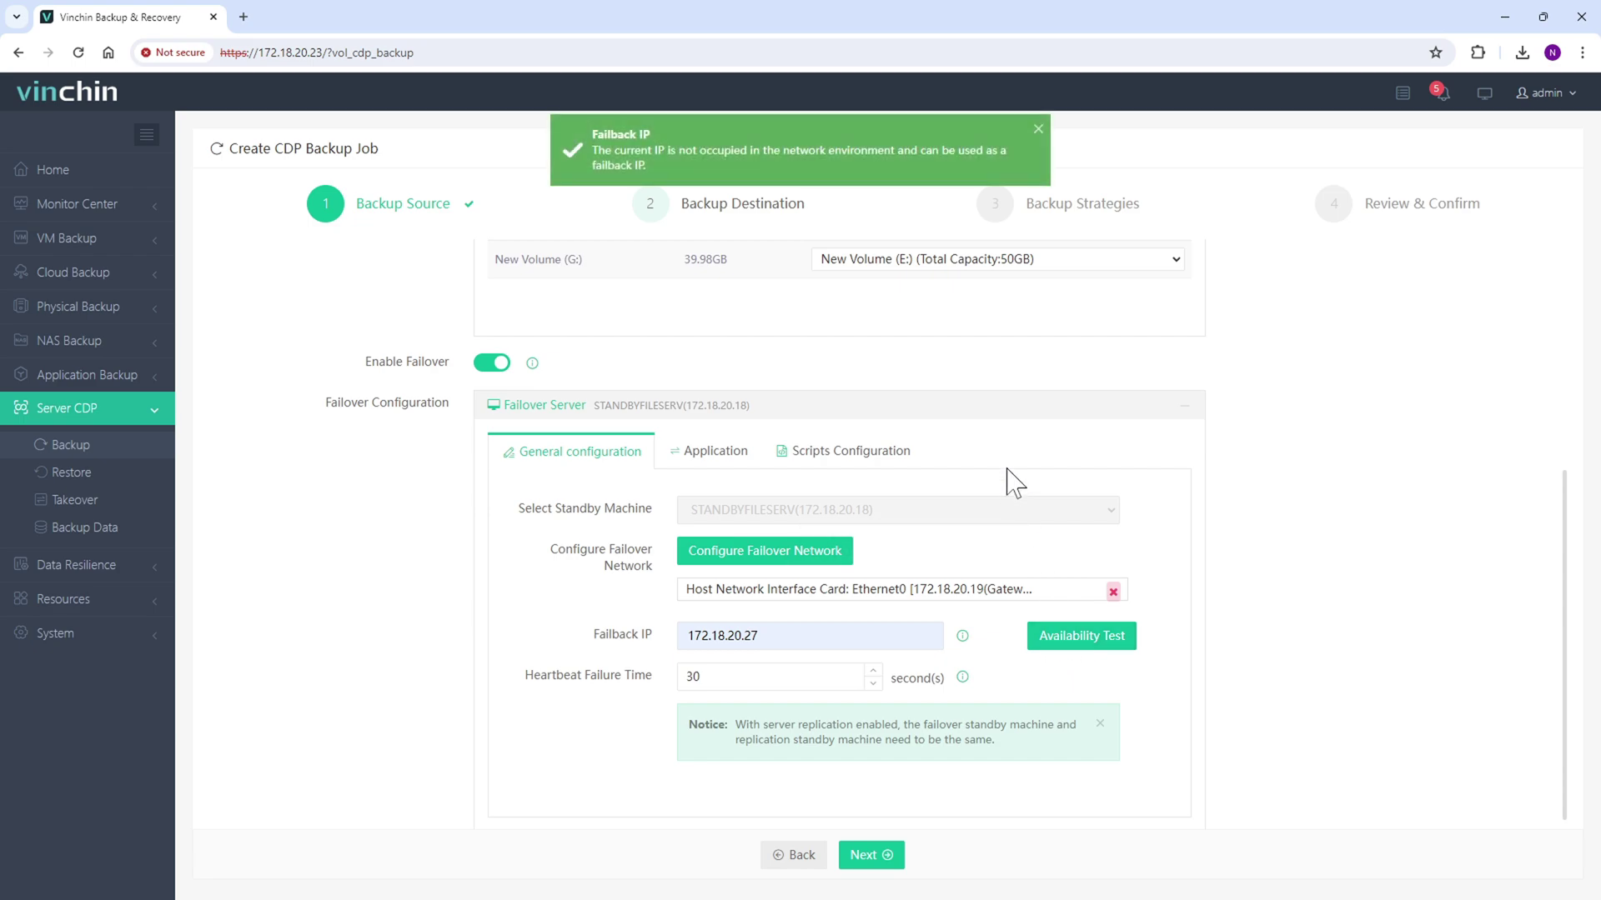
pyautogui.click(701, 677)
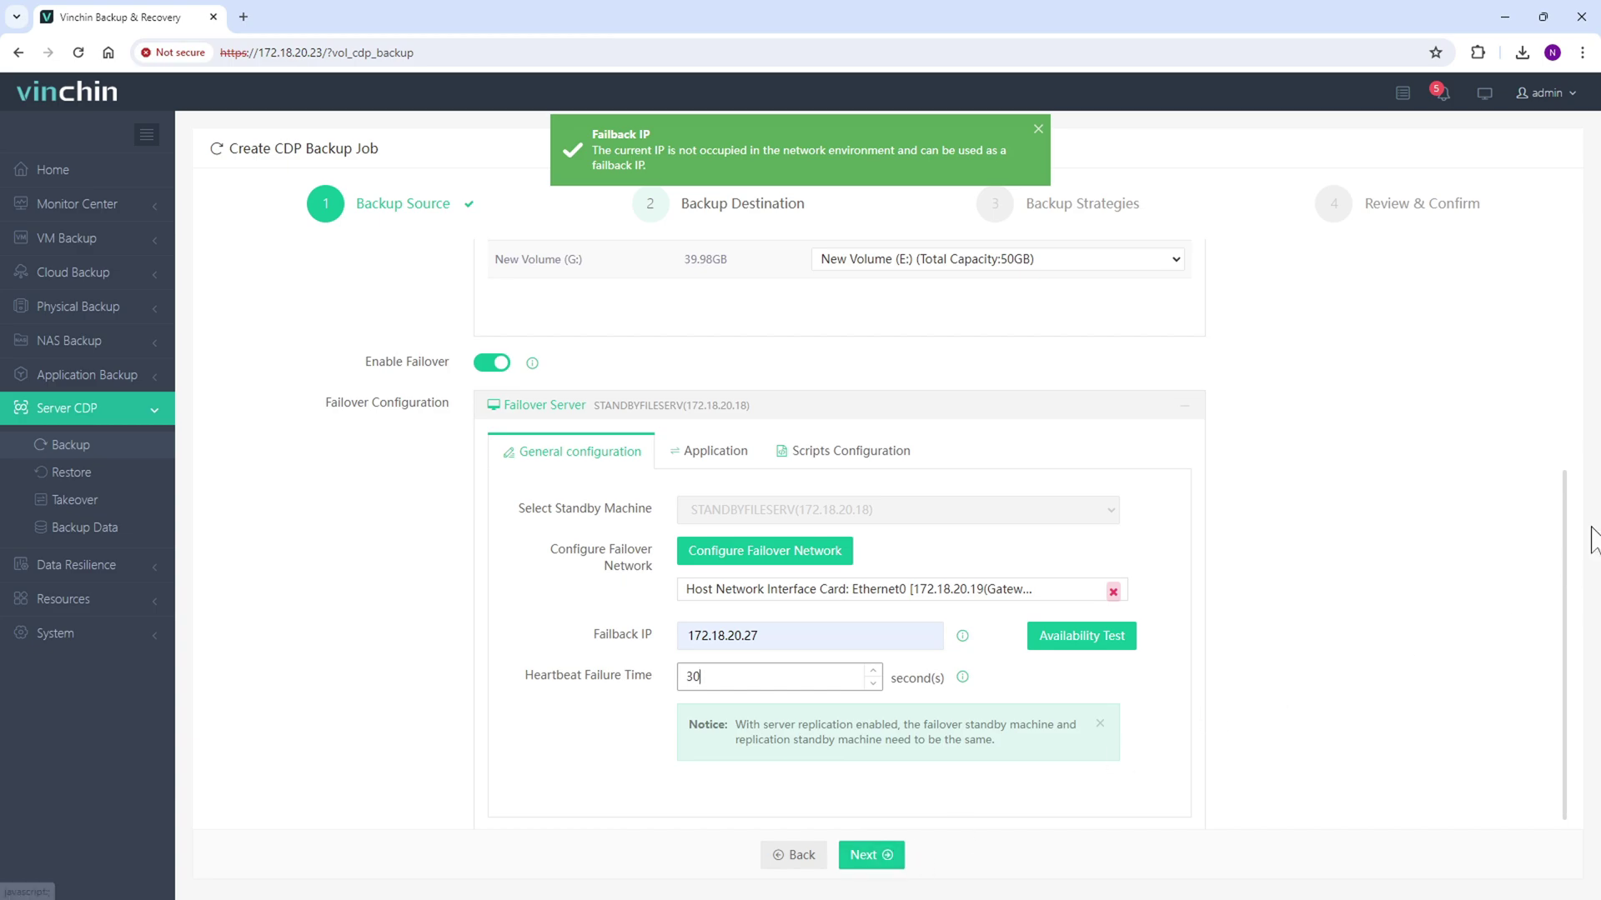
pyautogui.moveTo(1564, 552); pyautogui.dragTo(1562, 600)
pyautogui.click(868, 854)
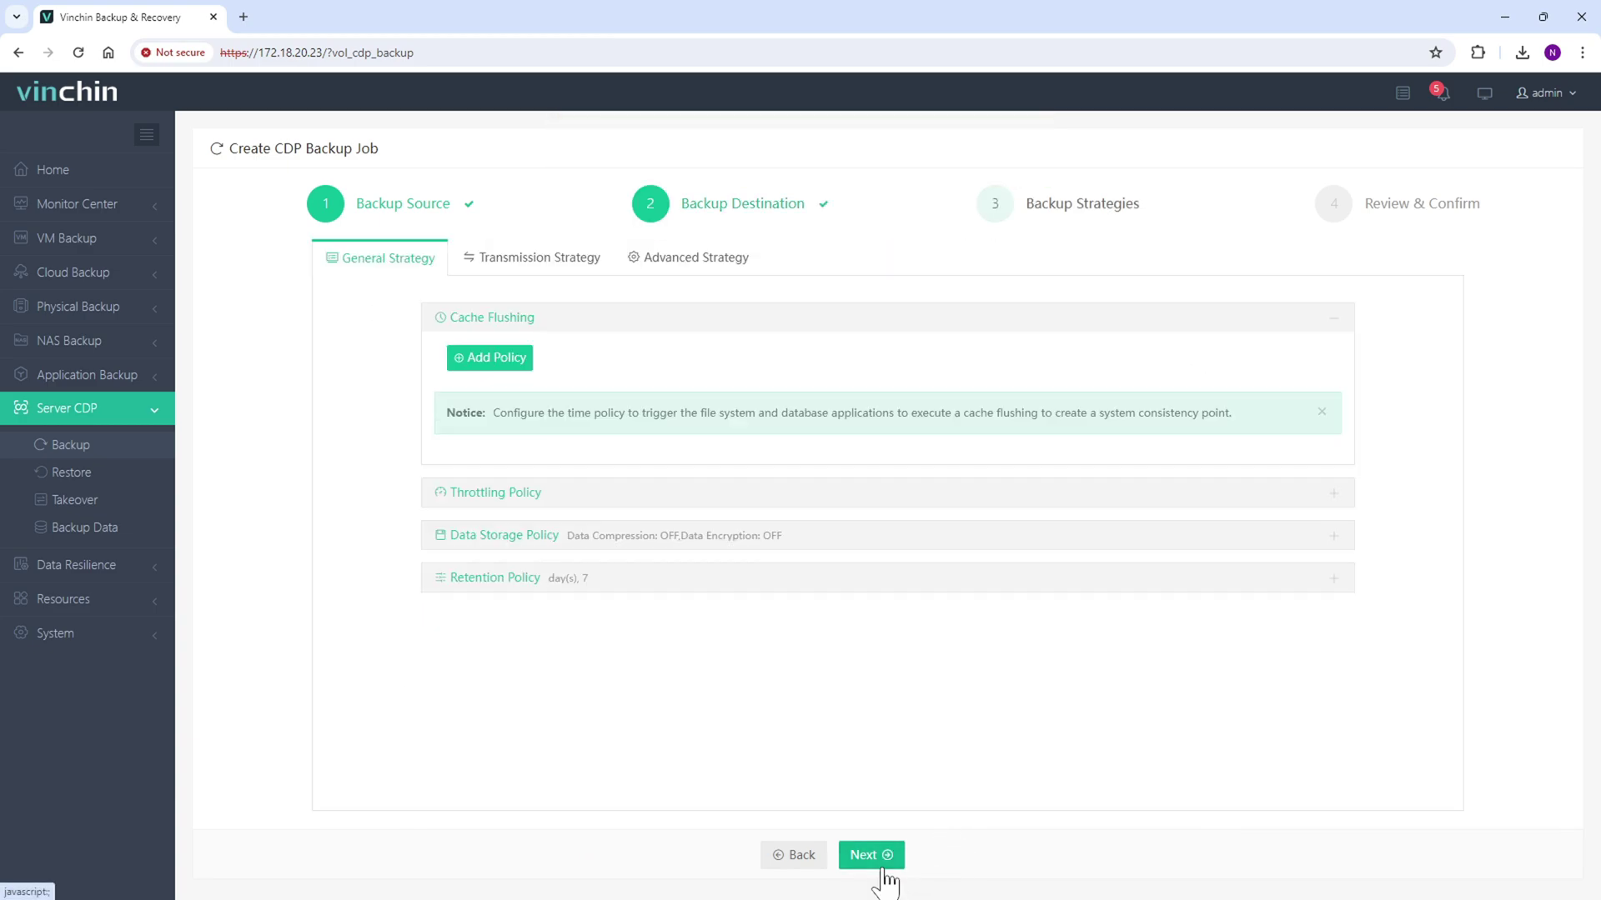
# Expand the throttling, data storage and retention policies, keeping 7 rollback days
pyautogui.click(660, 498)
pyautogui.click(711, 751)
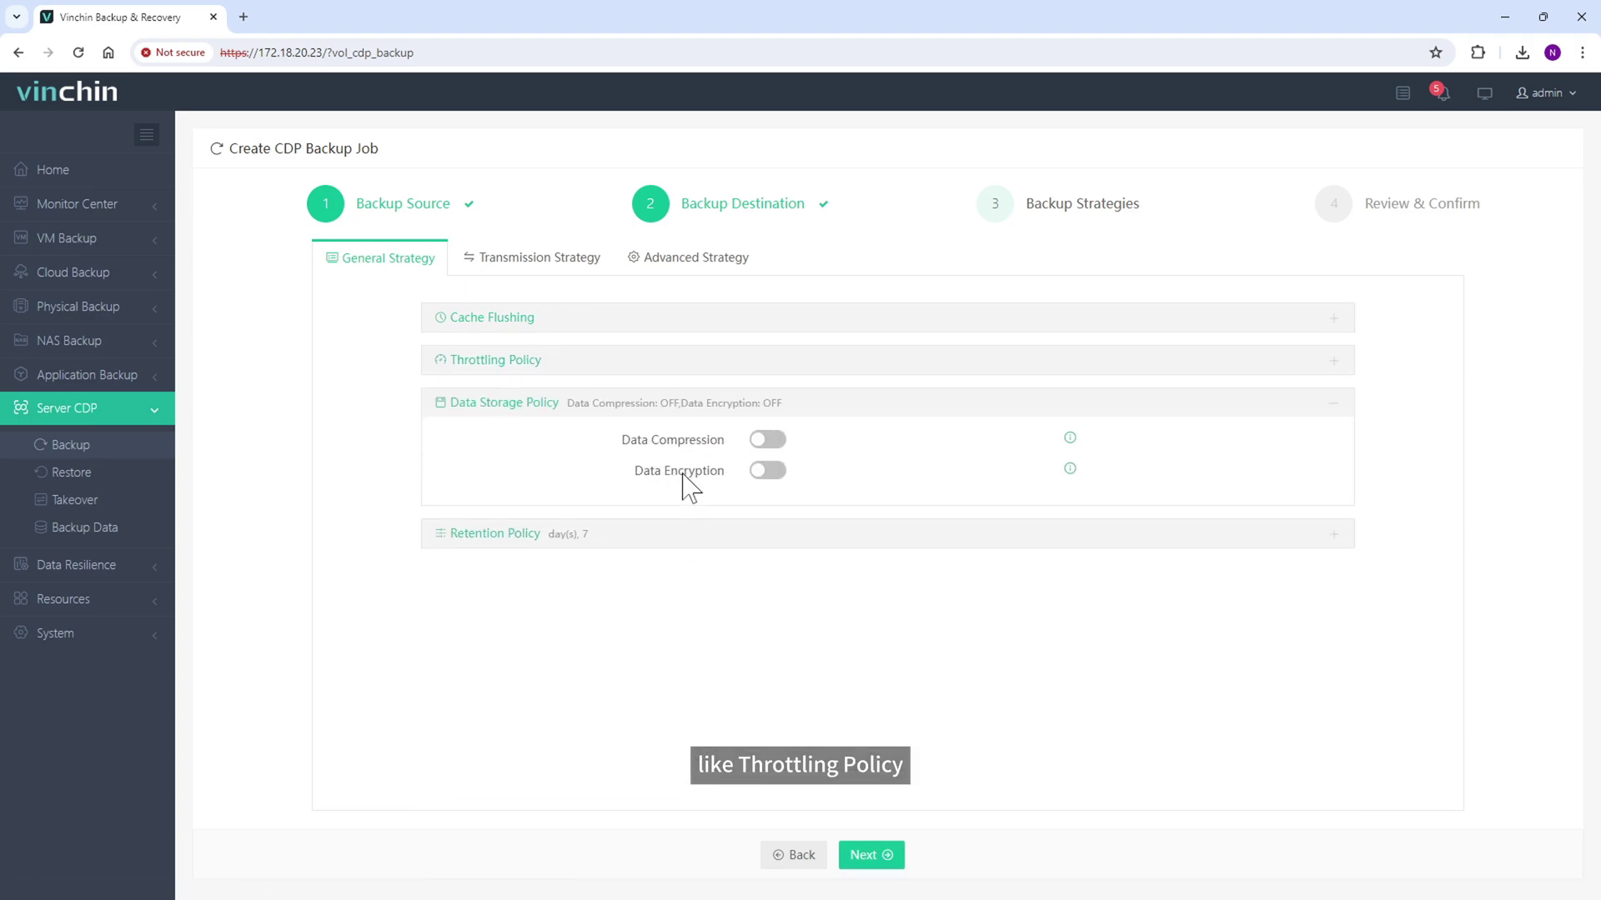
pyautogui.click(693, 534)
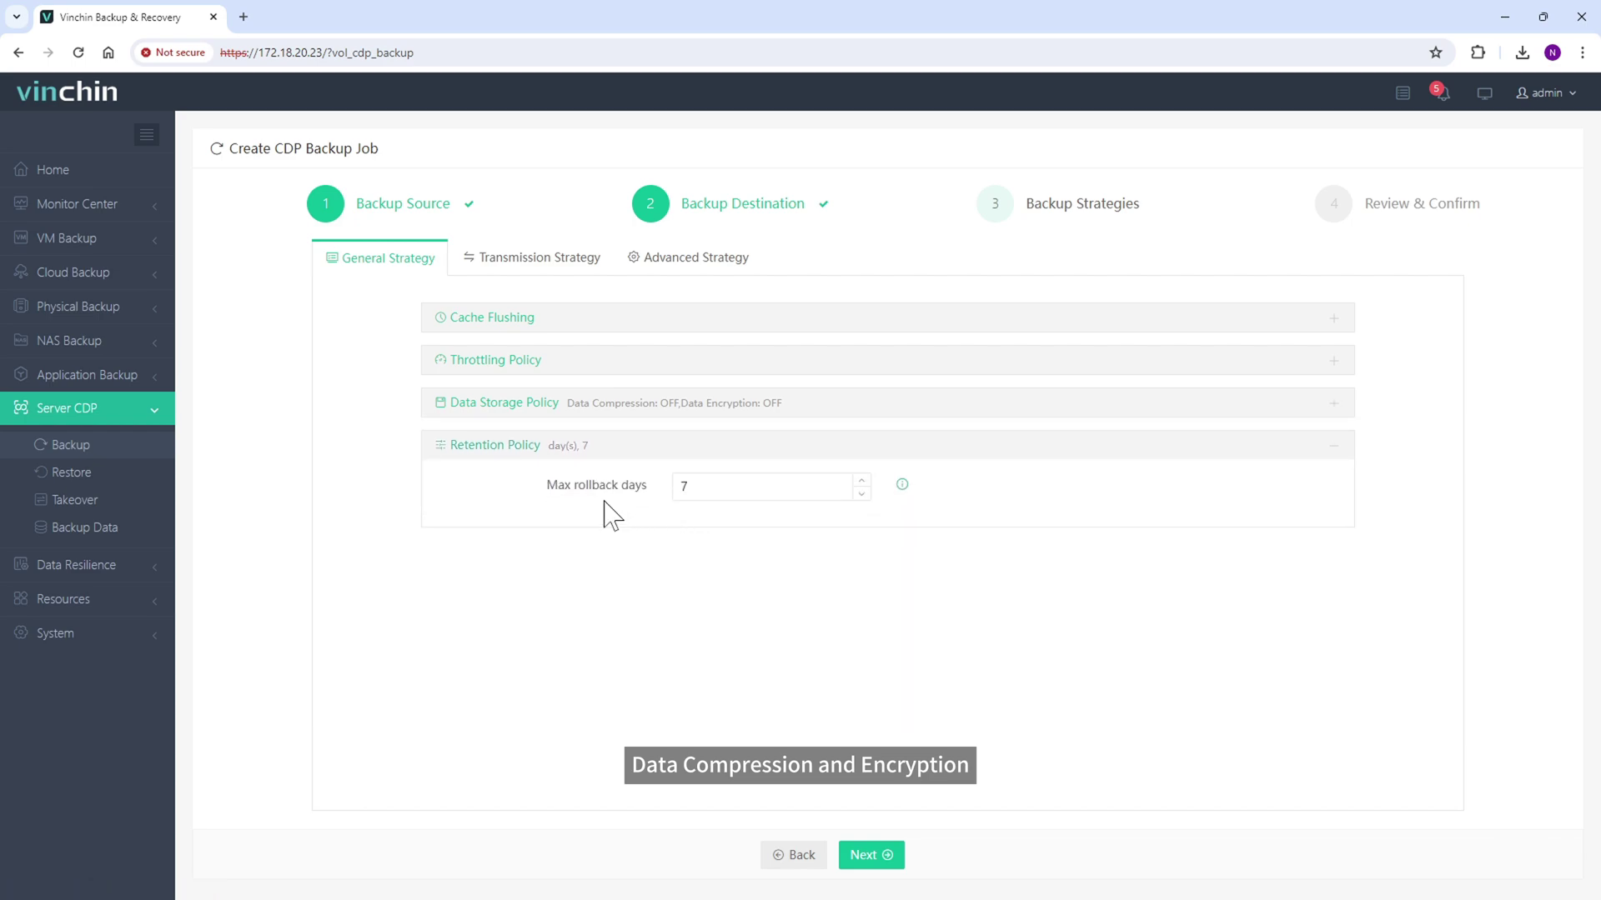
# Keep the 4 MB transmission packet size and review the synchronous advanced strategy settings
pyautogui.click(537, 260)
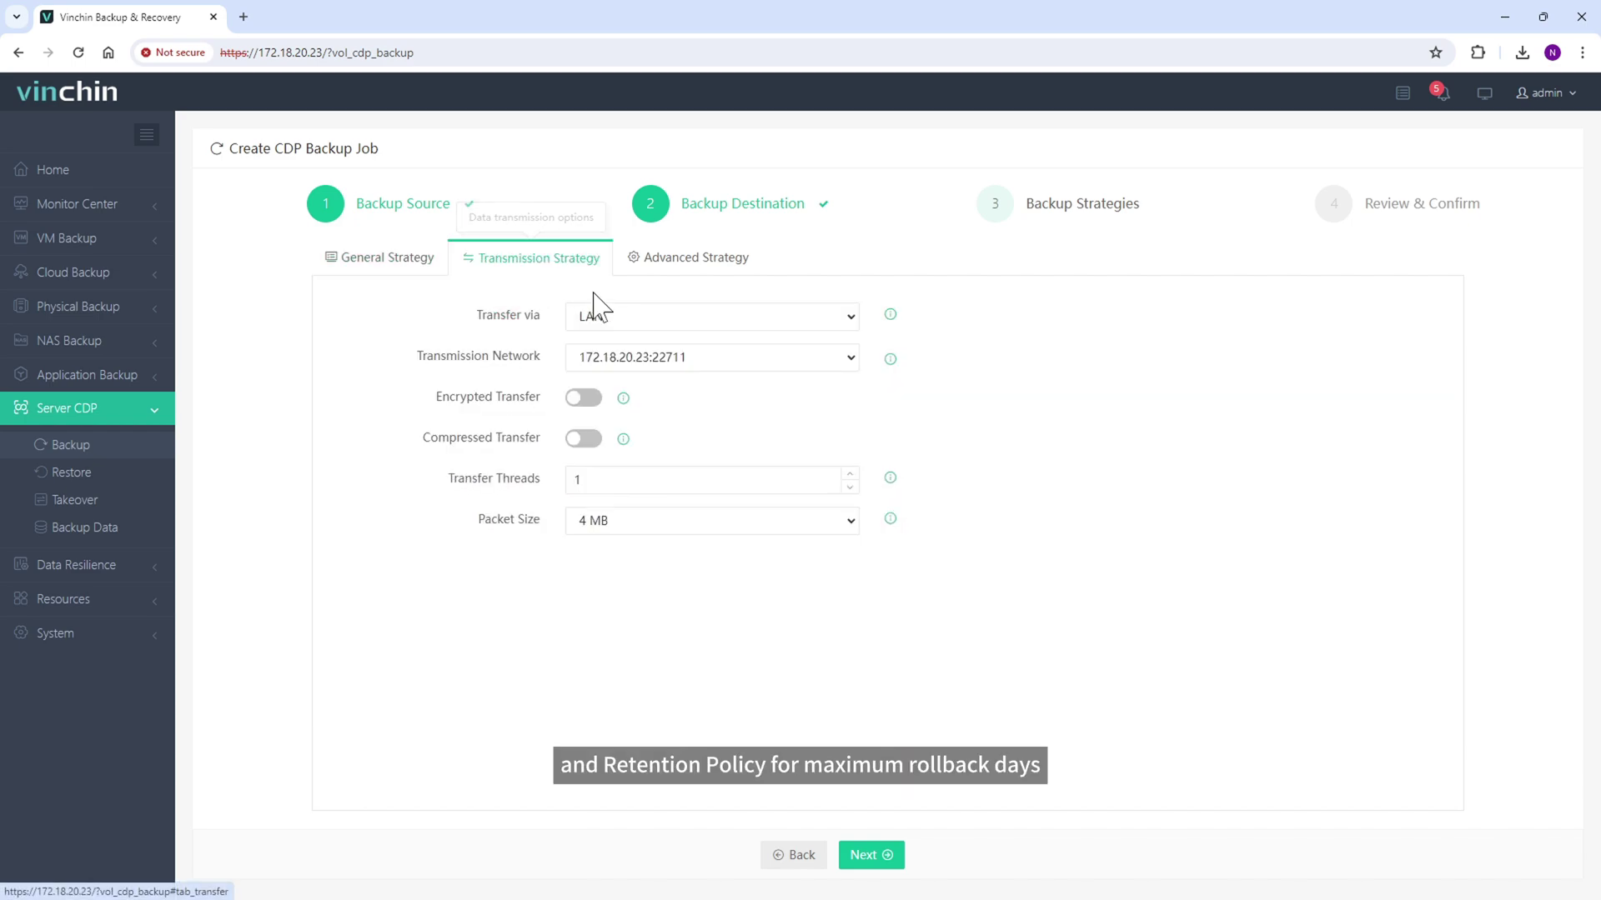
pyautogui.click(578, 480)
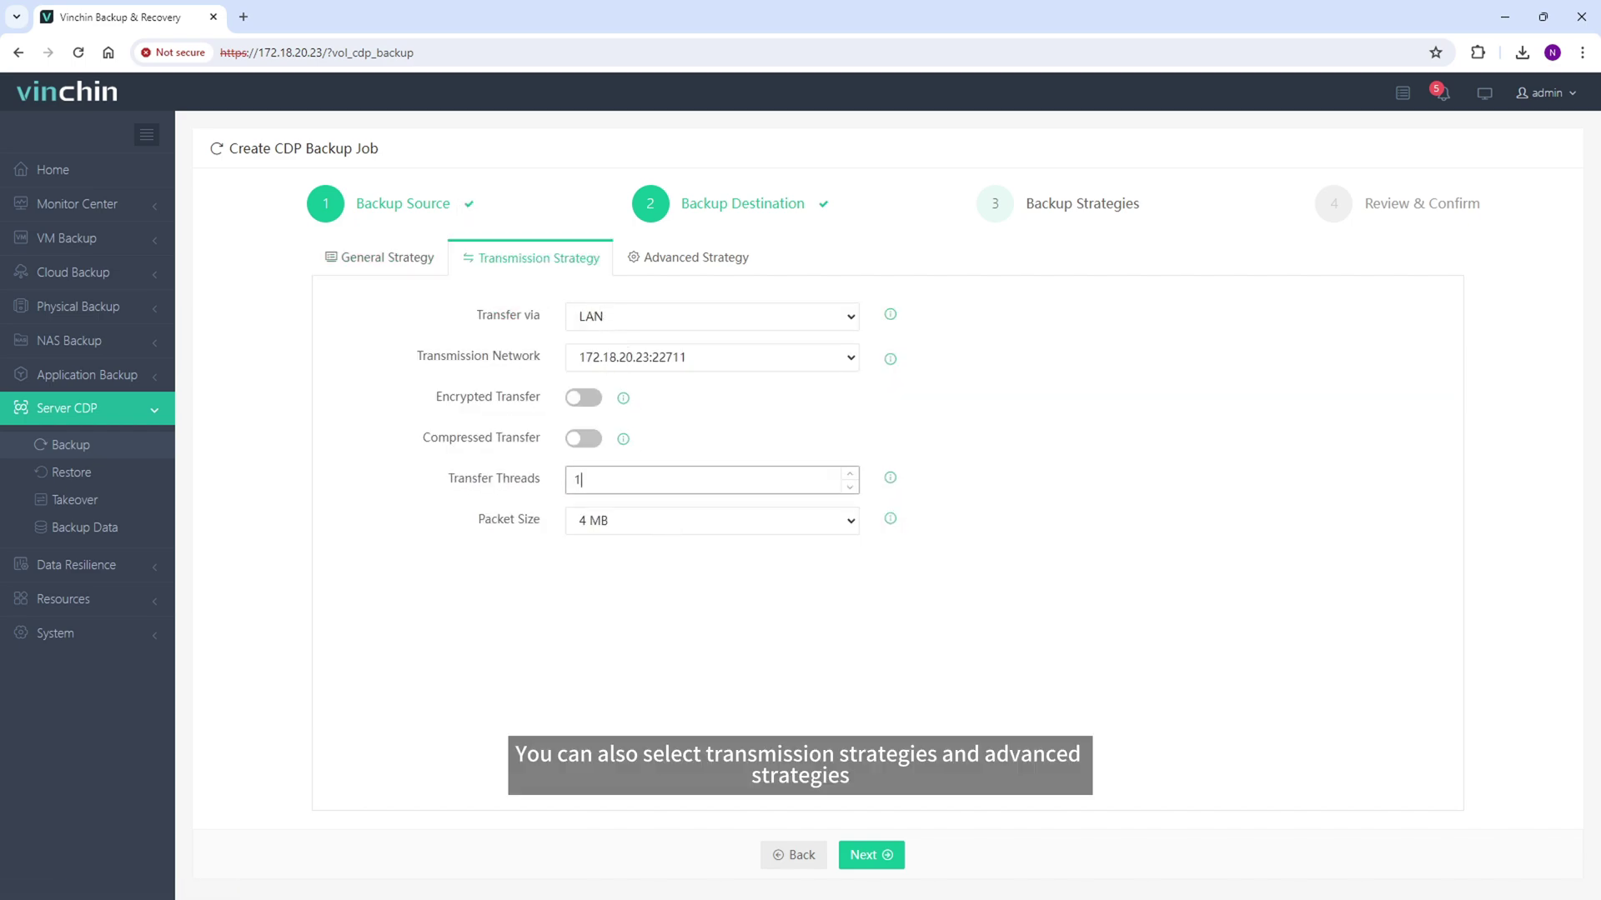
pyautogui.click(692, 523)
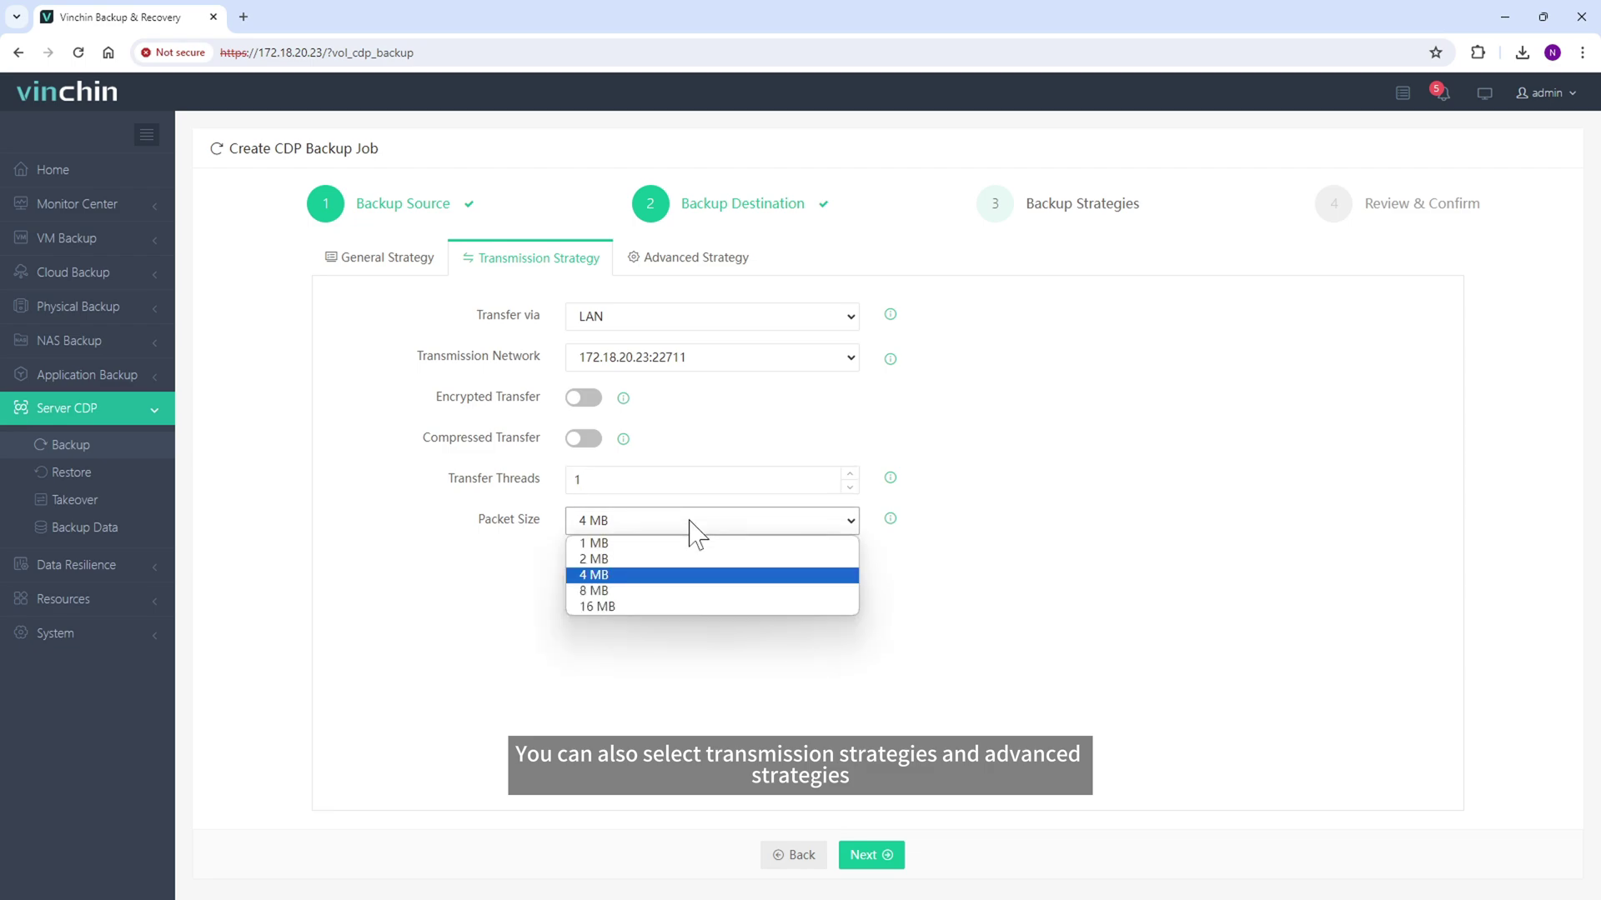
pyautogui.click(701, 524)
pyautogui.click(677, 259)
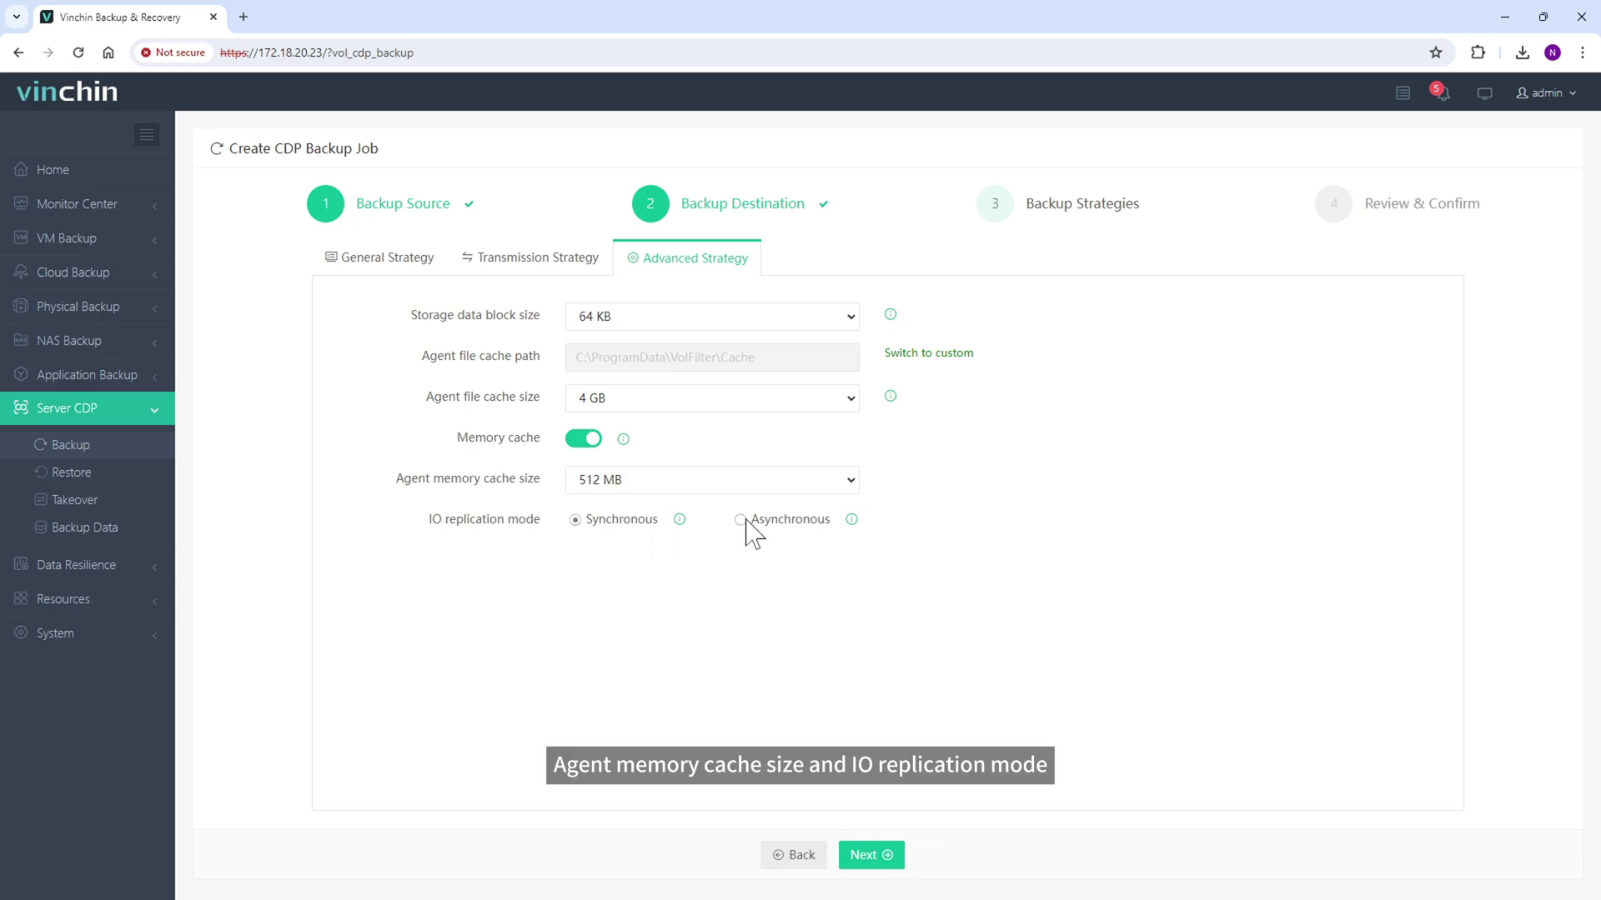
# Review the job summary and submit Server CDP Backup 2
pyautogui.click(867, 854)
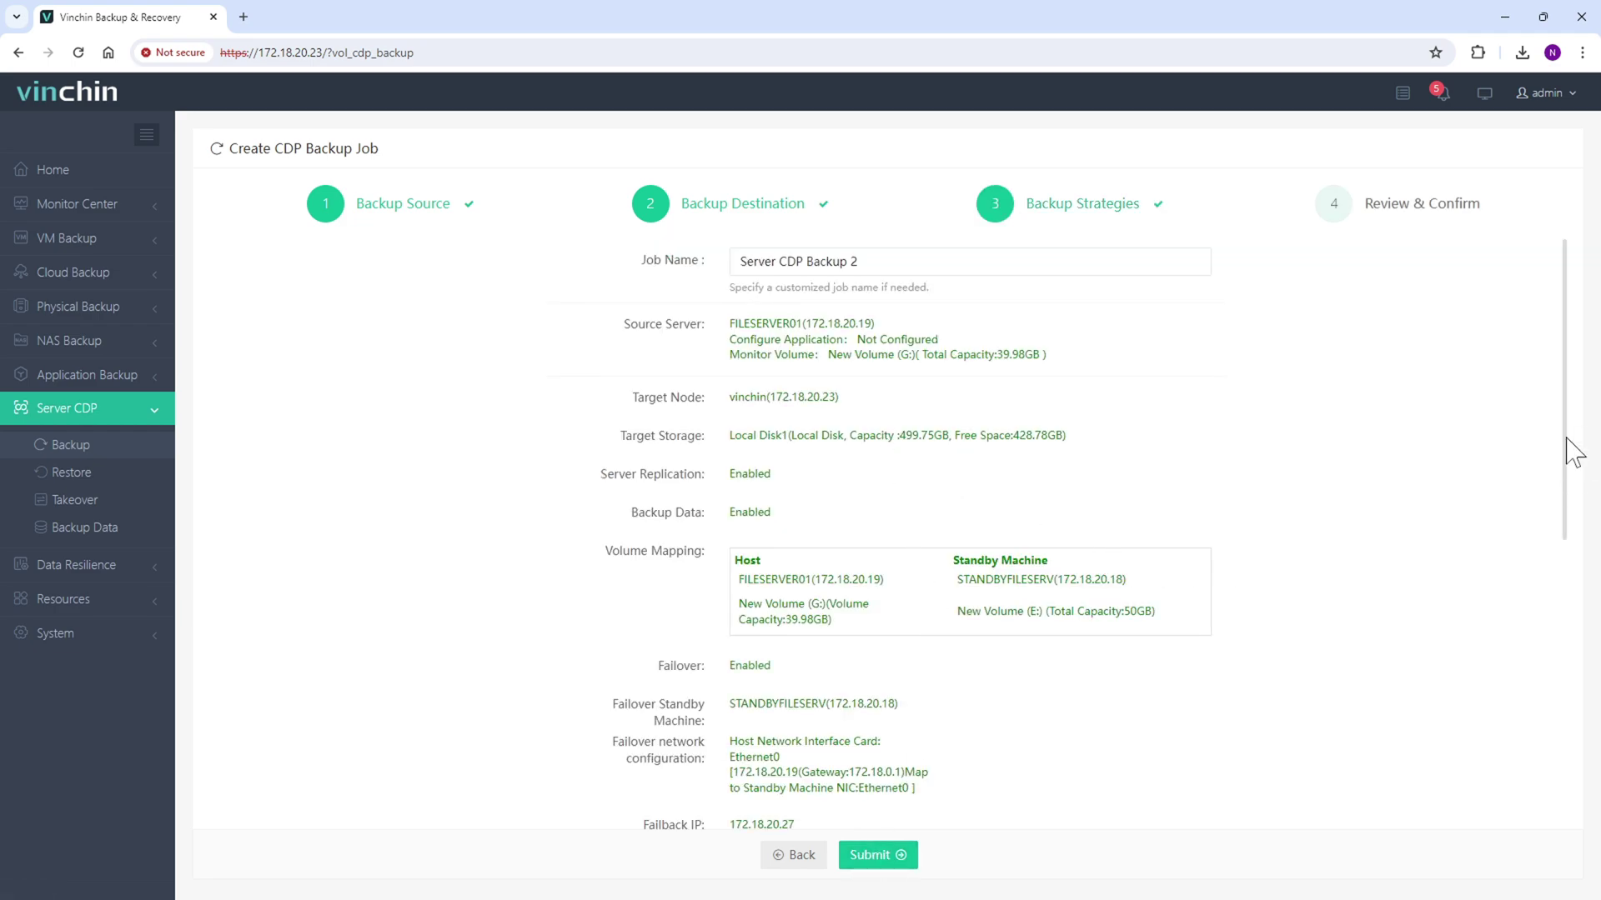
pyautogui.moveTo(1568, 439)
pyautogui.mouseDown()
pyautogui.moveTo(1547, 775)
pyautogui.moveTo(1562, 413)
pyautogui.mouseUp()
pyautogui.click(902, 858)
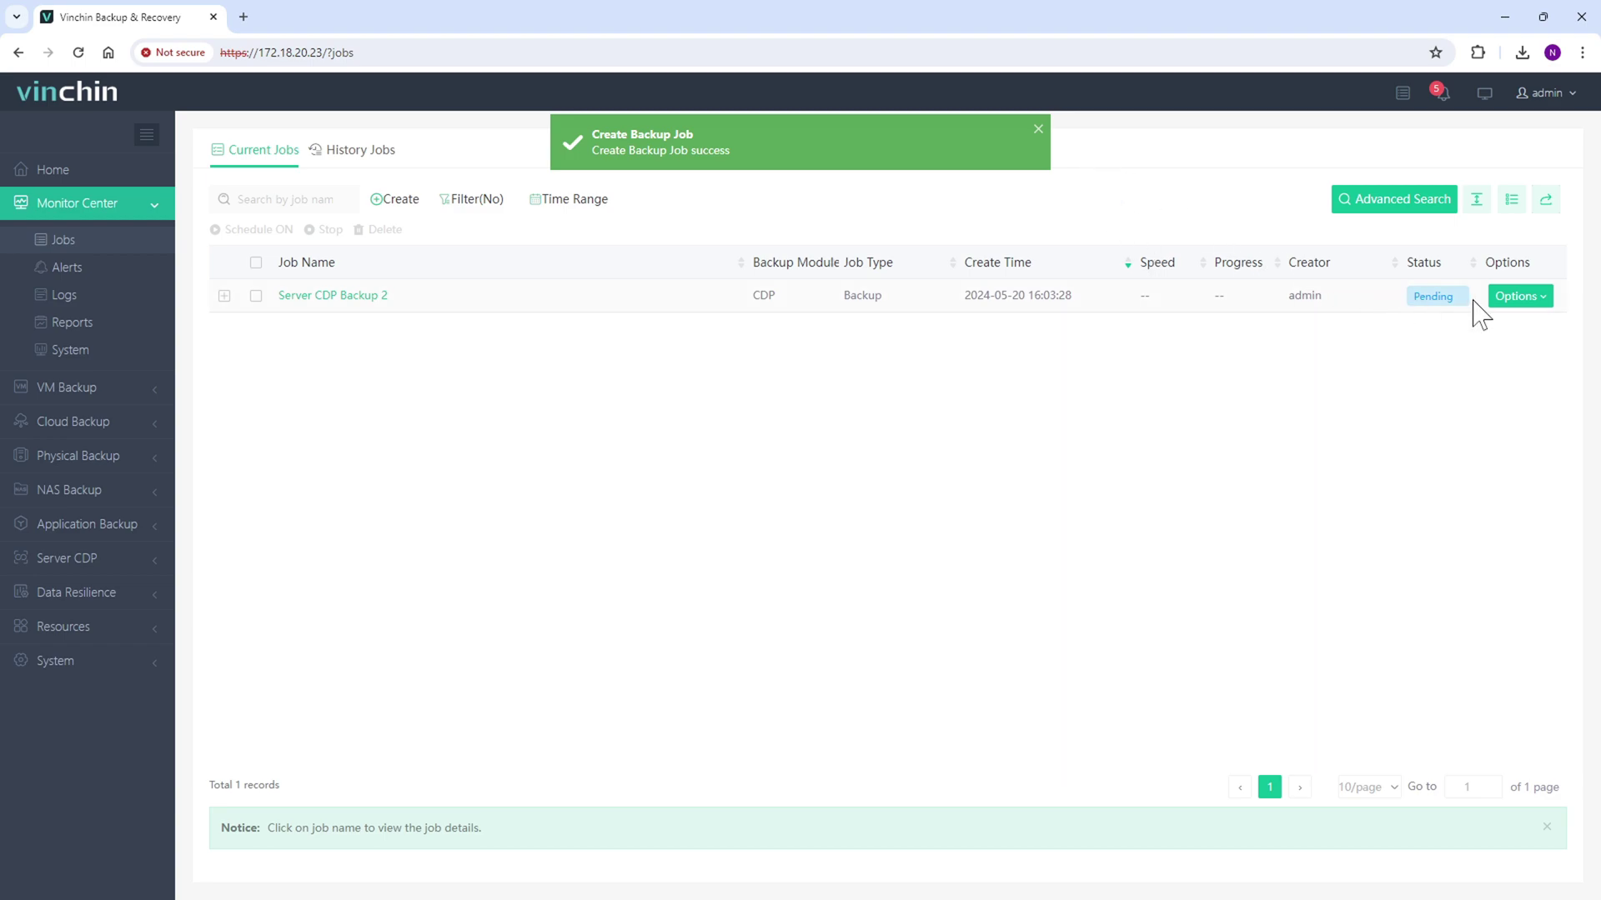
# Start Server CDP Backup 2 from its Options menu
pyautogui.click(1504, 300)
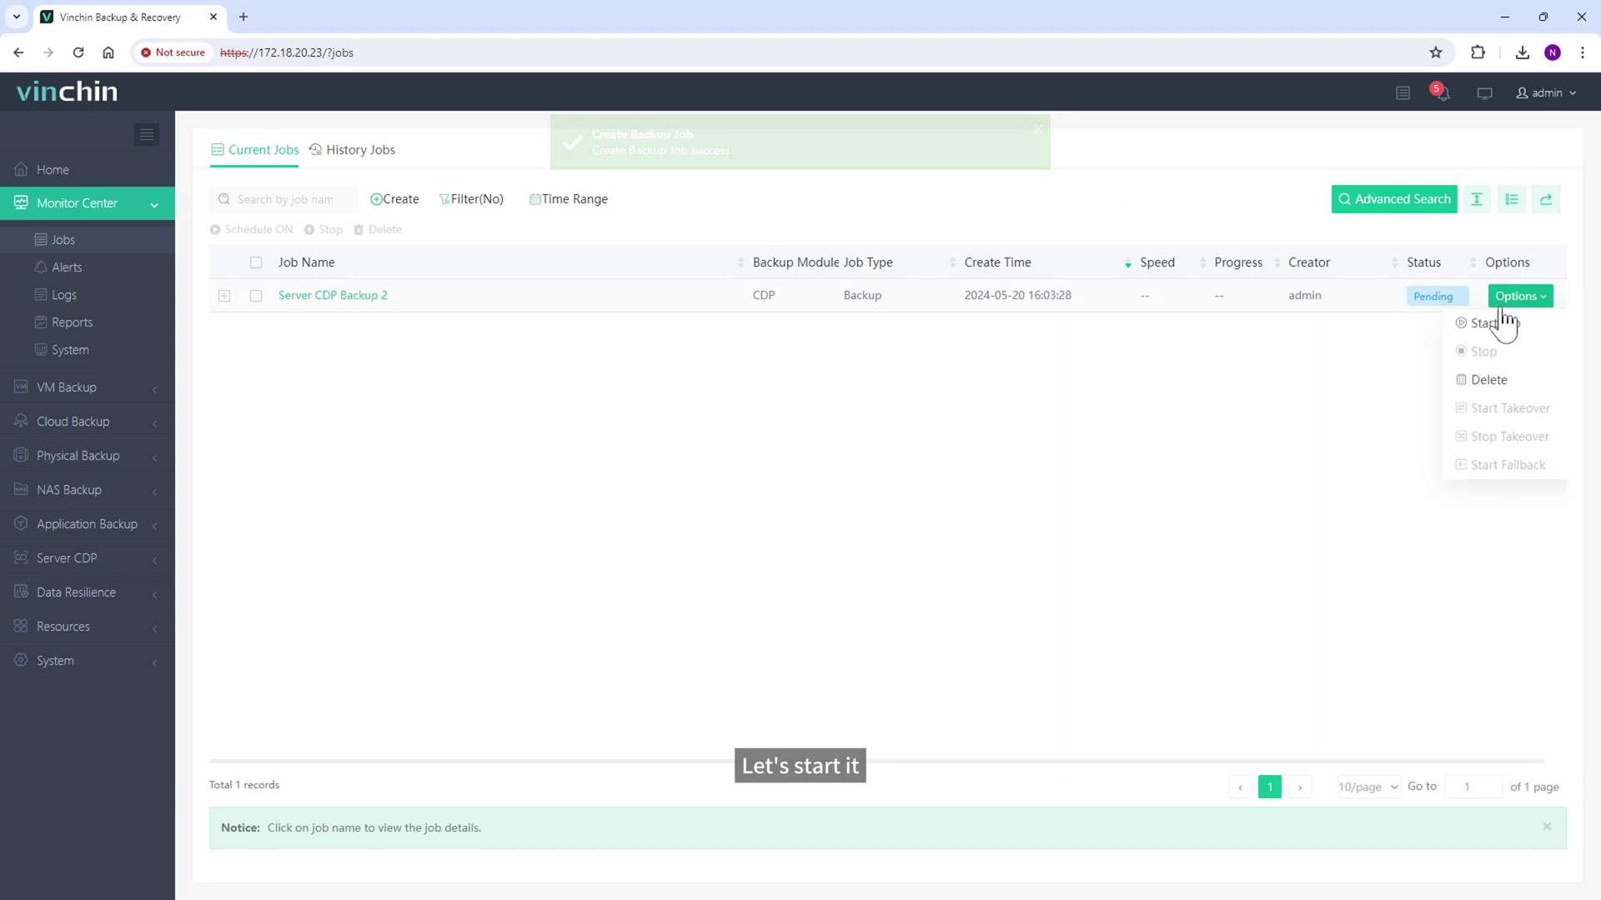
pyautogui.click(1497, 329)
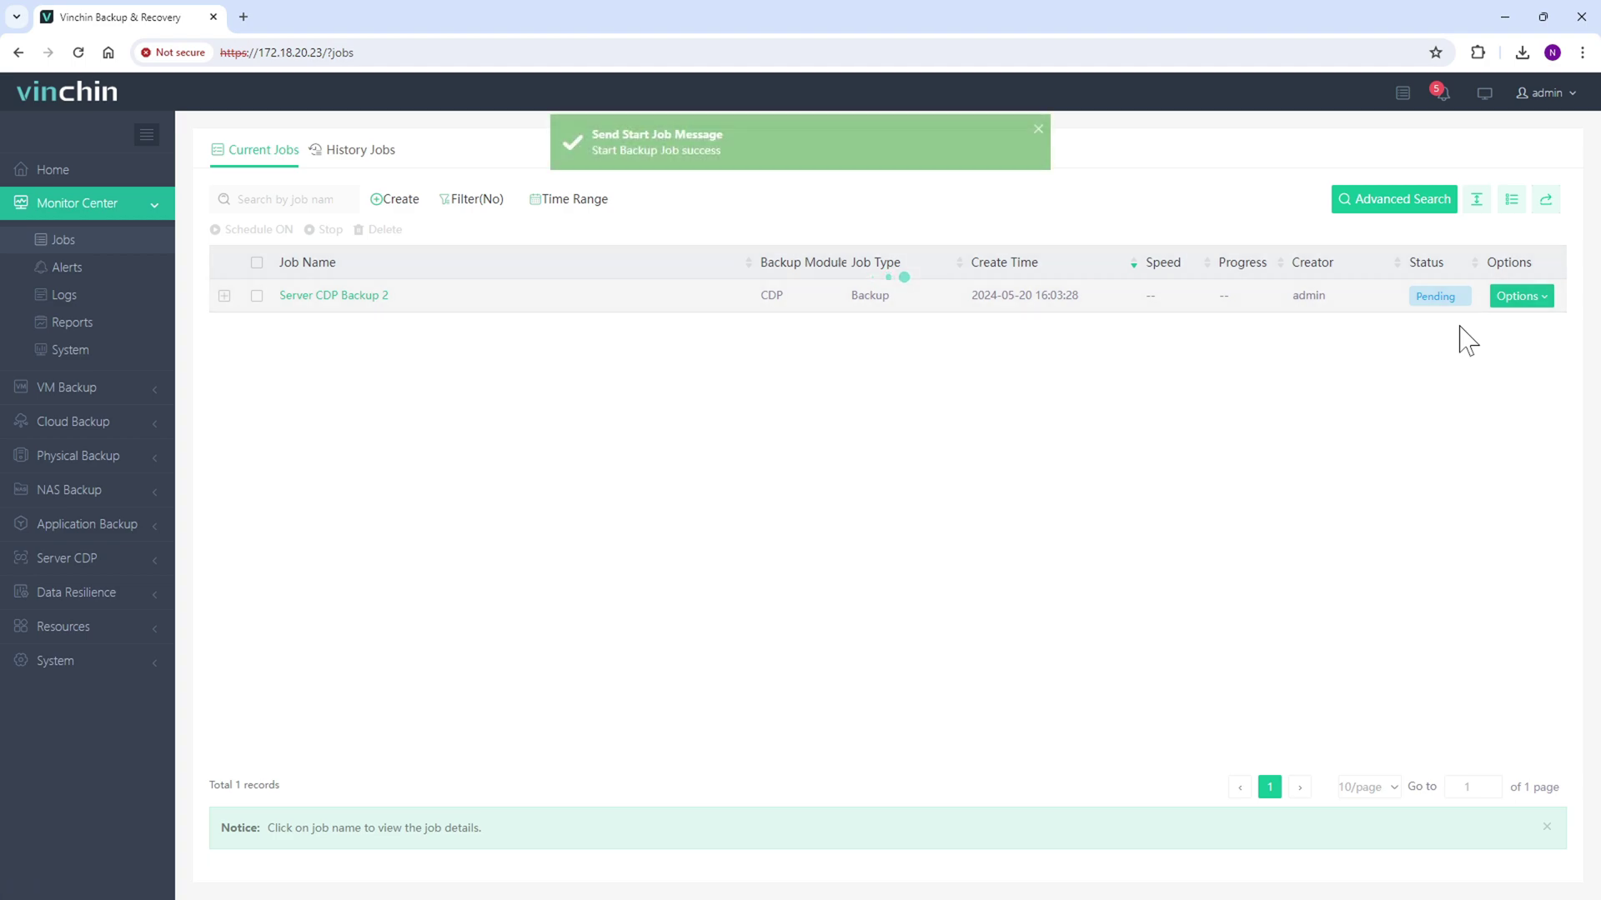
# Open Server CDP Backup 2's details and review volume mapping, job flow, data flow and run log
pyautogui.click(354, 304)
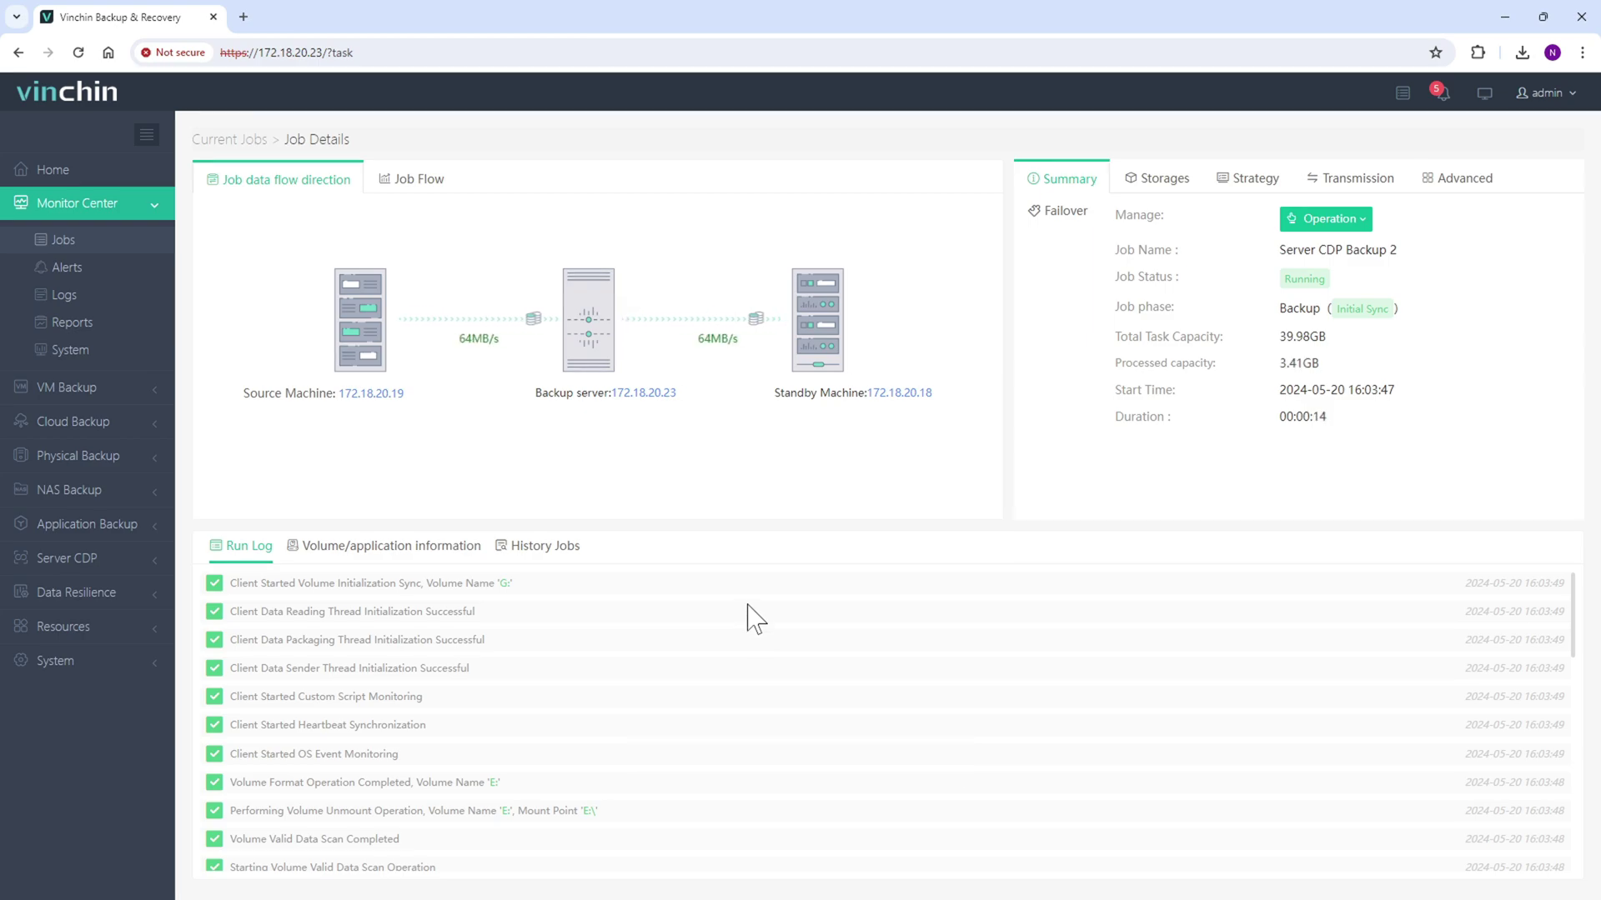
pyautogui.click(416, 551)
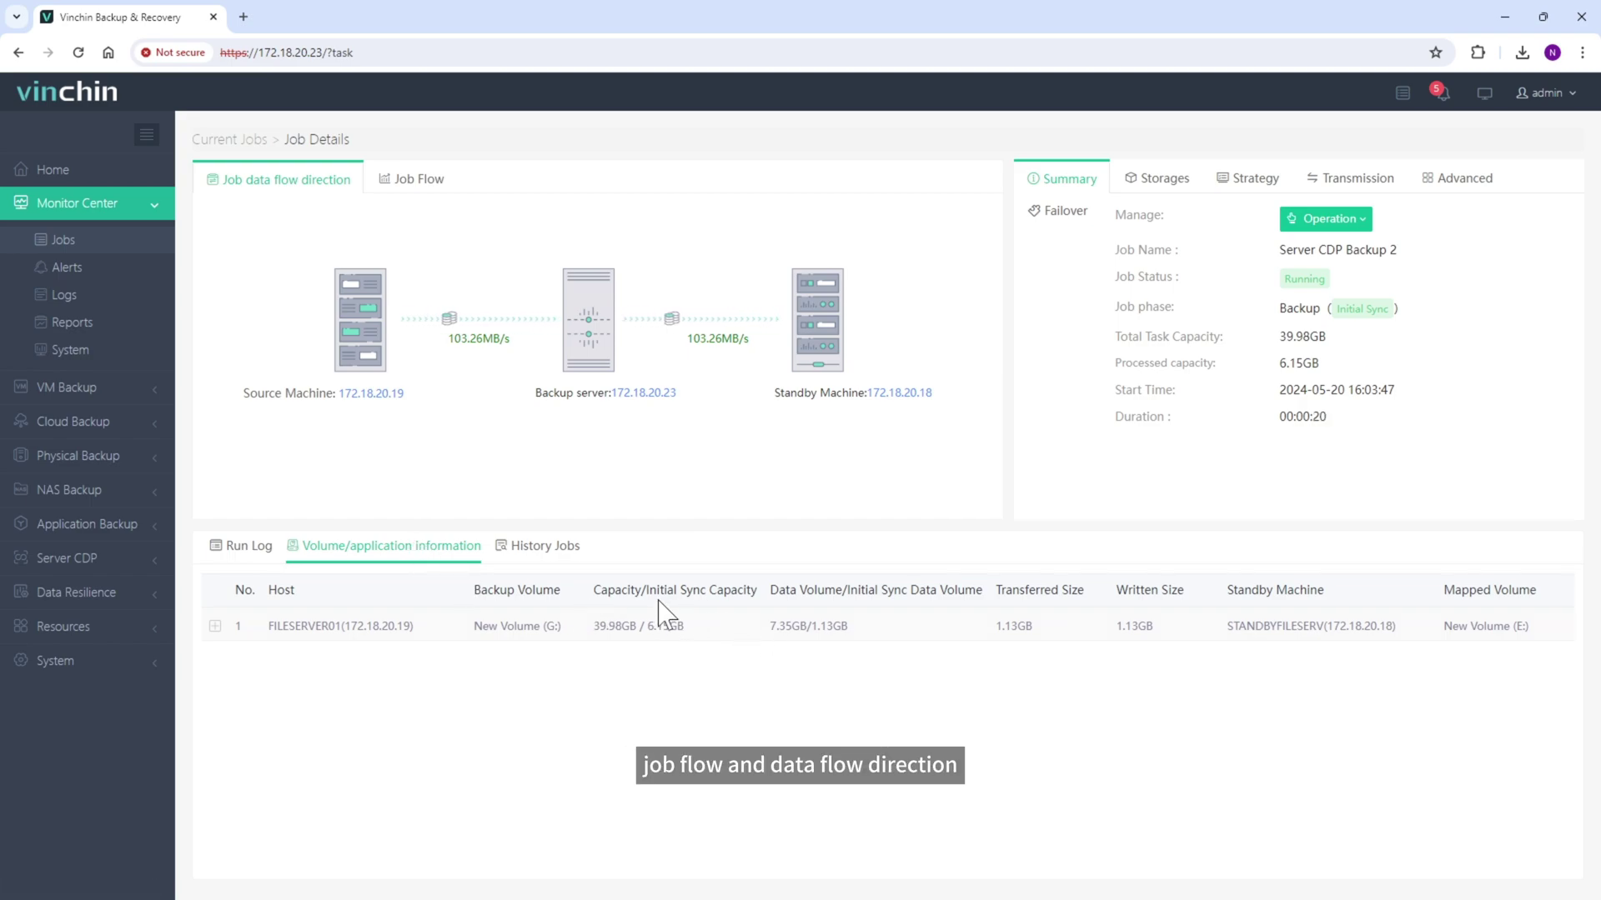
pyautogui.click(414, 197)
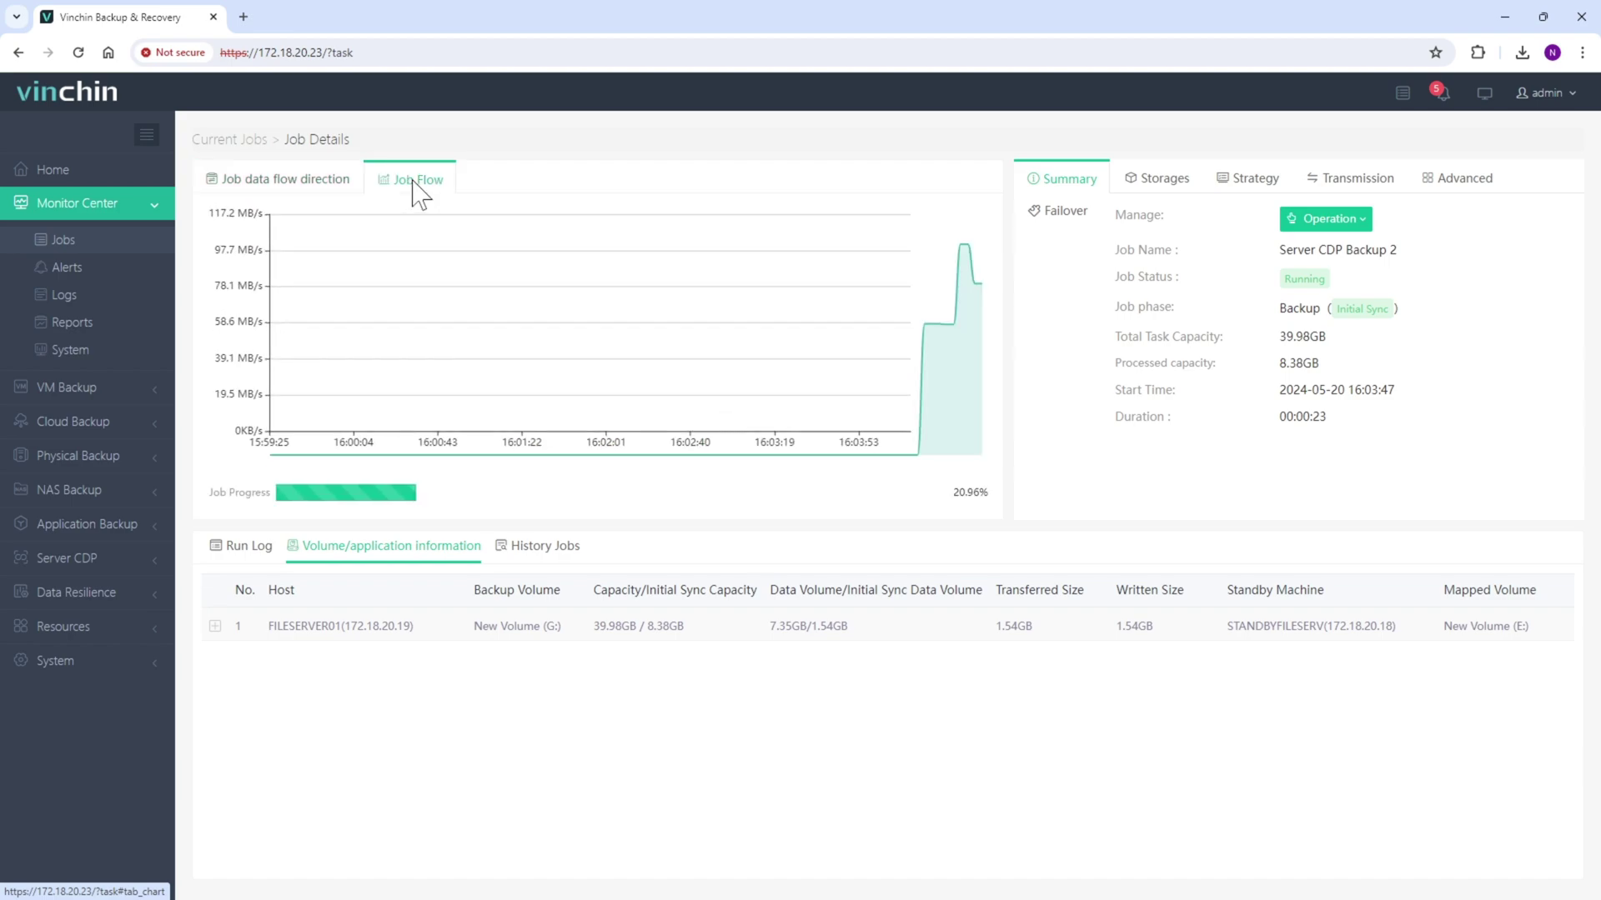
pyautogui.click(285, 197)
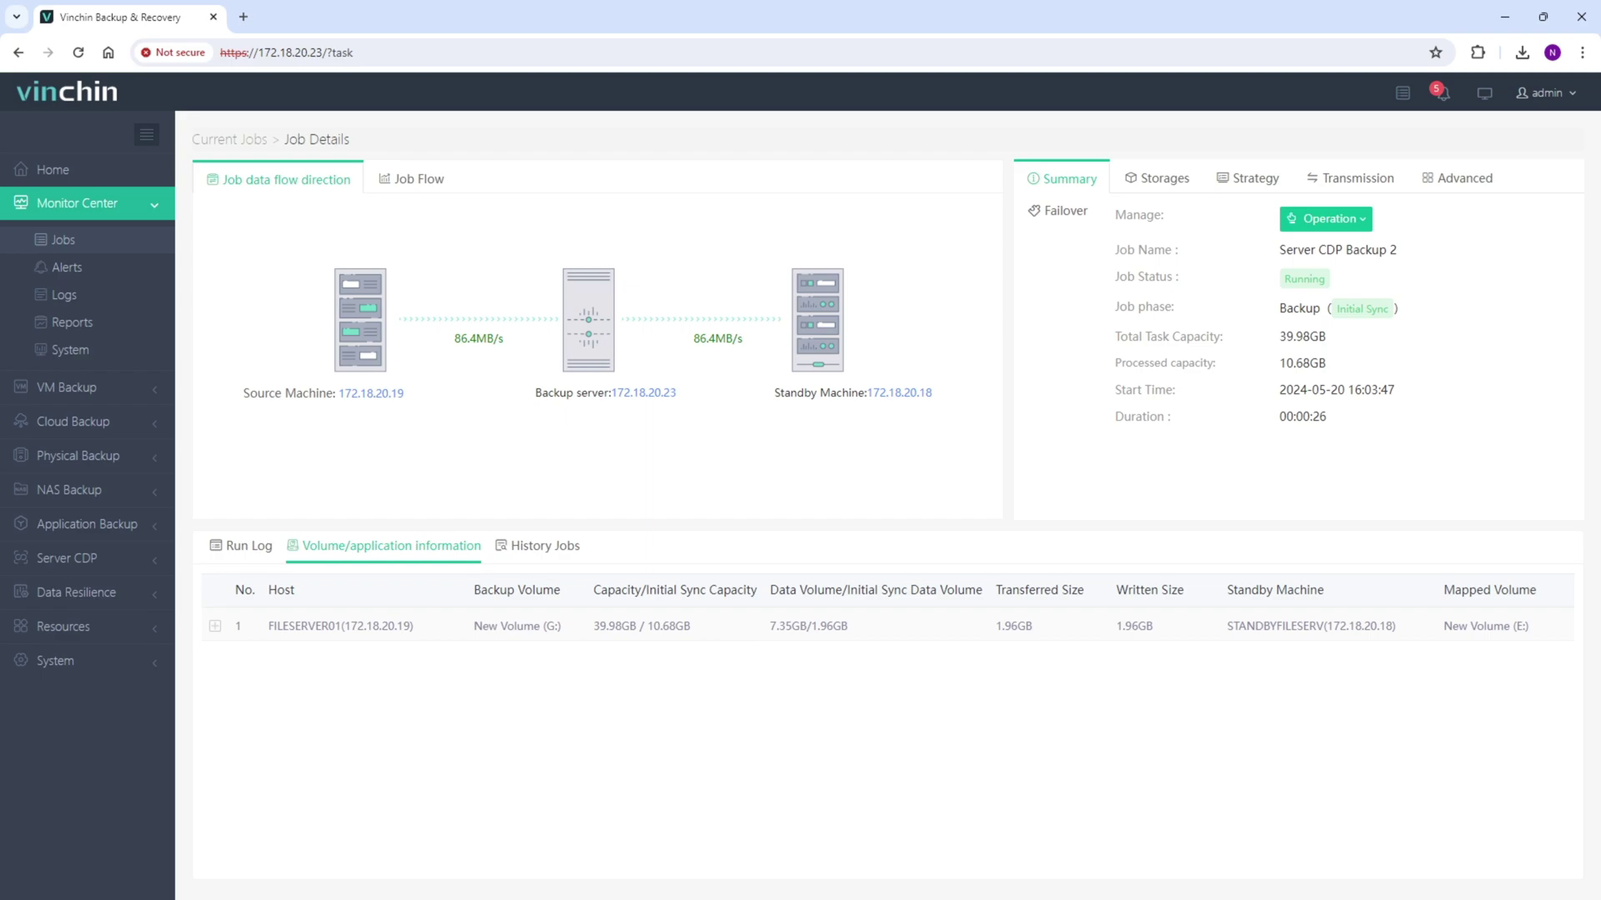
pyautogui.click(249, 548)
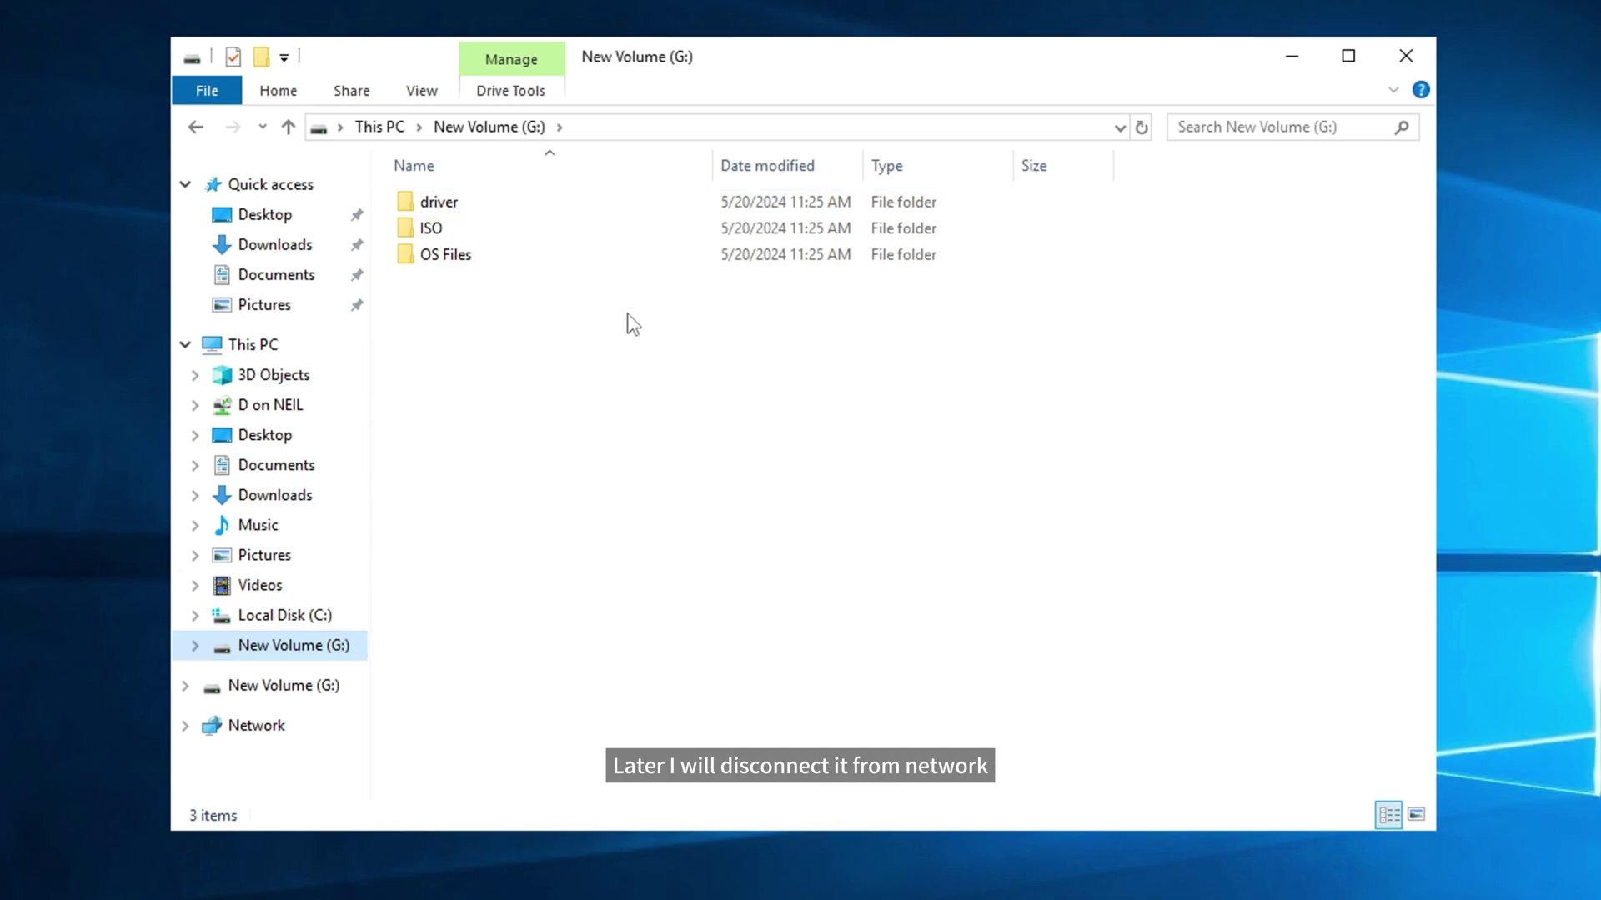
# On New Volume (G:), open the driver folder and then its viostor subfolder
pyautogui.moveTo(464, 206); pyautogui.dragTo(486, 242)
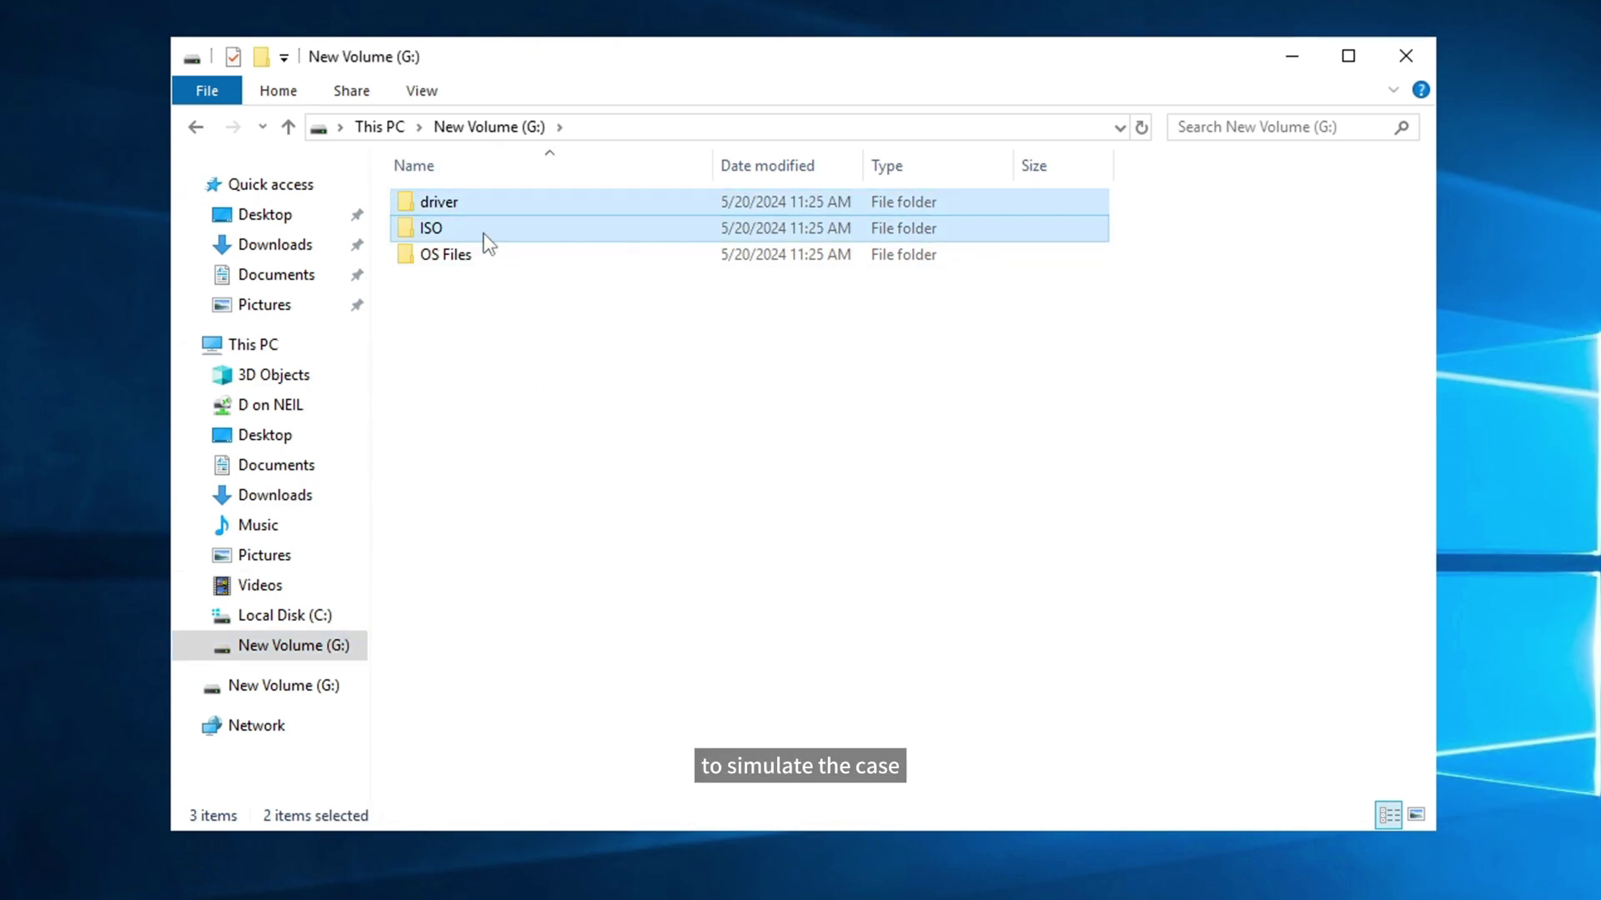
pyautogui.click(509, 205)
pyautogui.doubleClick(508, 205)
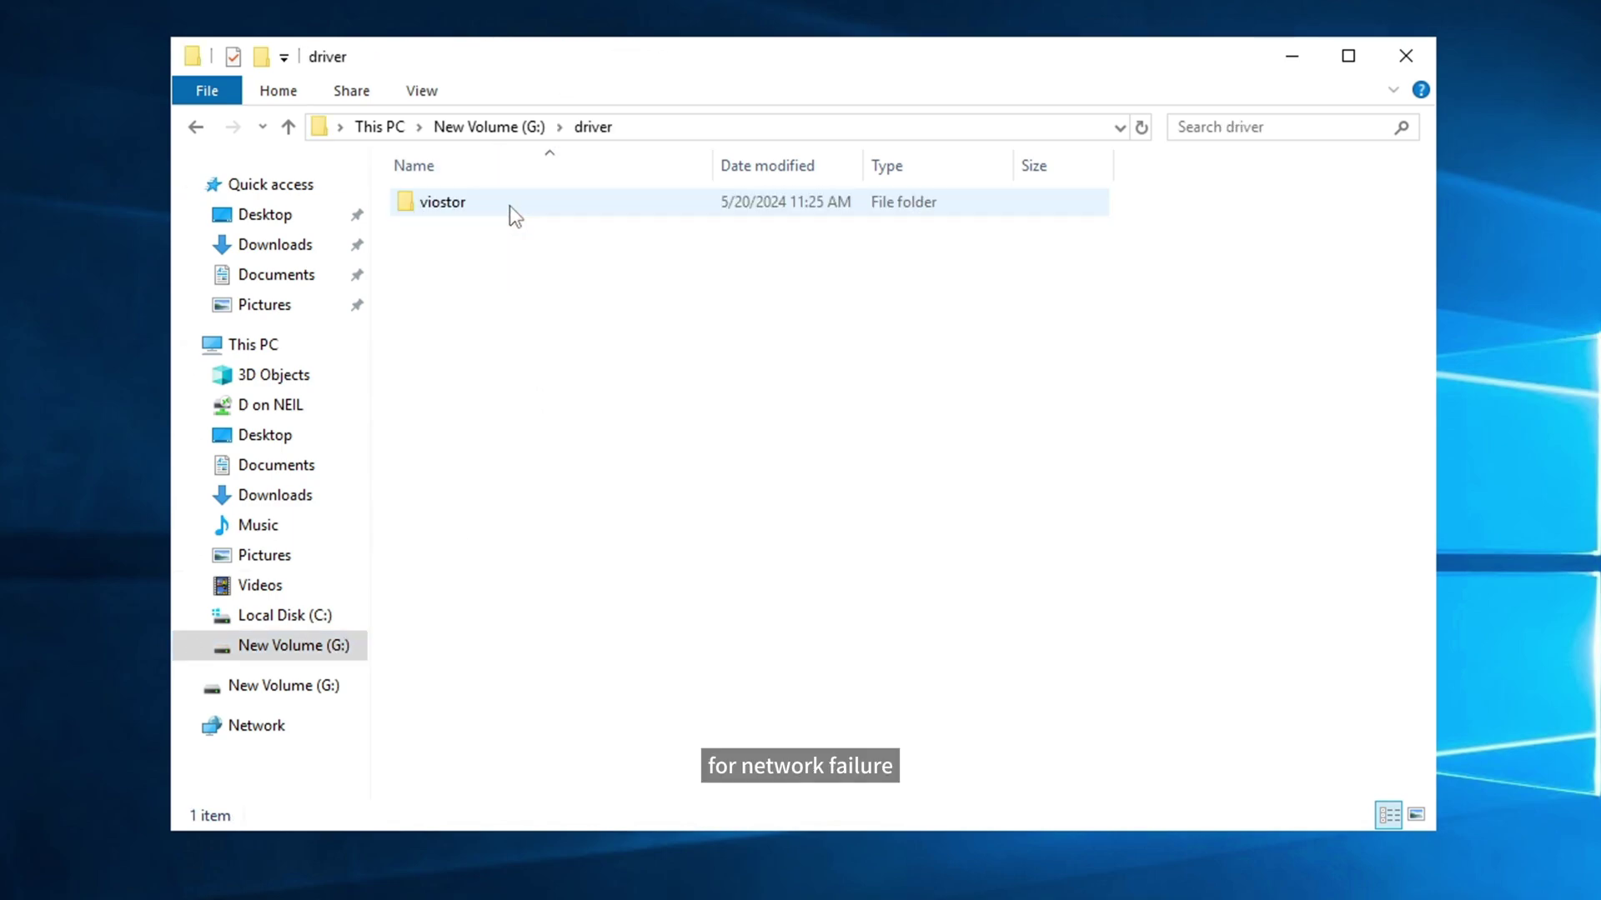
pyautogui.click(510, 209)
pyautogui.doubleClick(509, 205)
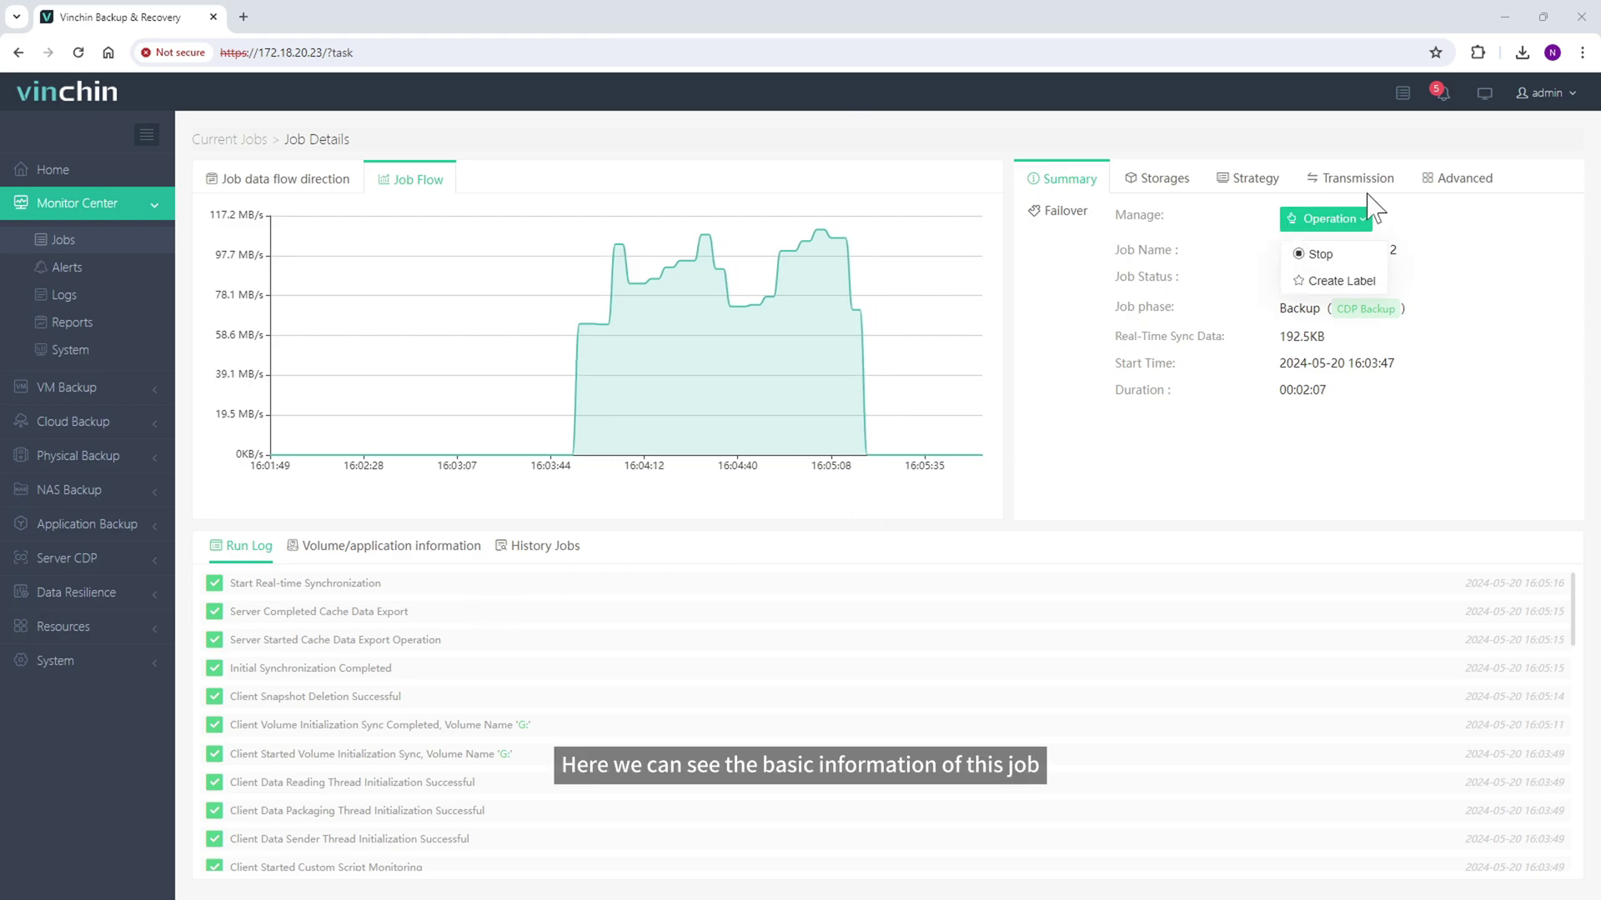
# Review the job's advanced, transmission, strategy and failover settings, including the 30-second heartbeat failure time
pyautogui.click(1459, 185)
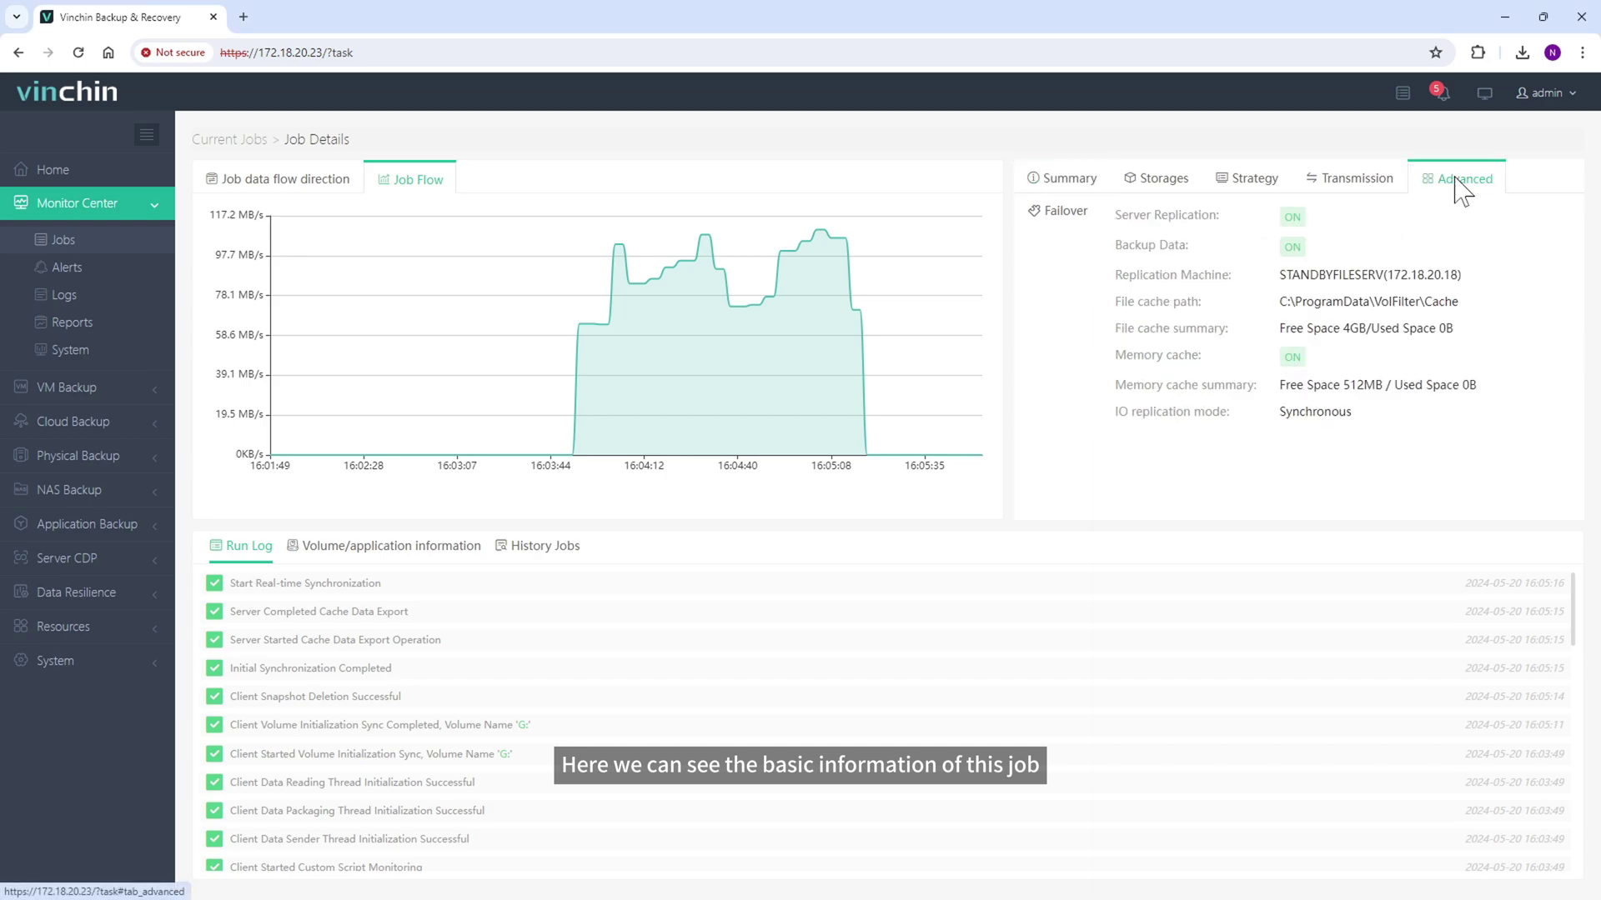
pyautogui.click(1357, 180)
pyautogui.click(1255, 182)
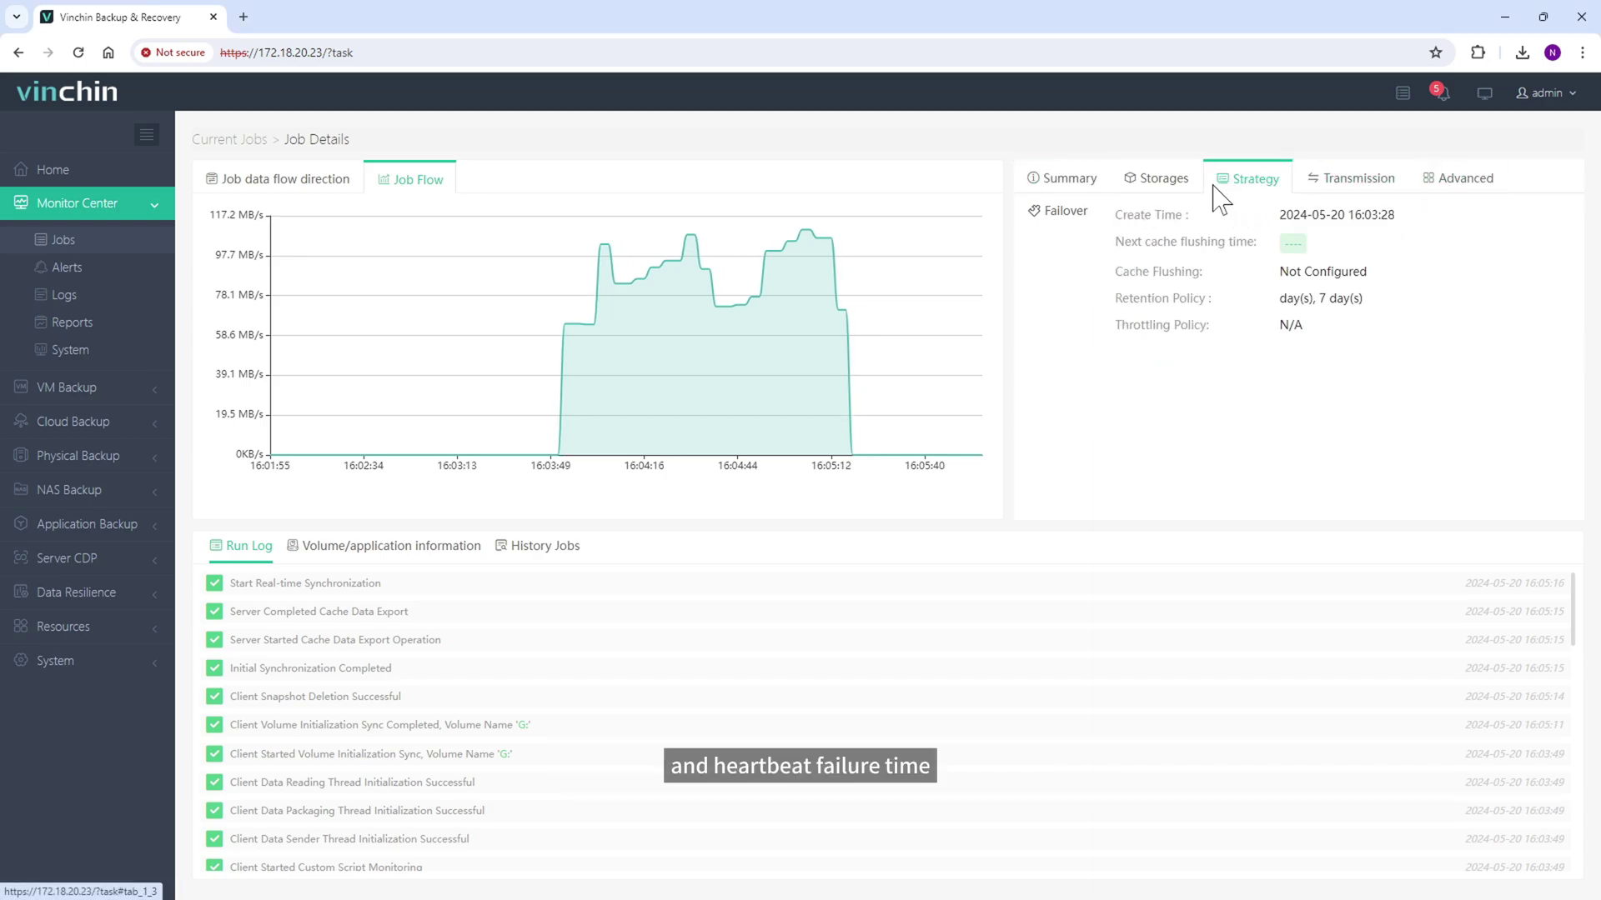
pyautogui.click(1060, 211)
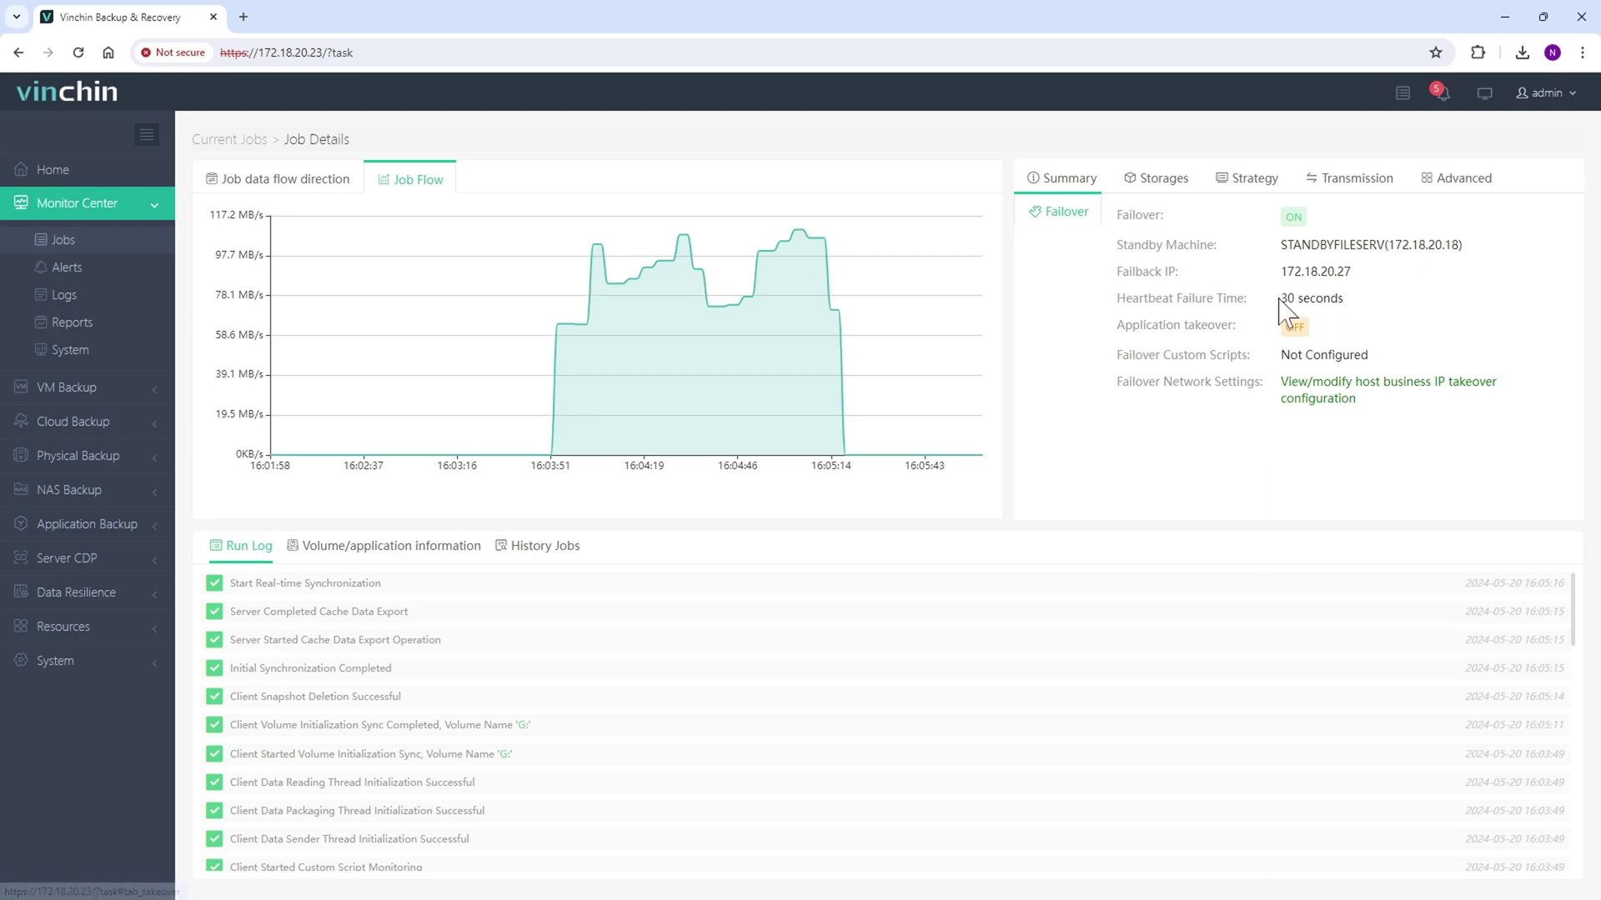
pyautogui.doubleClick(1320, 299)
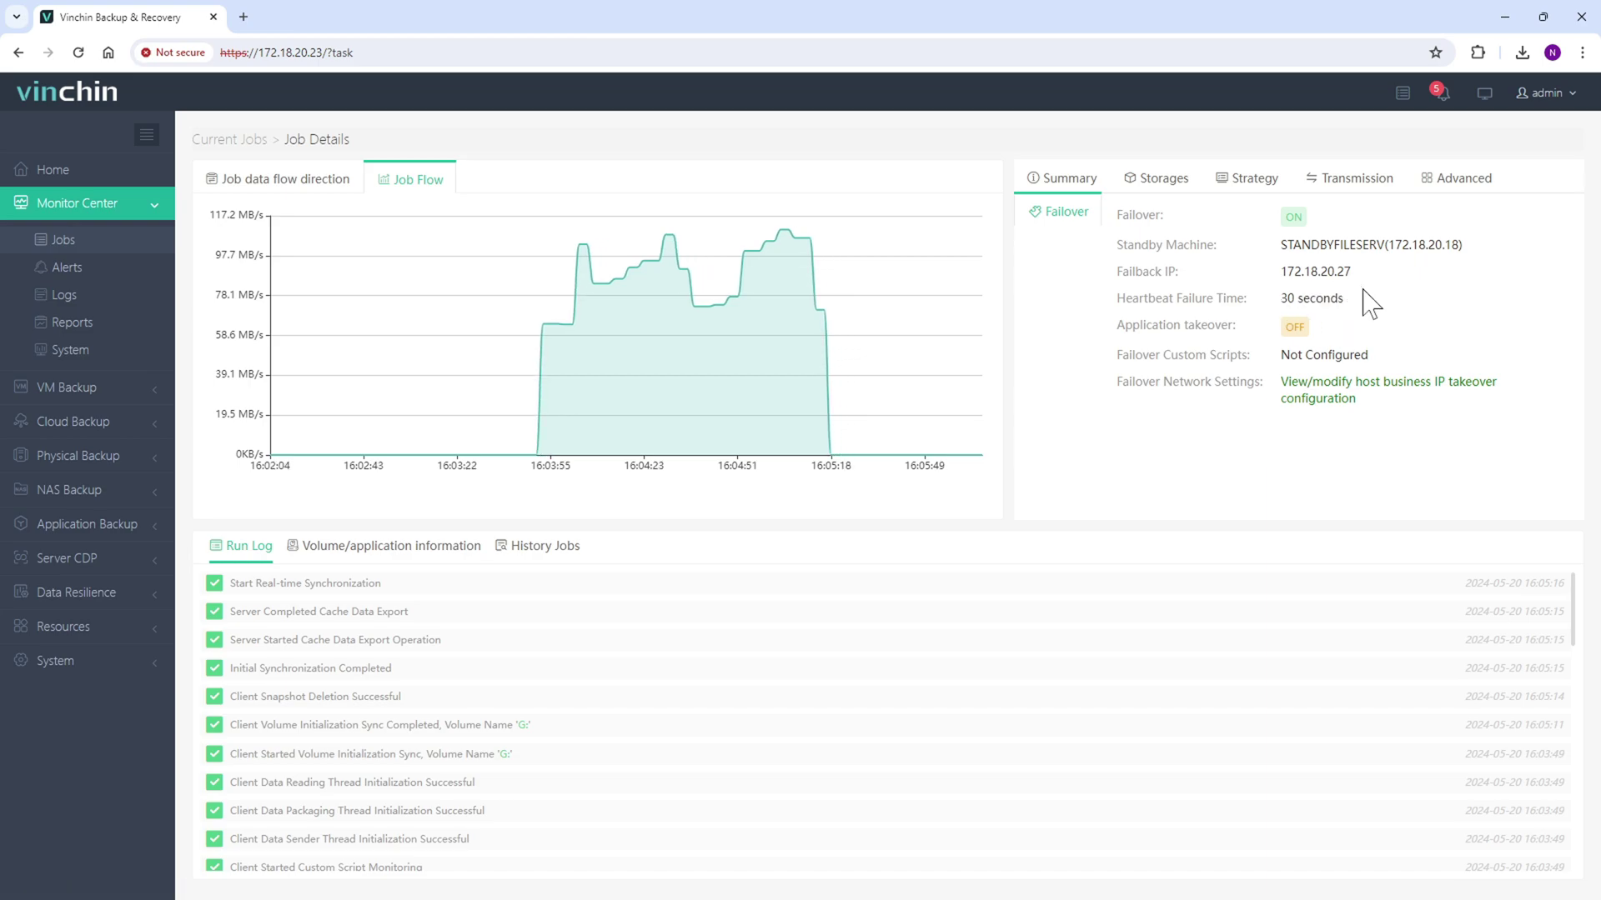
# Check the data flow diagram and confirm the takeover success entry in the run log
pyautogui.click(286, 180)
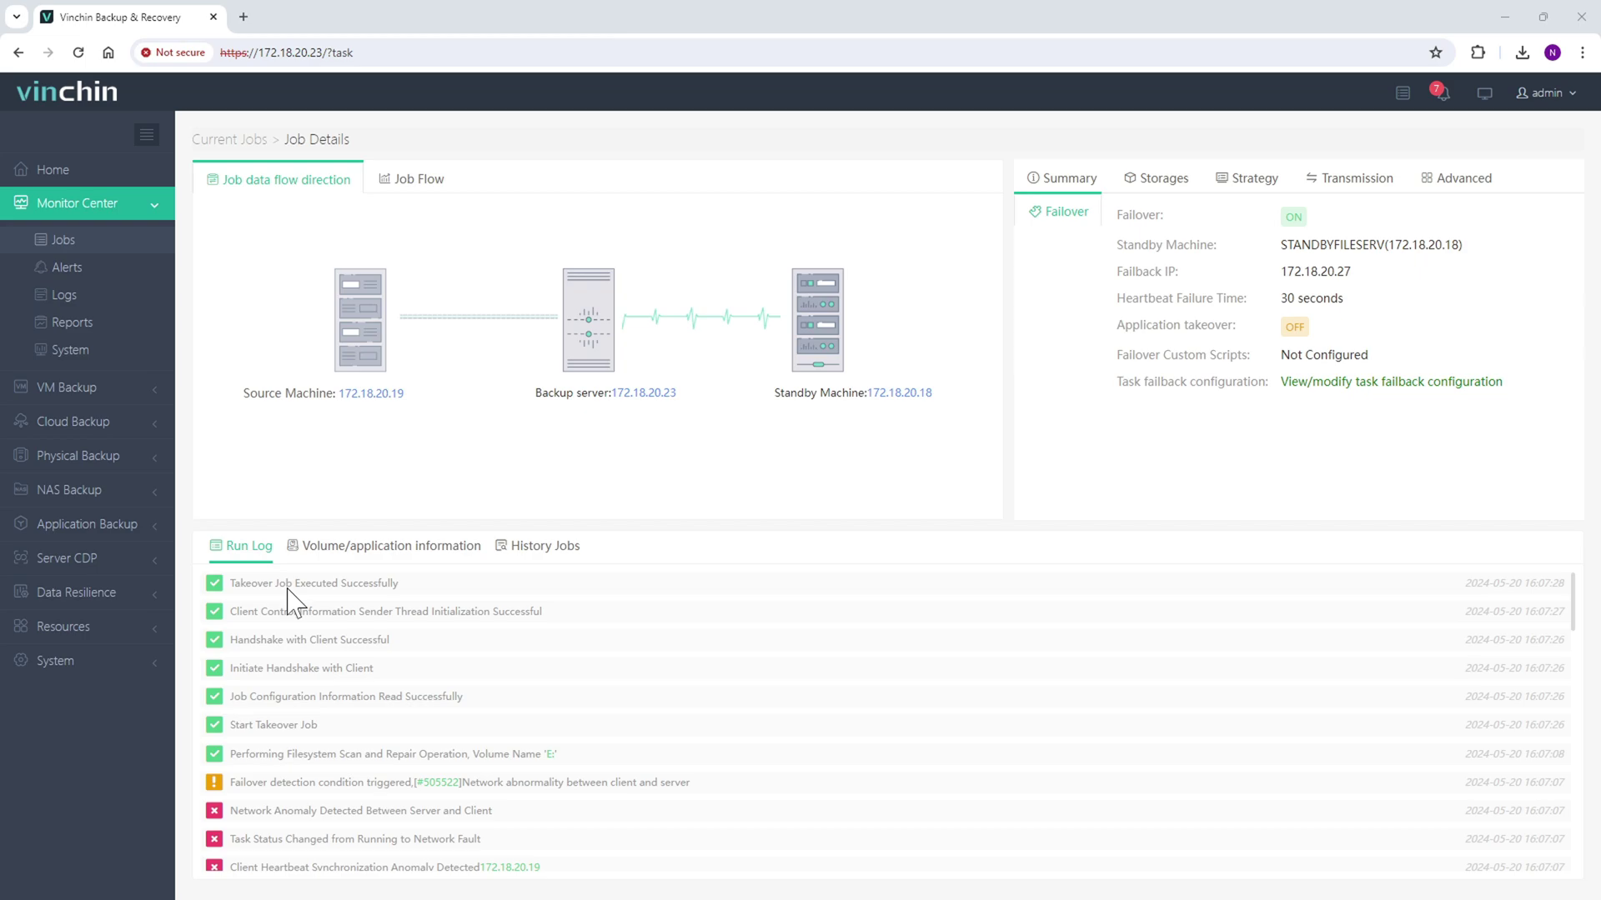
pyautogui.moveTo(233, 583); pyautogui.dragTo(406, 587)
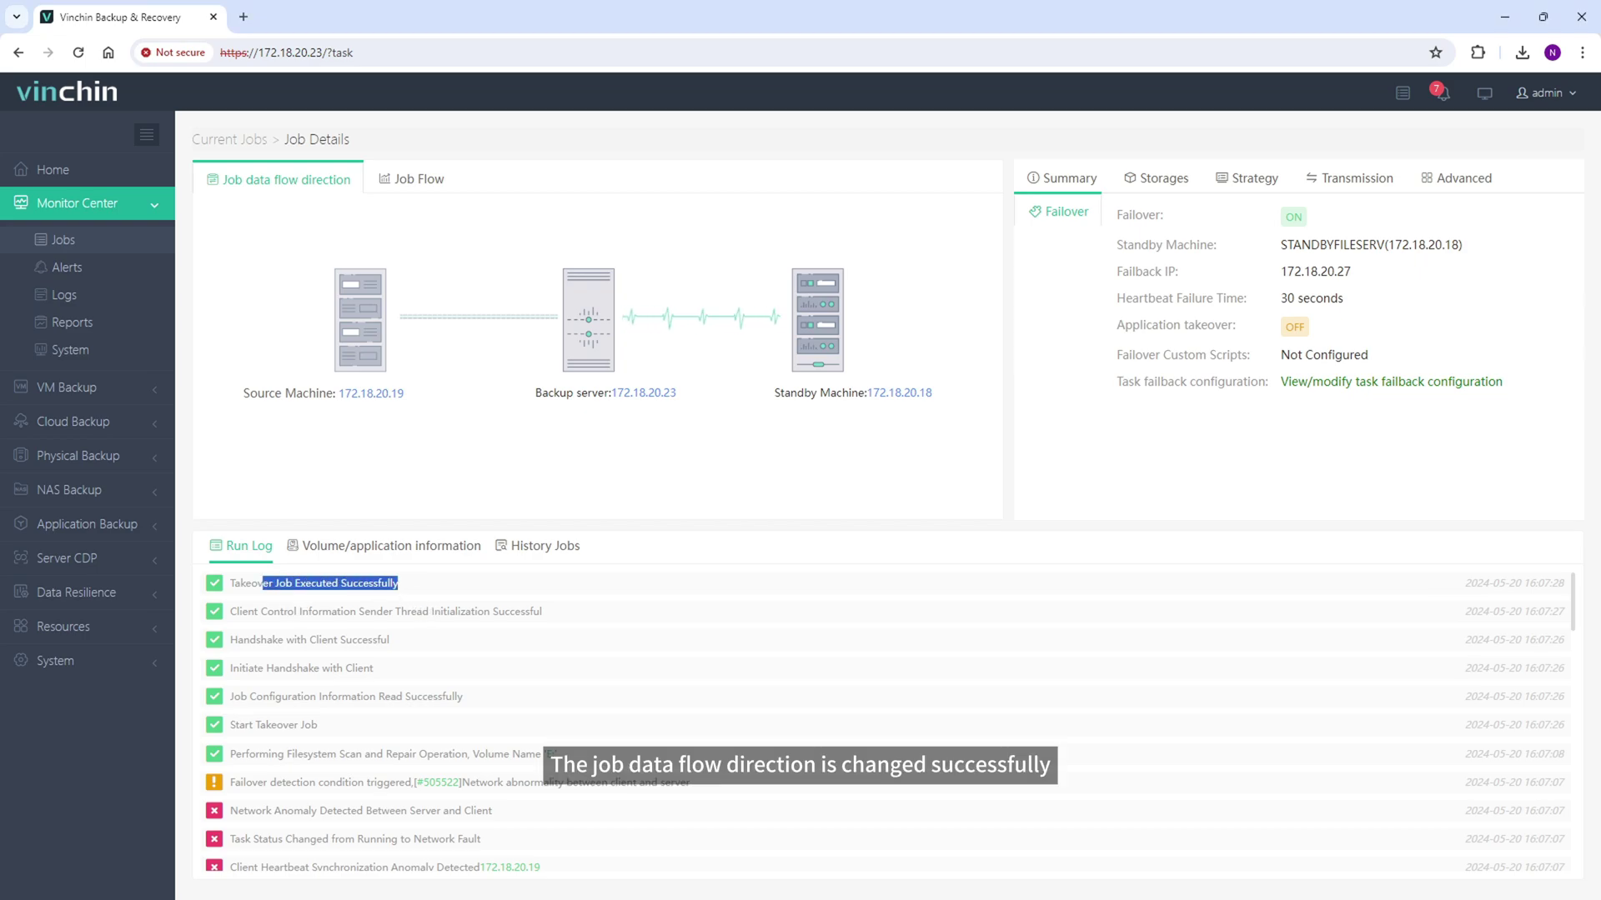
pyautogui.click(406, 586)
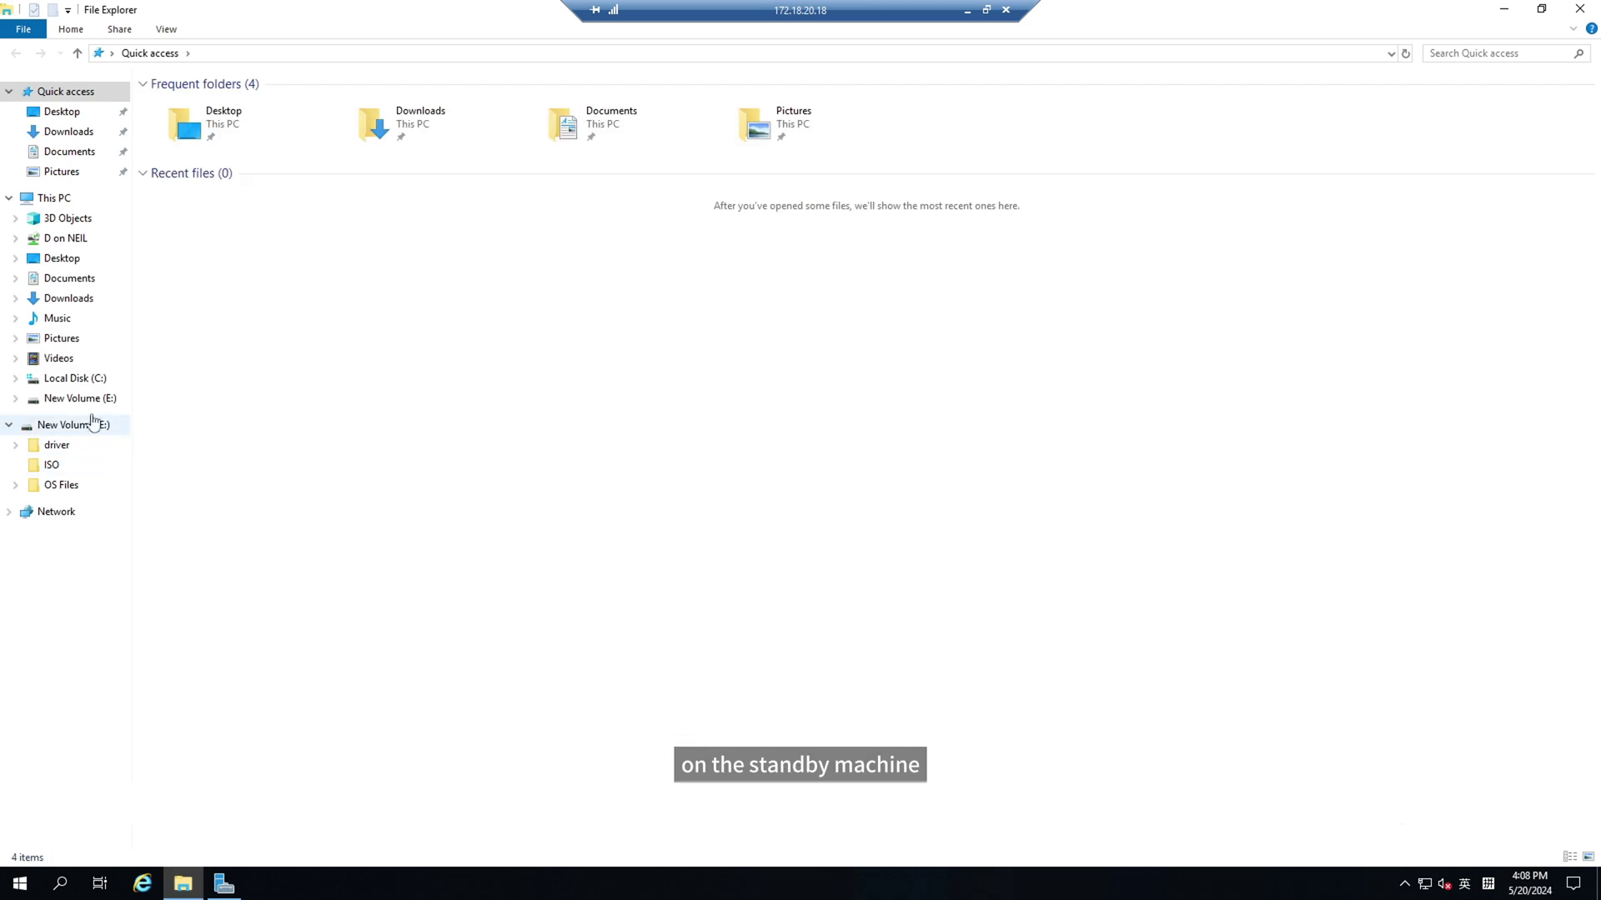
# On New Volume (E:) of the standby machine, create a New folder and paste eight copies
pyautogui.click(93, 403)
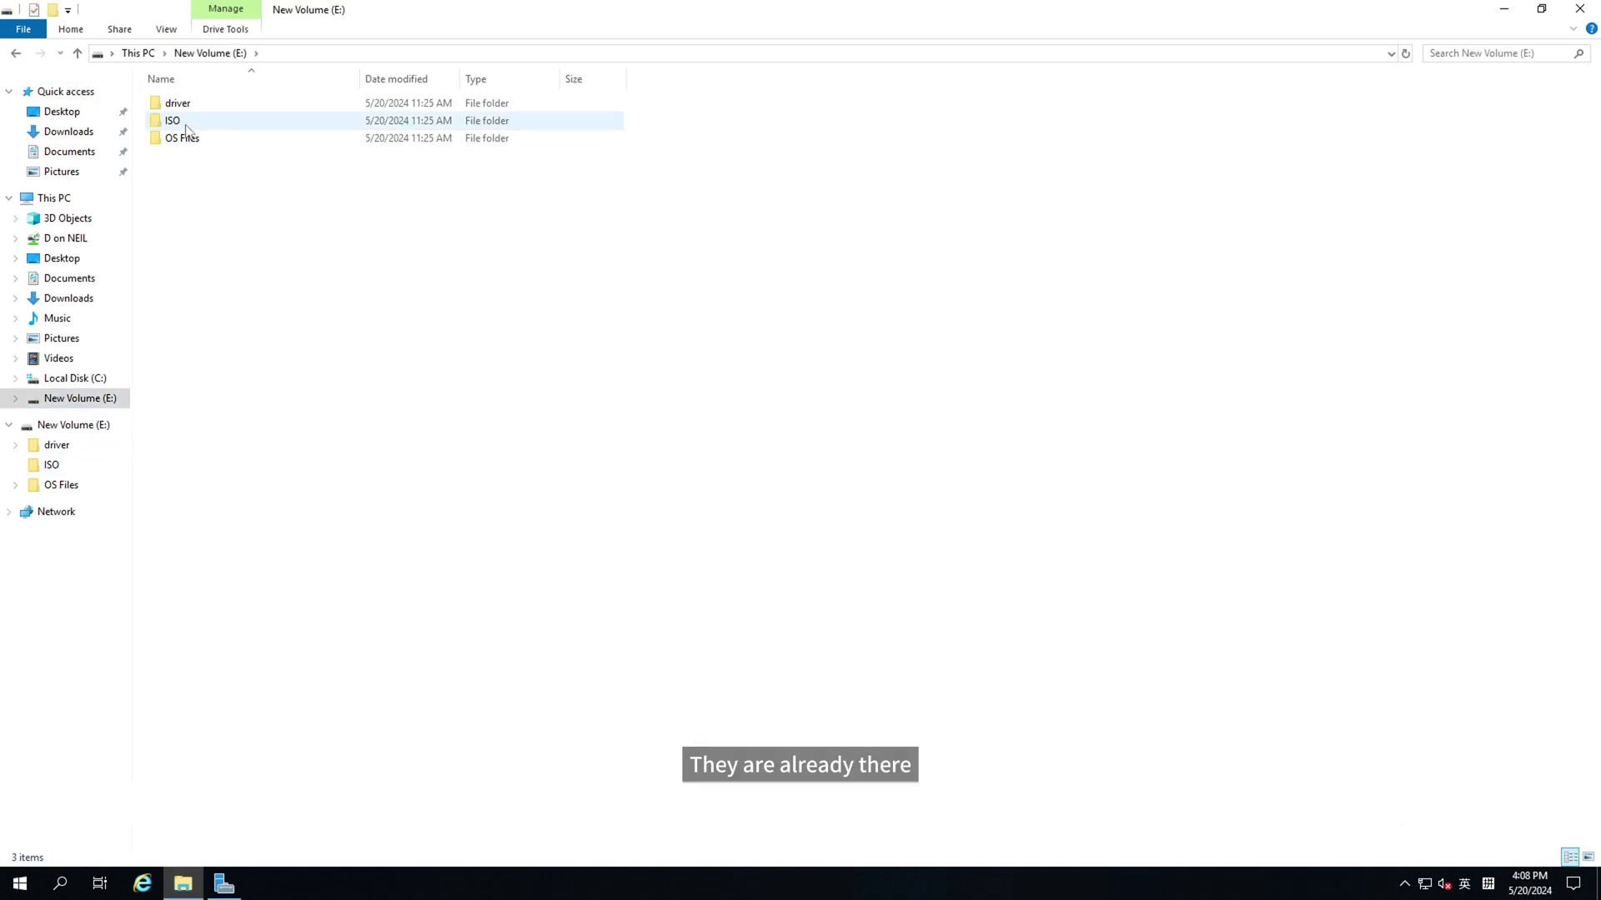
pyautogui.click(193, 120)
pyautogui.click(202, 167)
pyautogui.rightClick(201, 162)
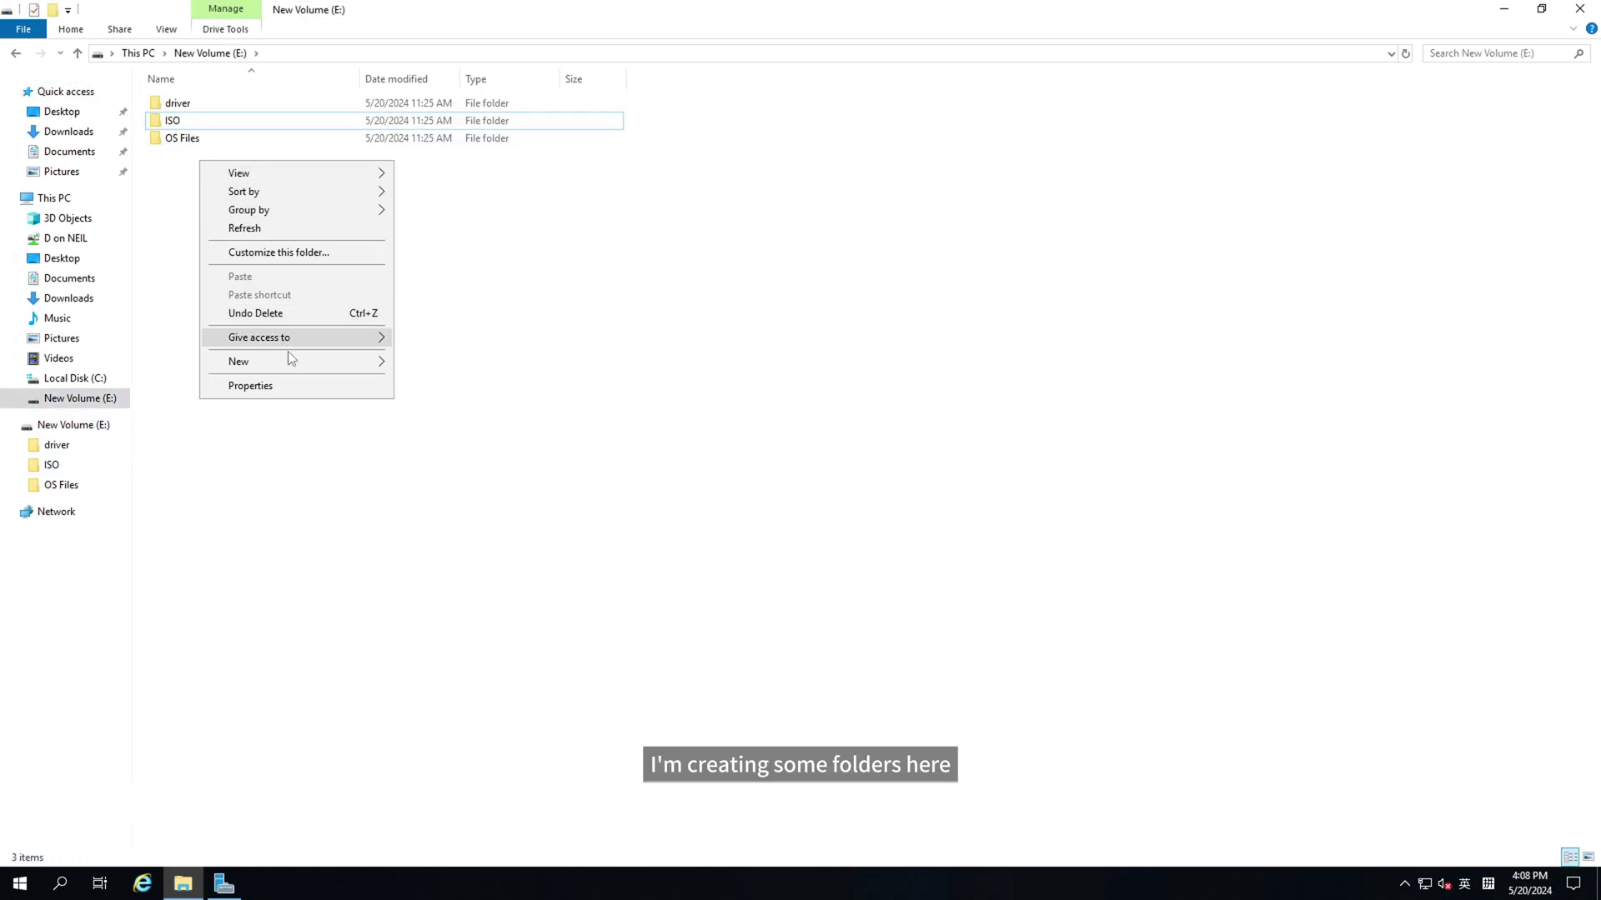
pyautogui.click(429, 364)
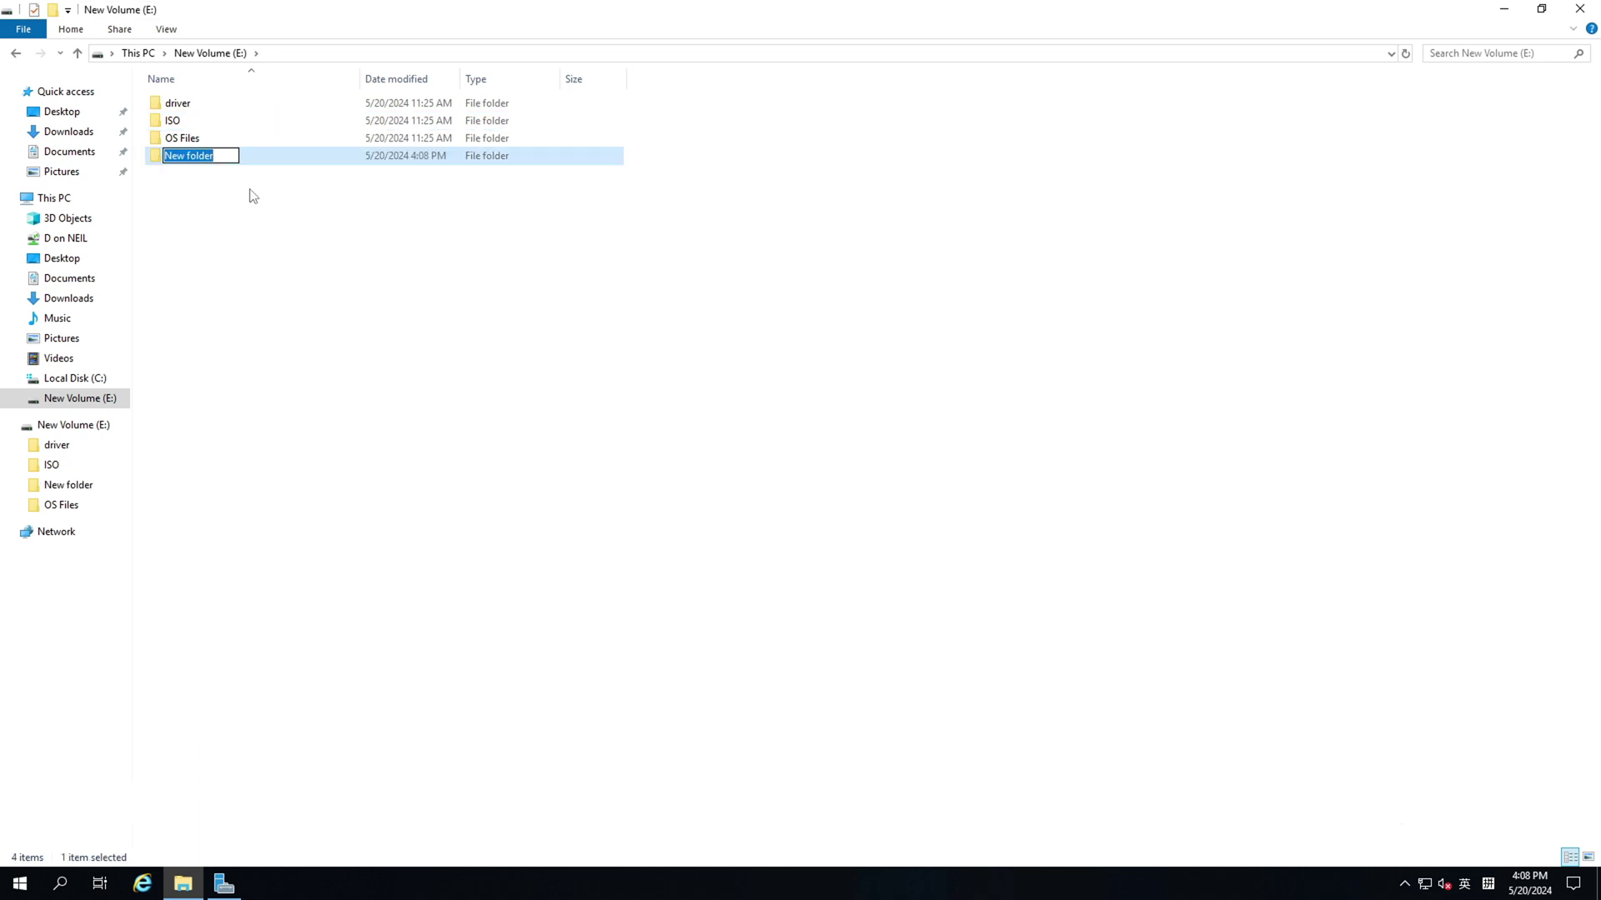
pyautogui.press('Return')
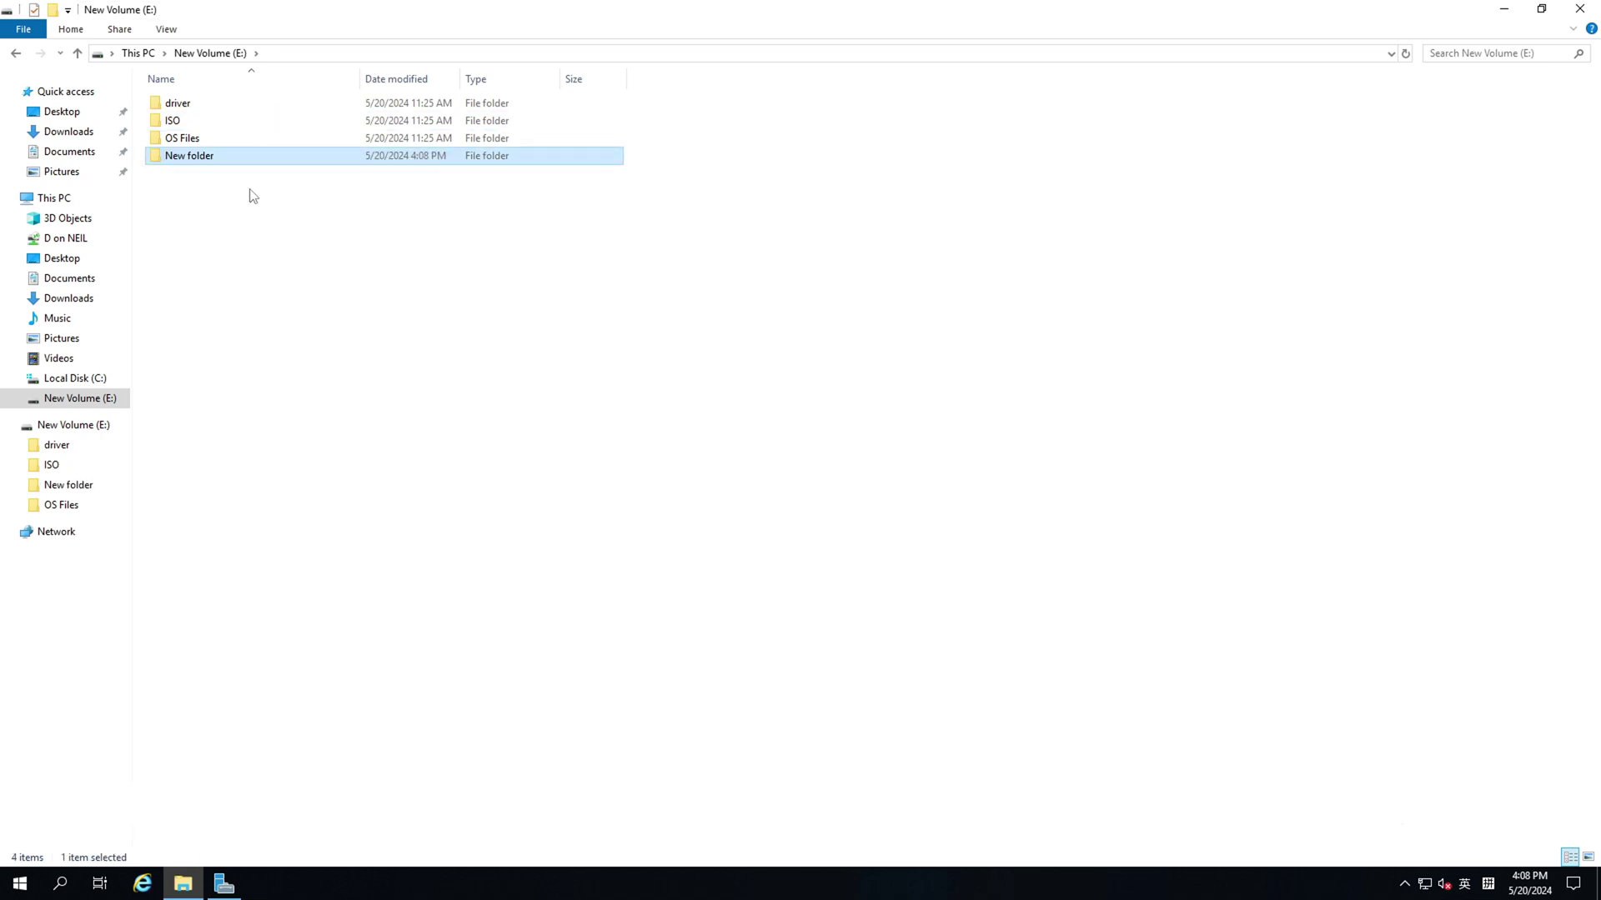
pyautogui.hotkey('ctrl', 'v')
pyautogui.hotkey('ctrl', 'v')
pyautogui.hotkey('ctrl', 'v')
pyautogui.hotkey('ctrl', 'v')
pyautogui.hotkey('ctrl', 'v')
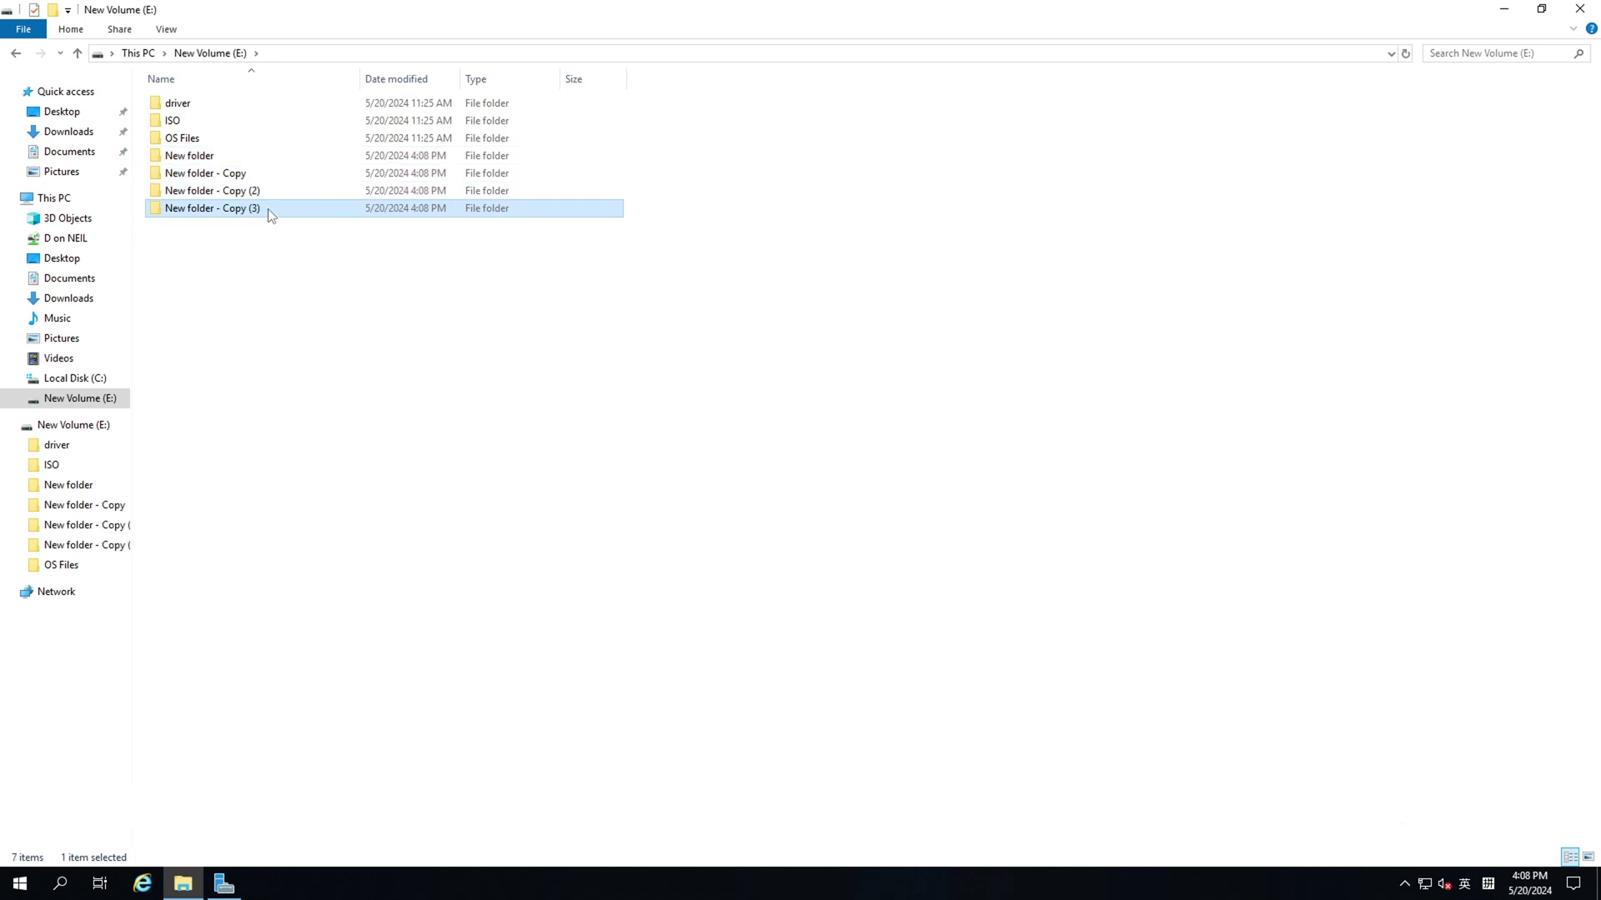
pyautogui.hotkey('ctrl', 'v')
pyautogui.hotkey('ctrl', 'v')
pyautogui.hotkey('ctrl', 'v')
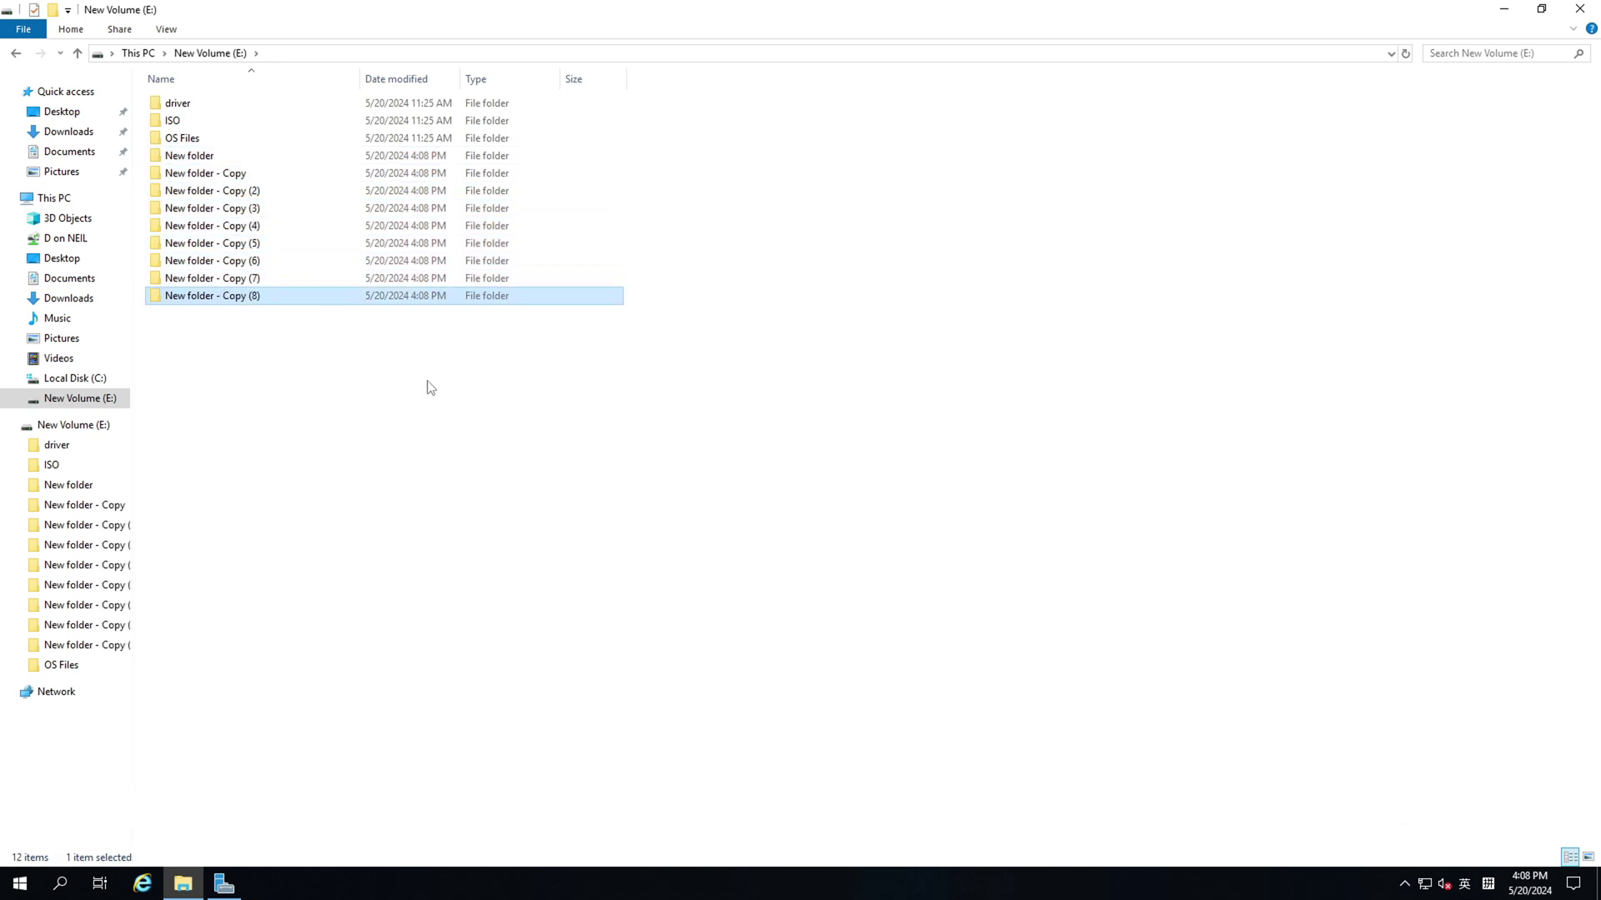
pyautogui.click(431, 388)
# Choose 172.18.20.19(172.18.20.27) as failback target, map data to New Volume (G:), and save
pyautogui.click(969, 11)
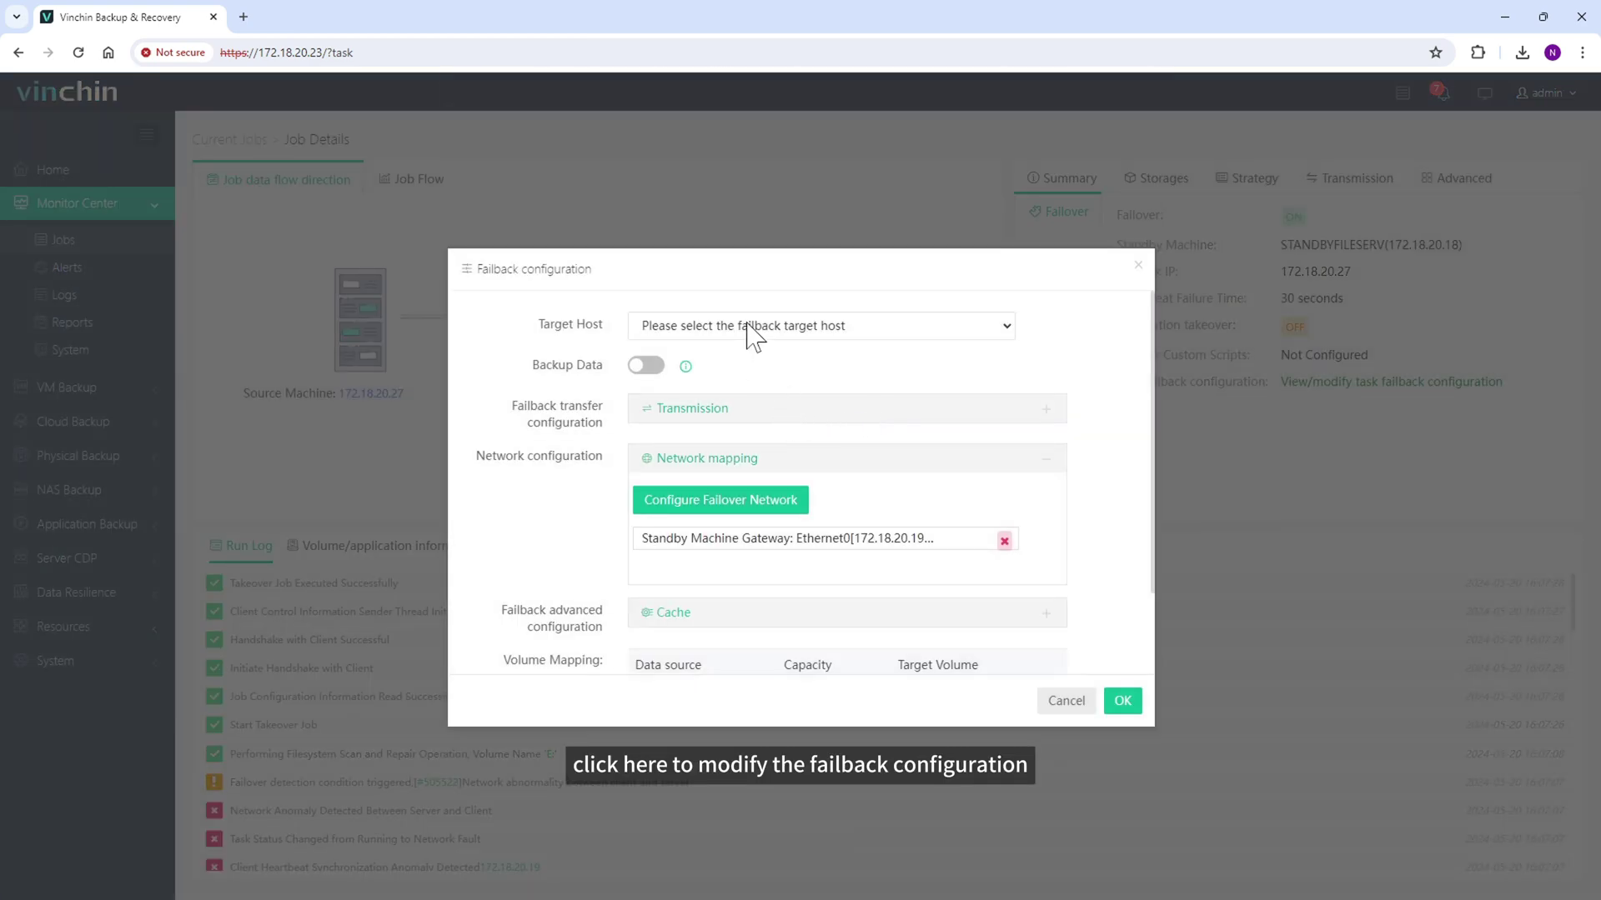
pyautogui.click(750, 327)
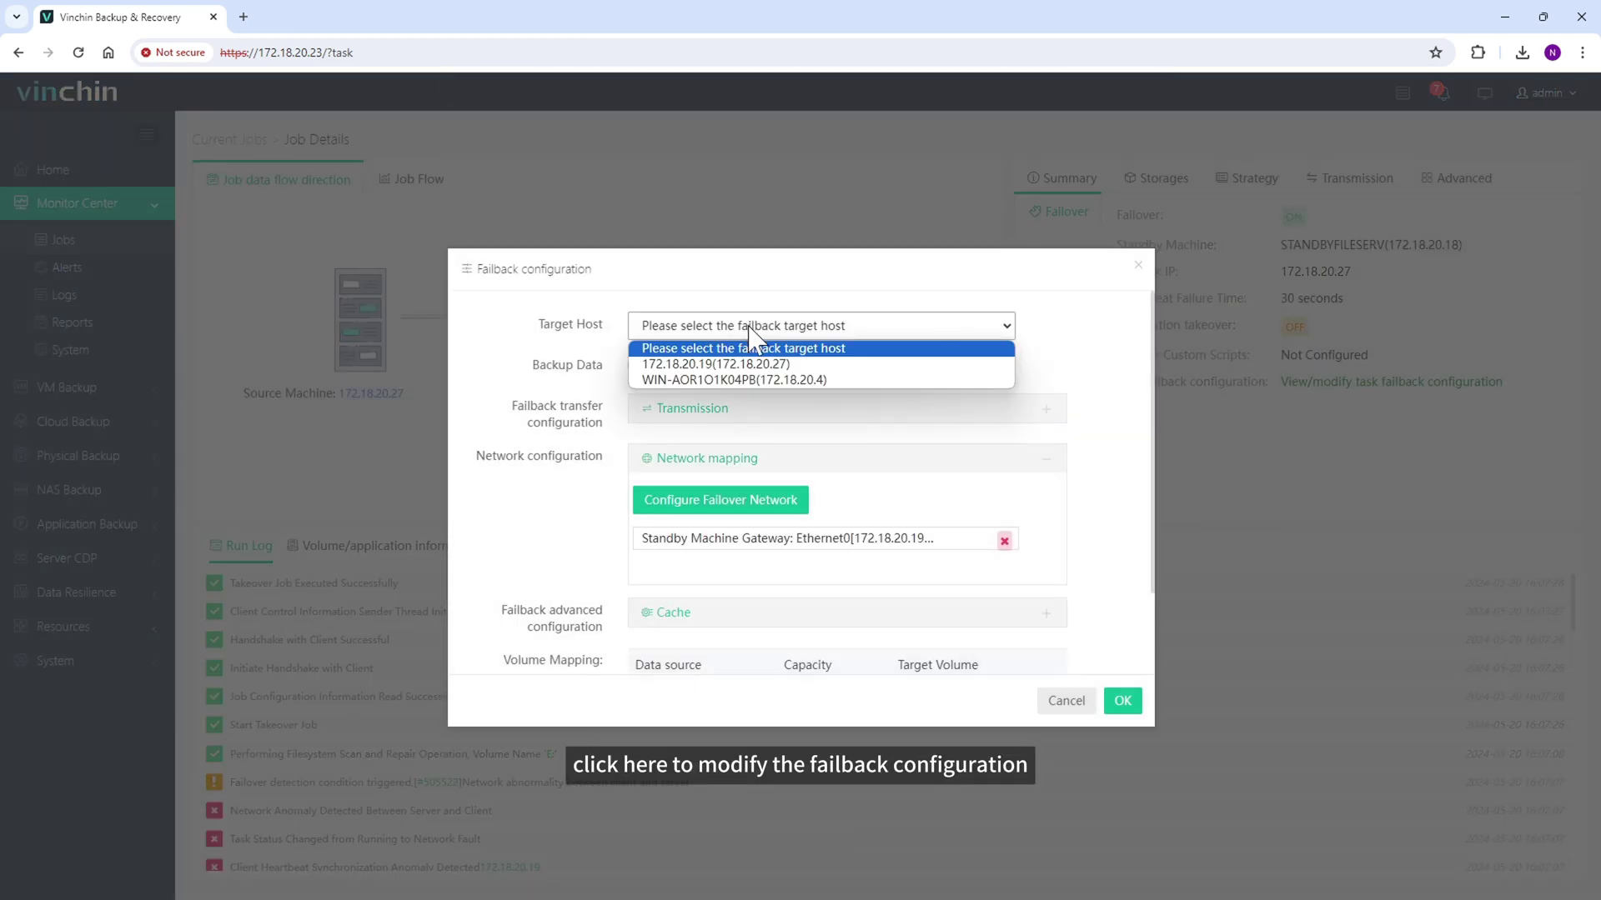
pyautogui.click(787, 364)
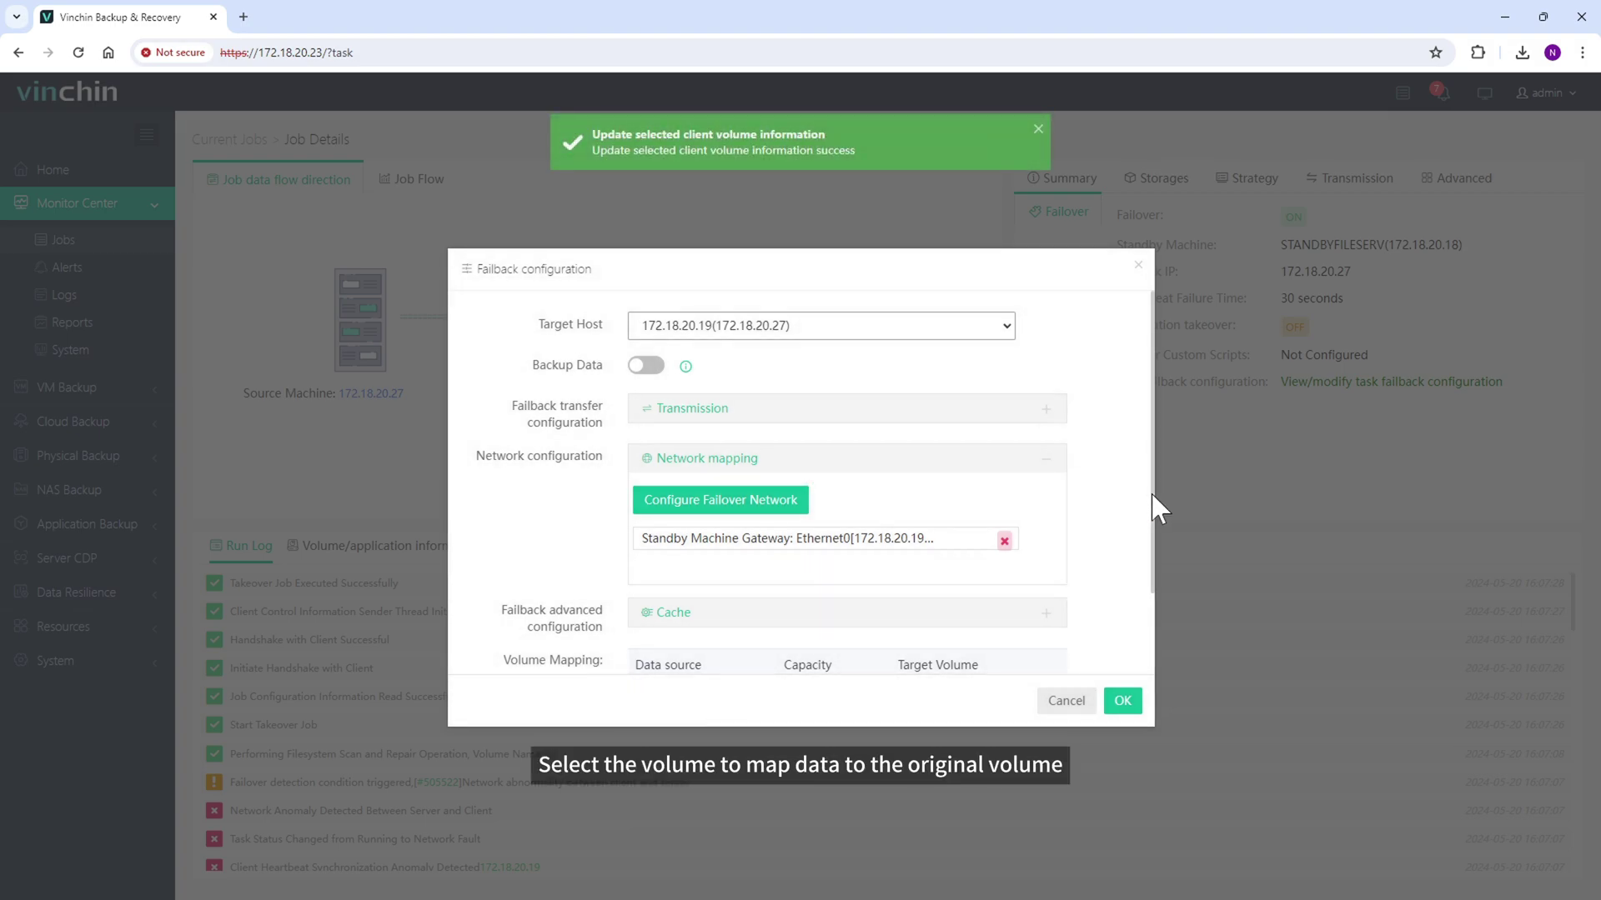
pyautogui.moveTo(1152, 506); pyautogui.dragTo(1144, 599)
pyautogui.click(1007, 599)
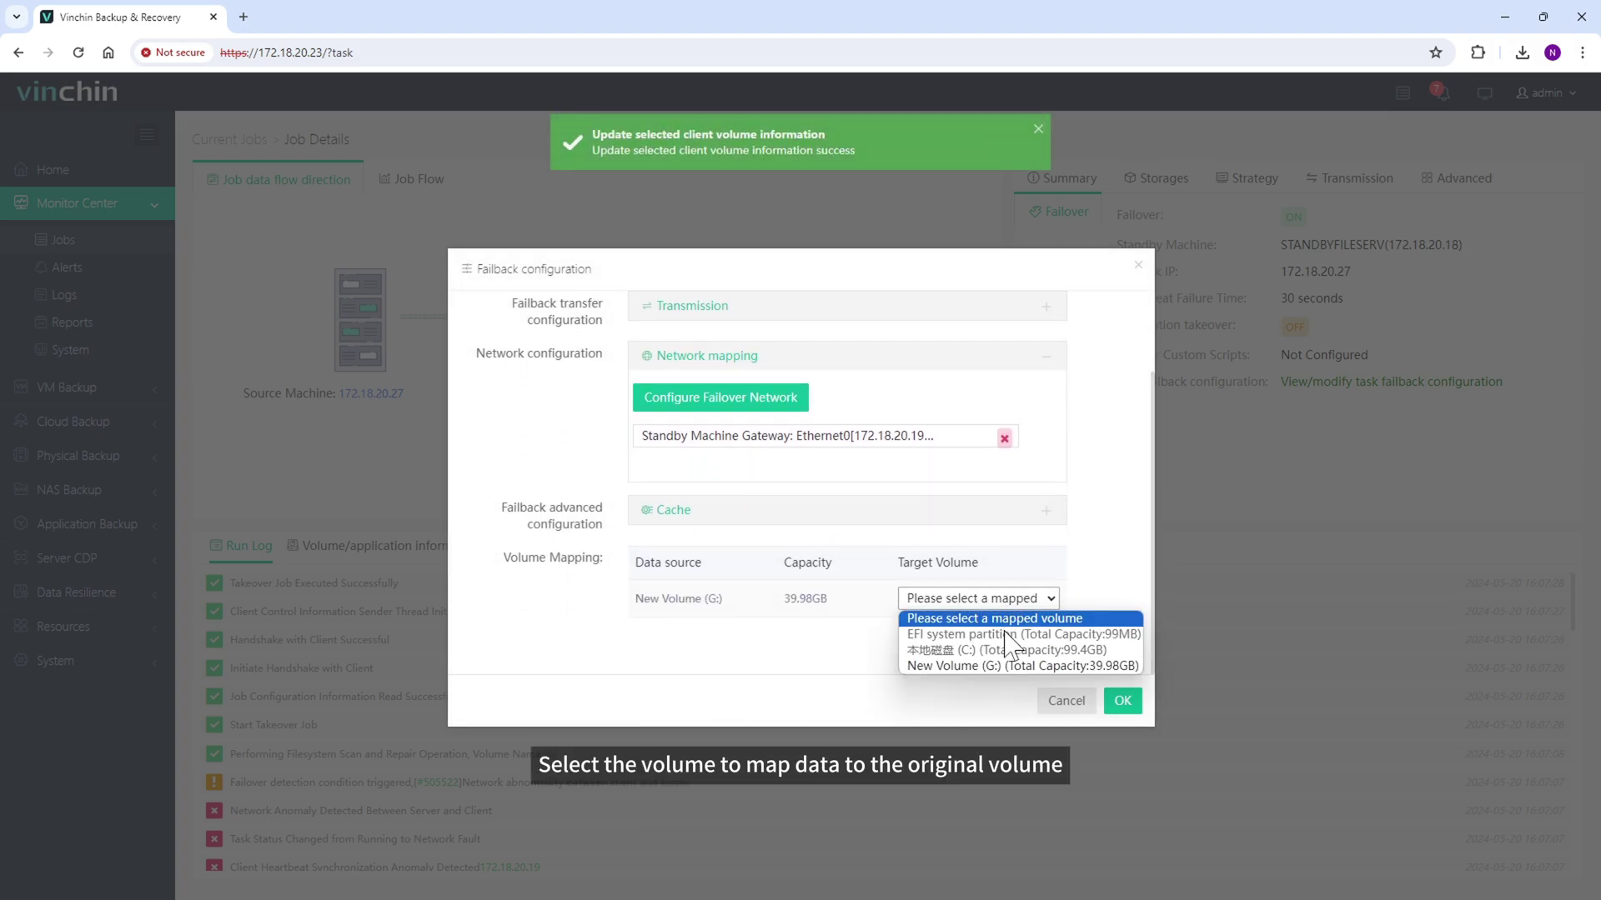
pyautogui.click(1009, 666)
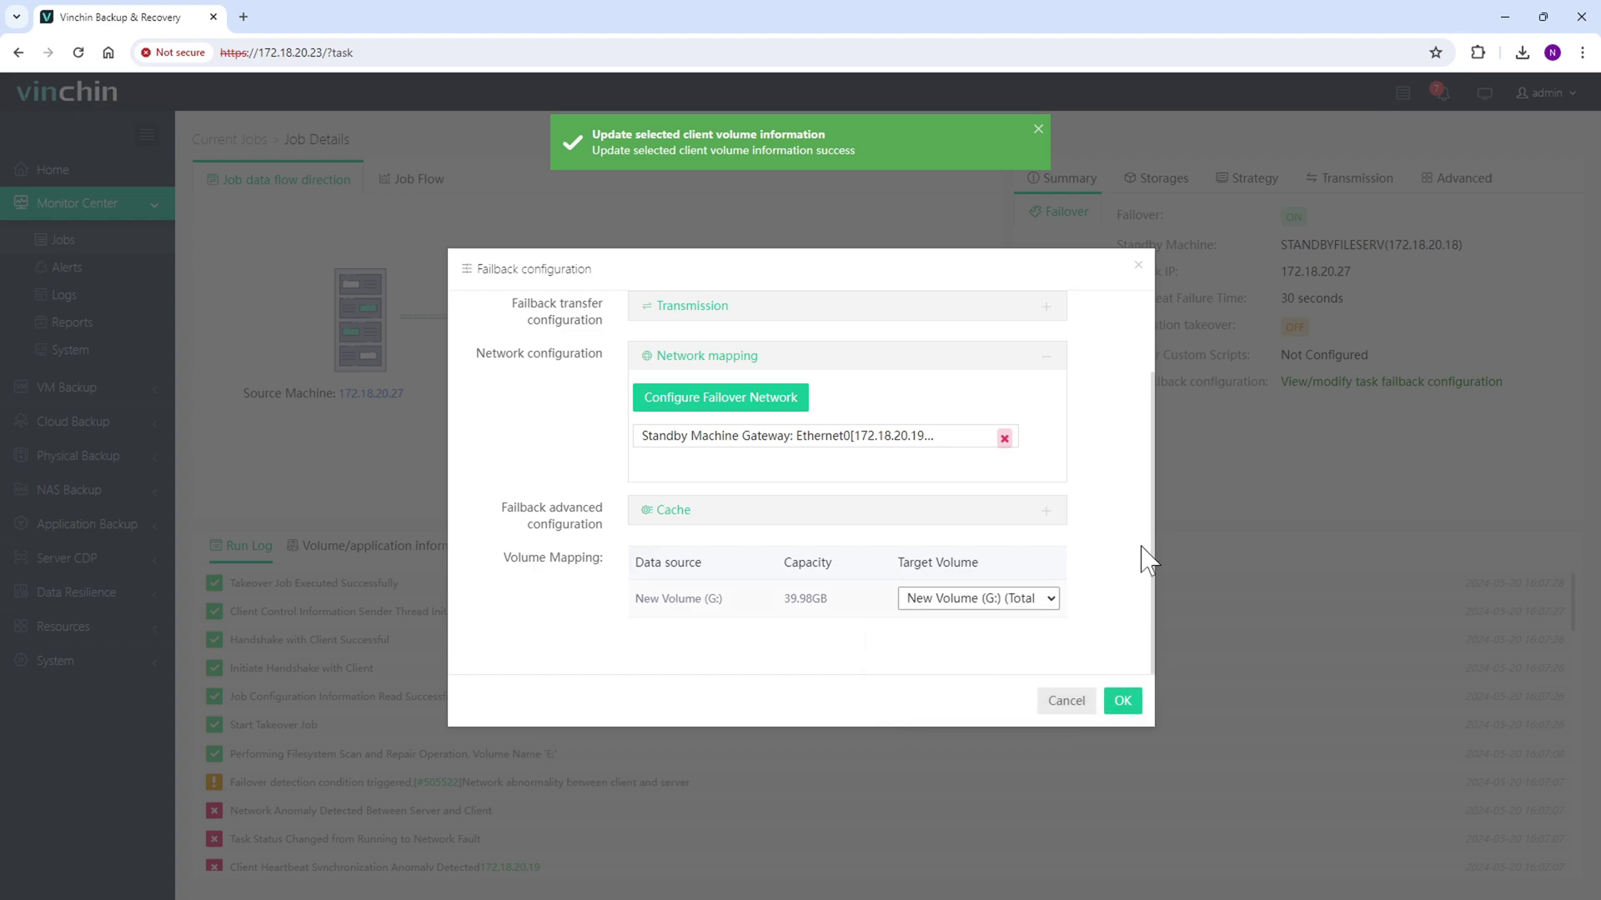
pyautogui.click(769, 315)
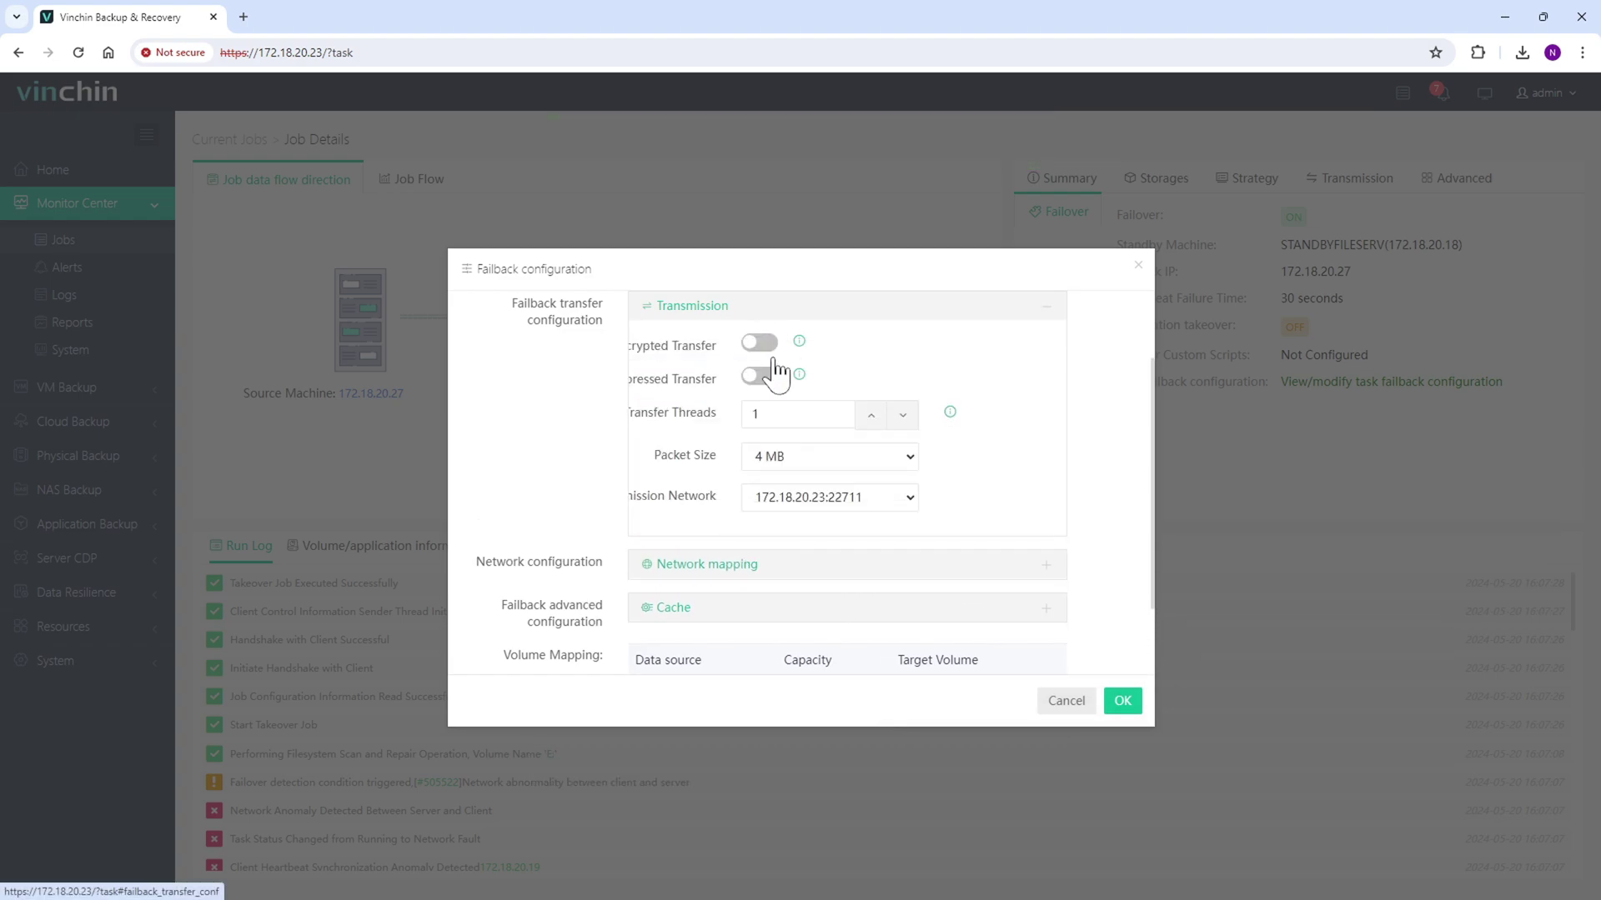
pyautogui.click(781, 564)
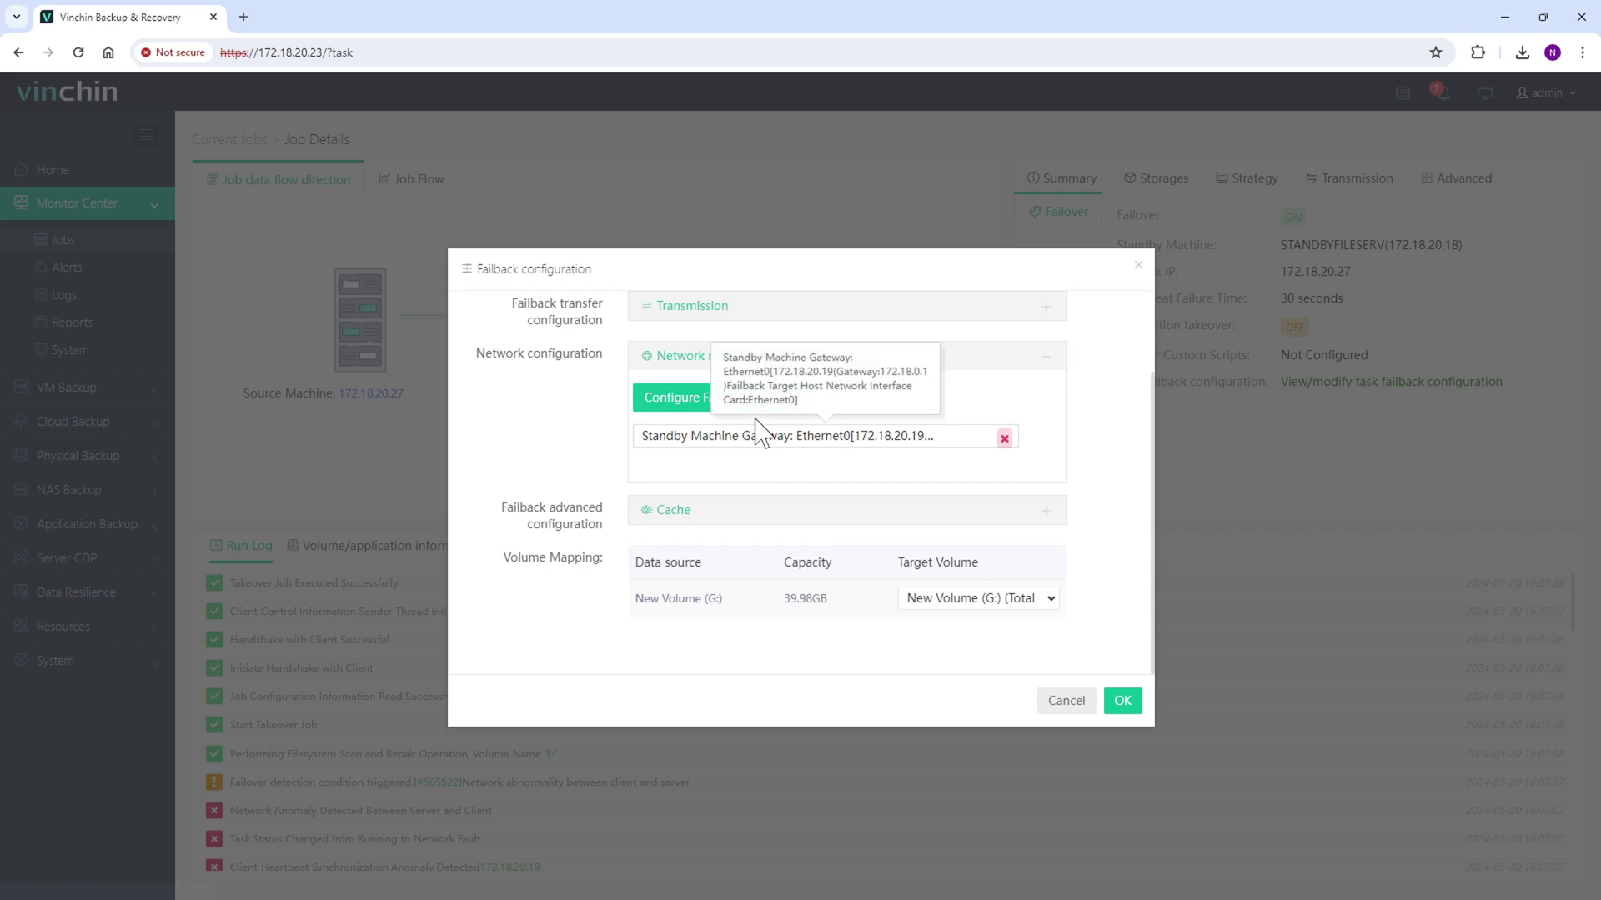
pyautogui.click(1122, 701)
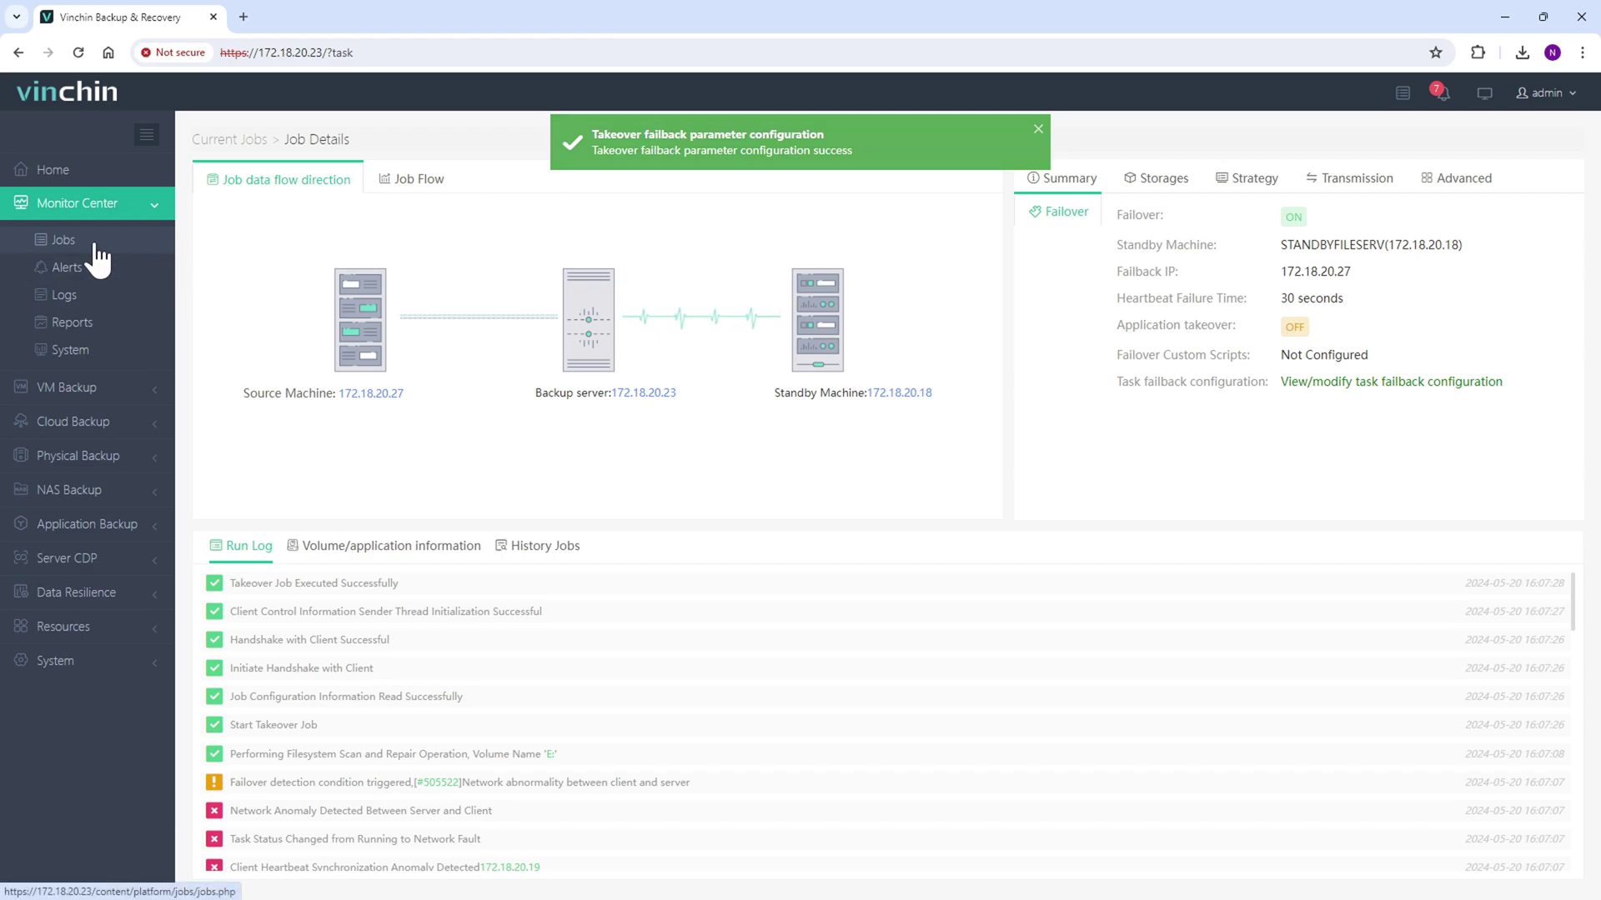
# Start failback on Server CDP Backup 2 with the user password, then open its job details
pyautogui.click(96, 243)
pyautogui.click(1517, 296)
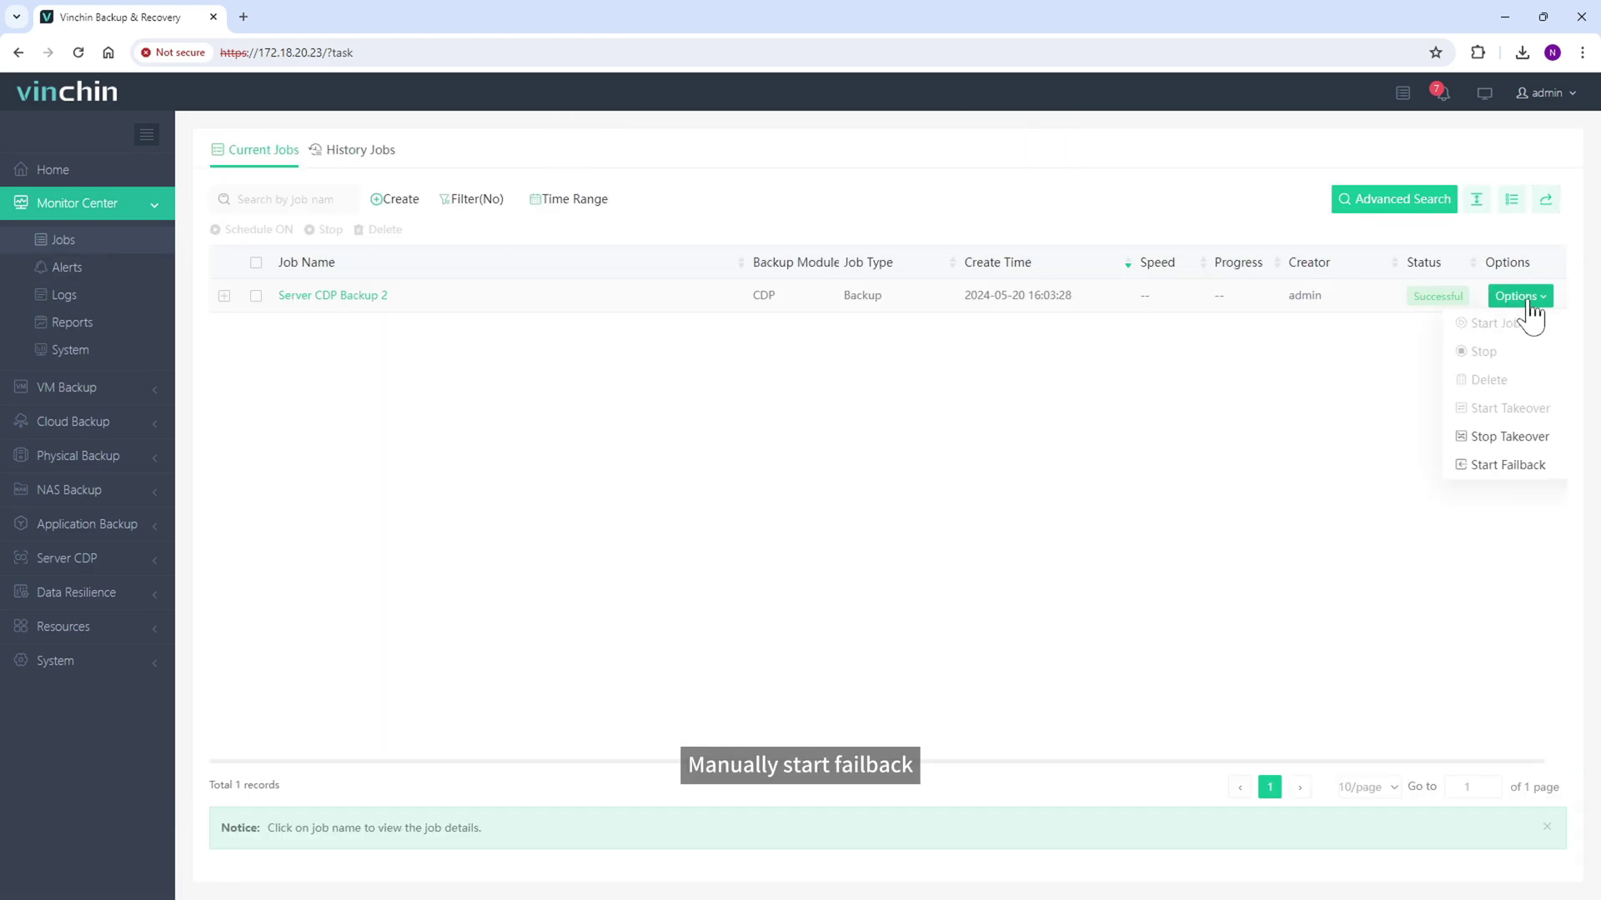
pyautogui.click(1486, 467)
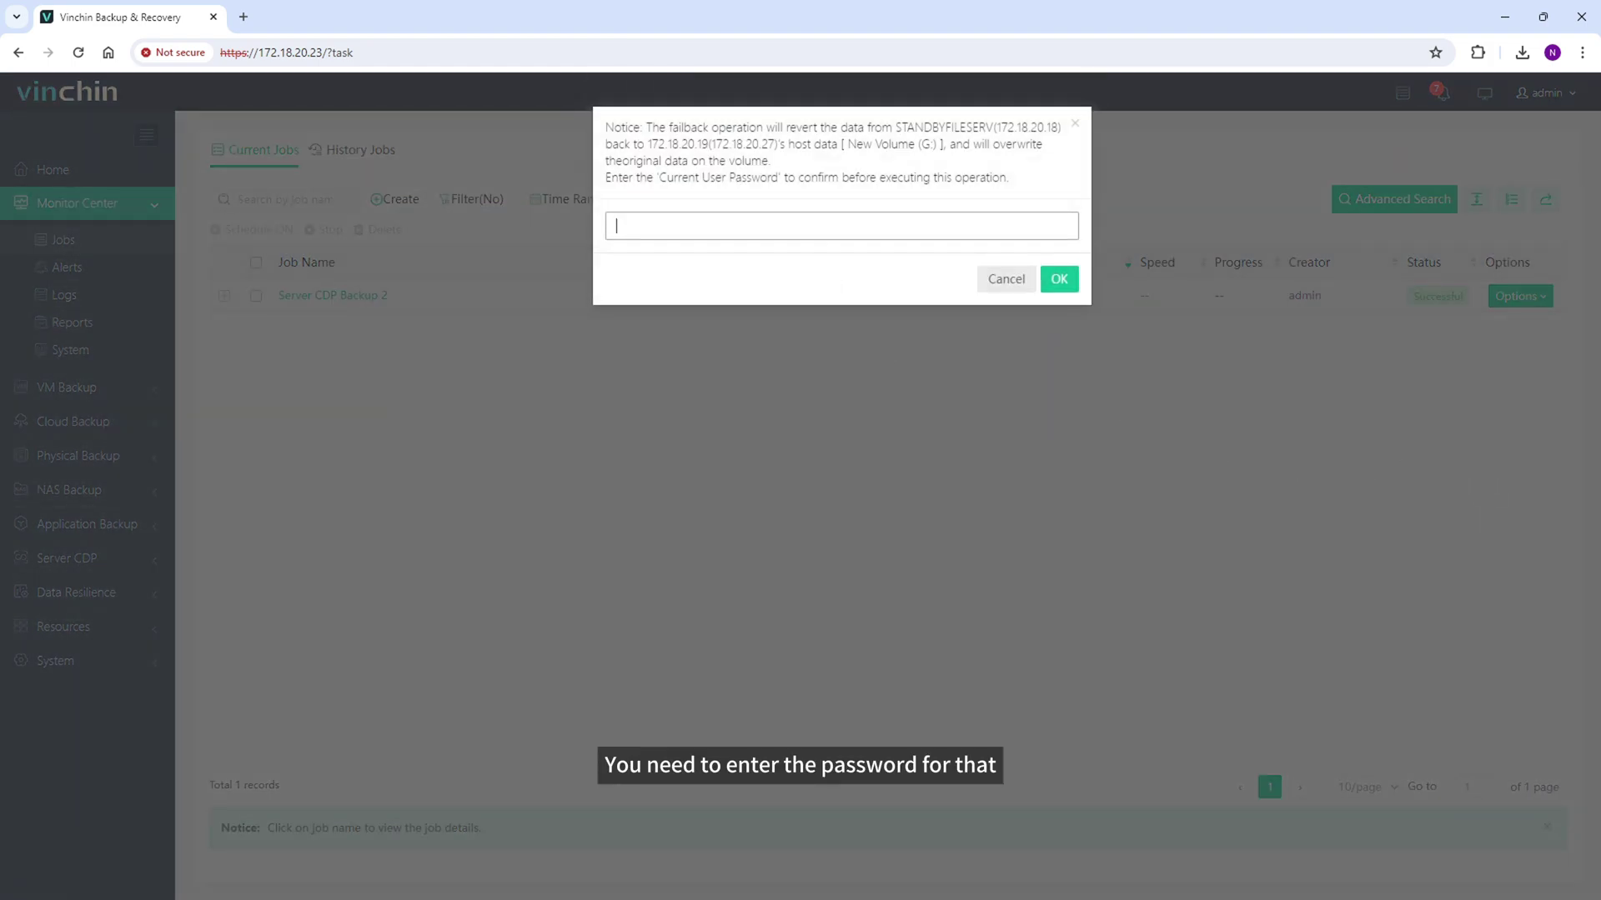
pyautogui.write('******')
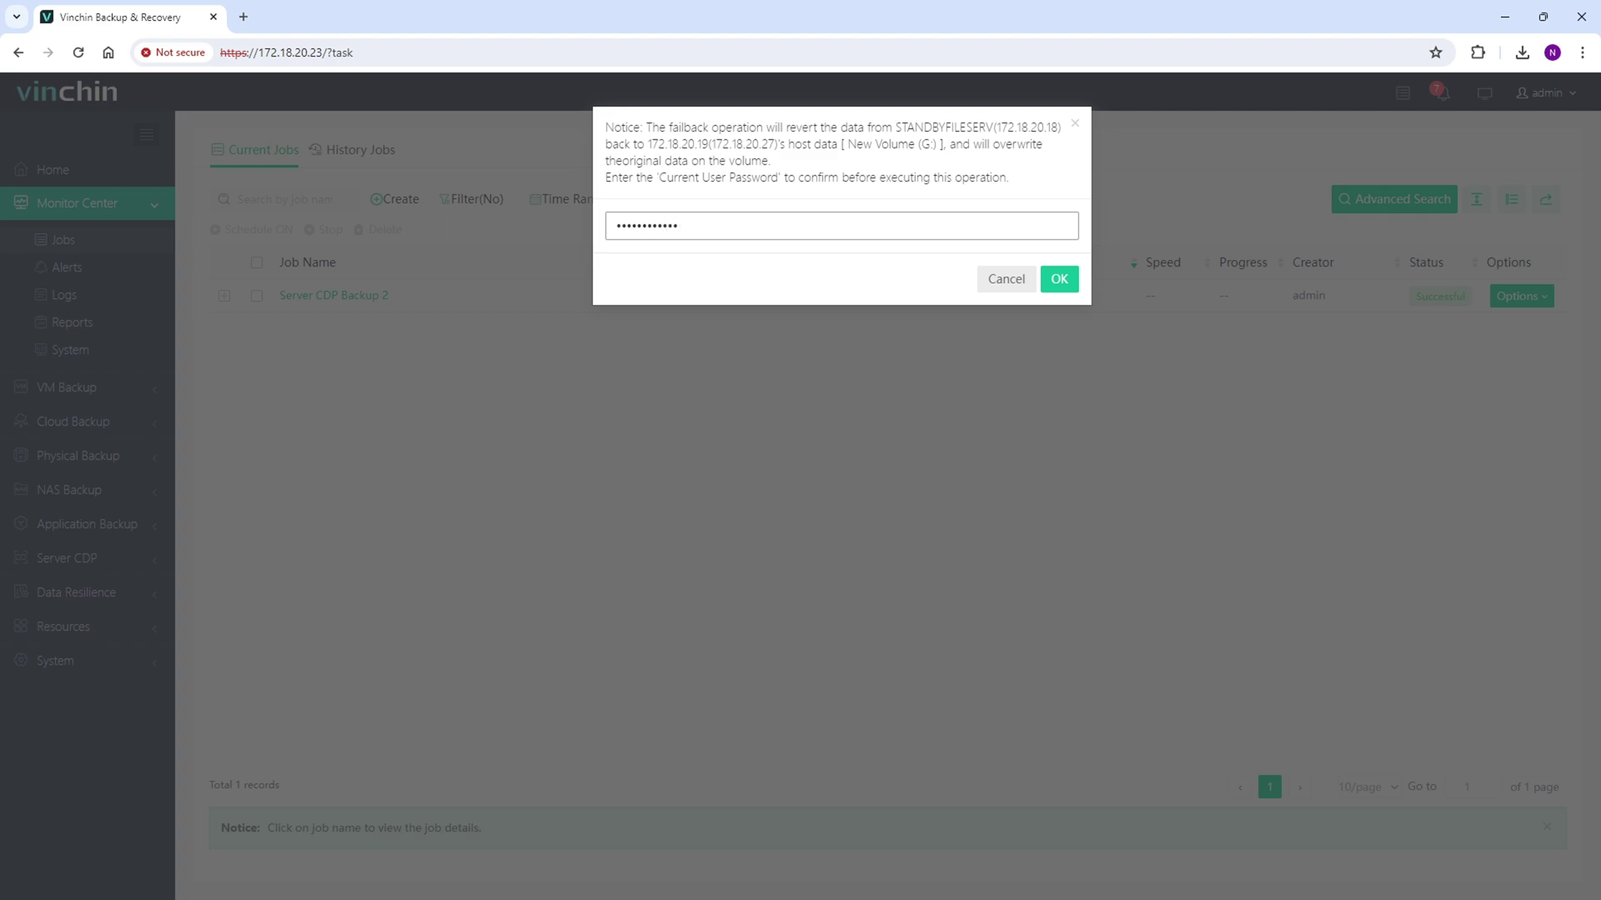
pyautogui.write('******')
pyautogui.click(1059, 278)
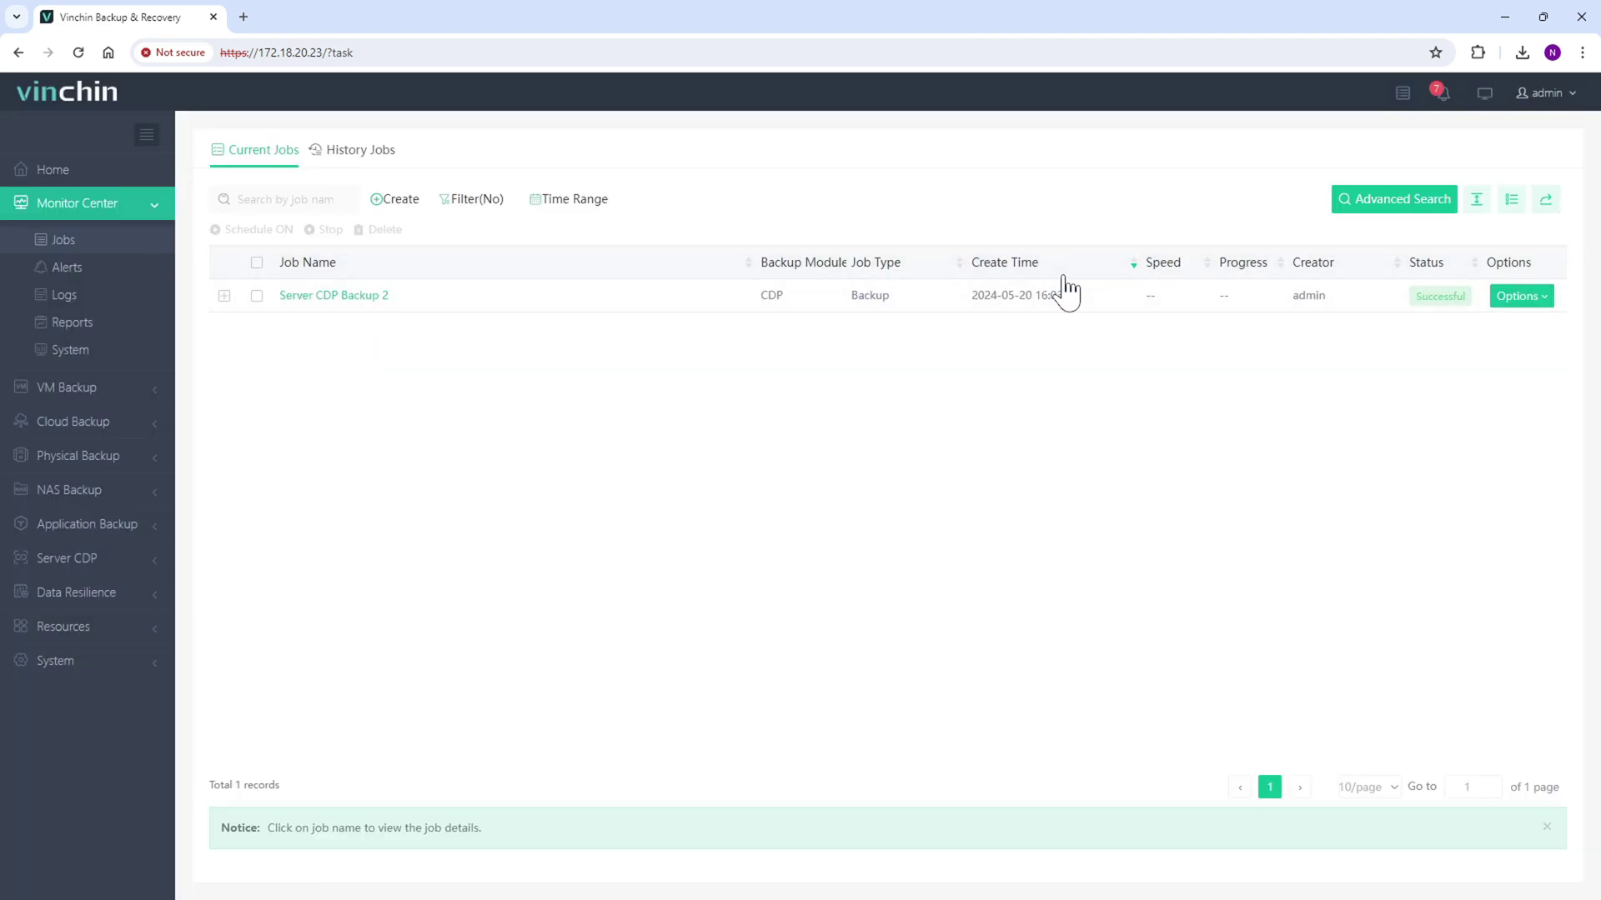
pyautogui.click(342, 297)
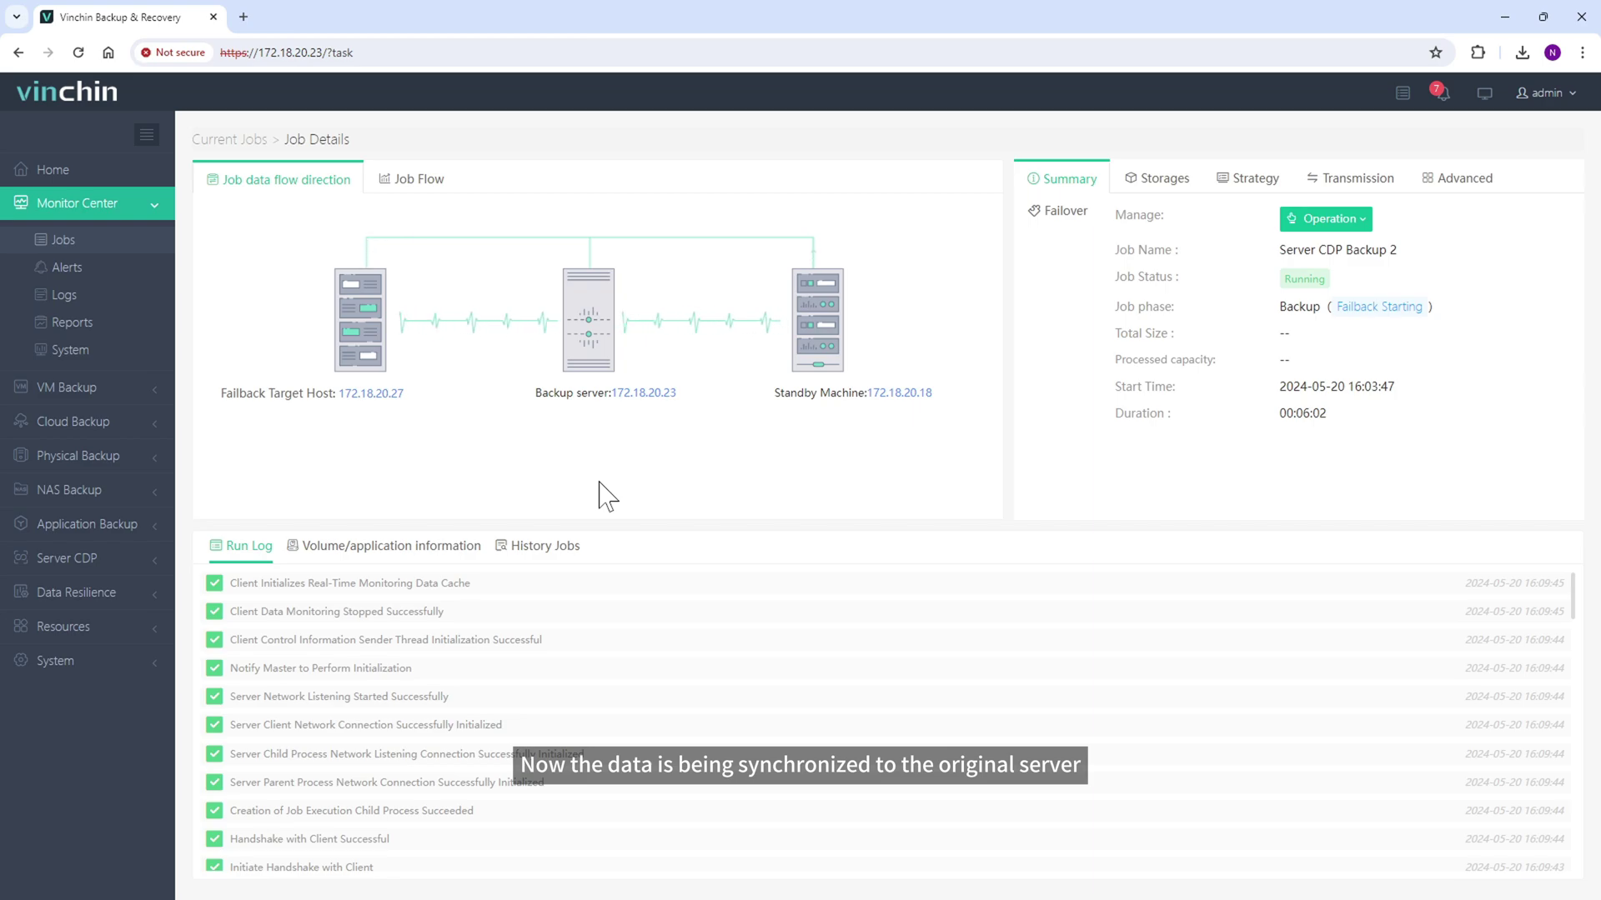
# Stop the takeover on Server CDP Backup 2, confirming with the current user password
pyautogui.click(393, 188)
pyautogui.click(310, 185)
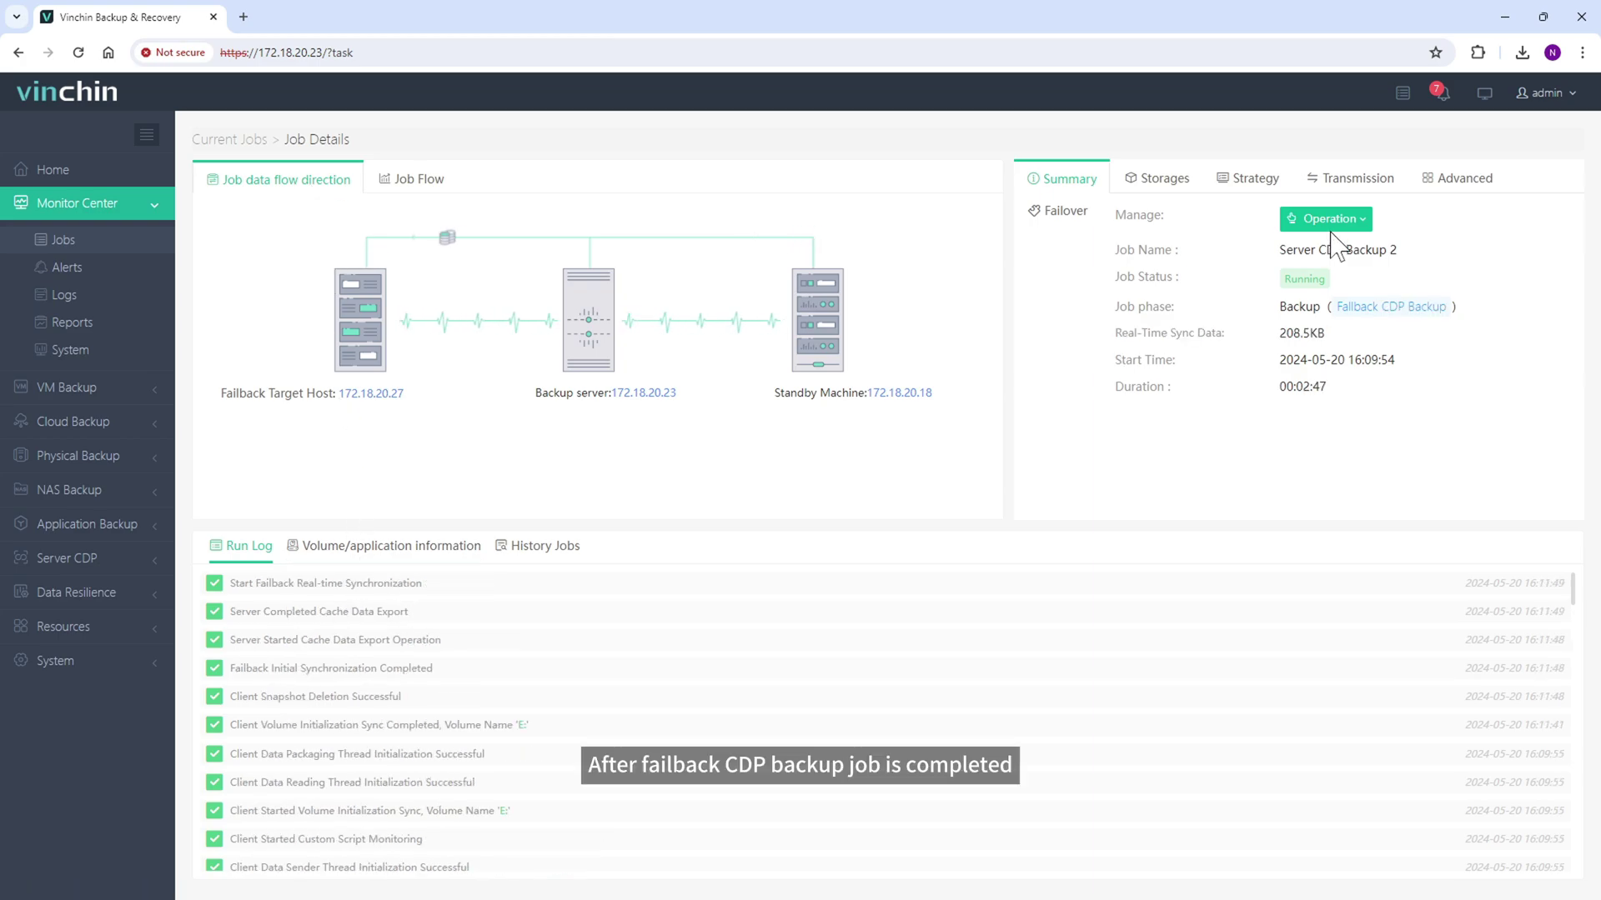
pyautogui.click(1326, 218)
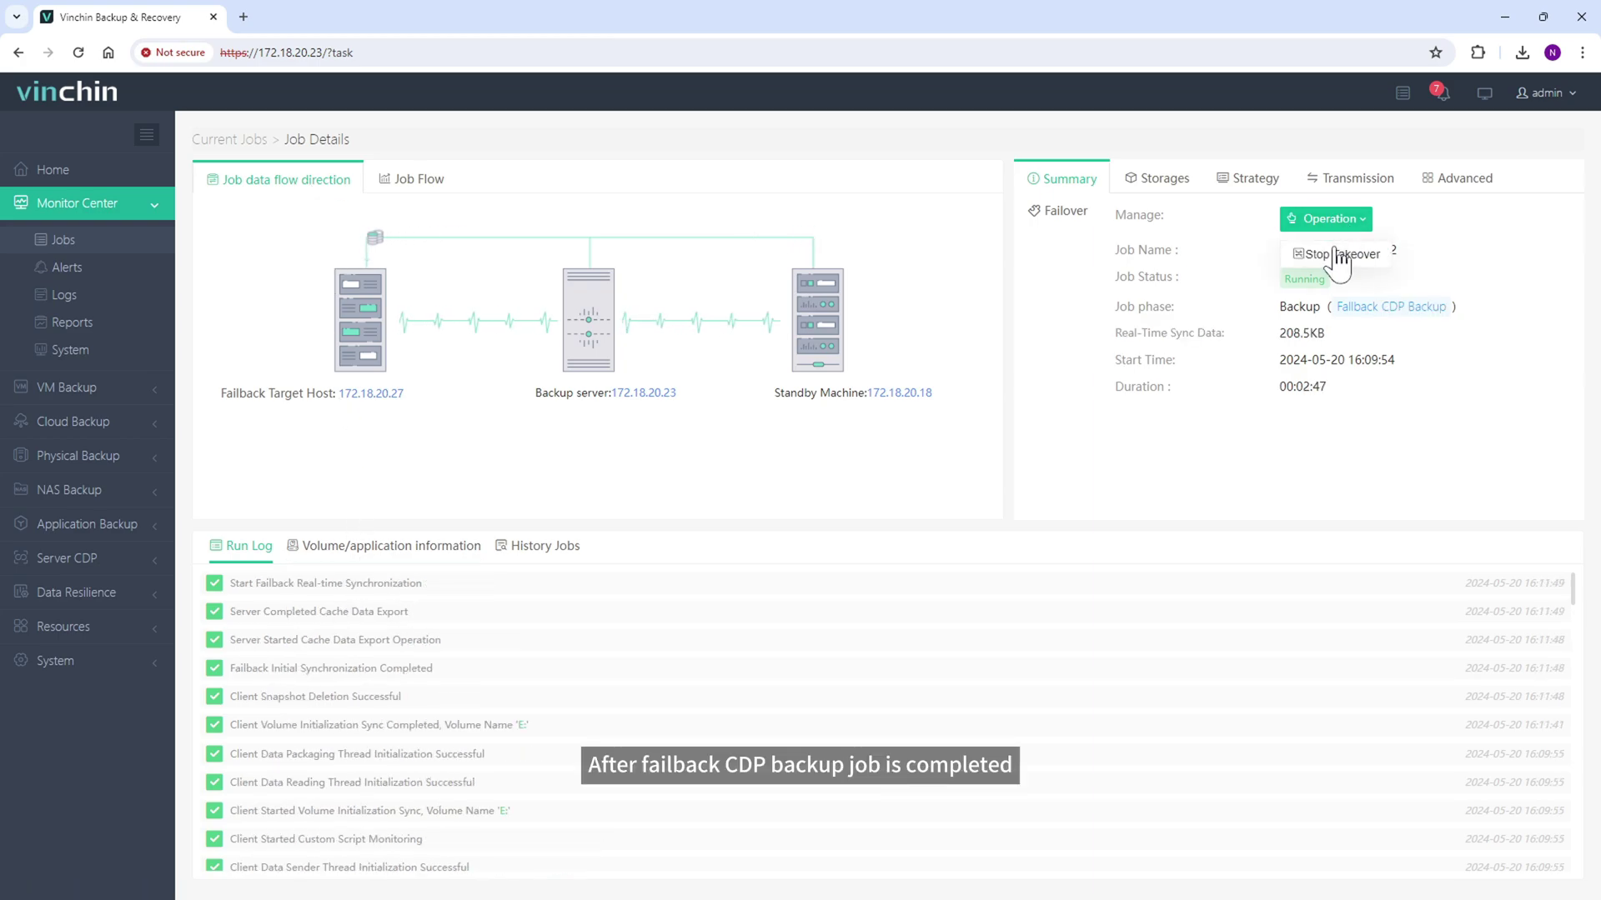
pyautogui.click(1334, 249)
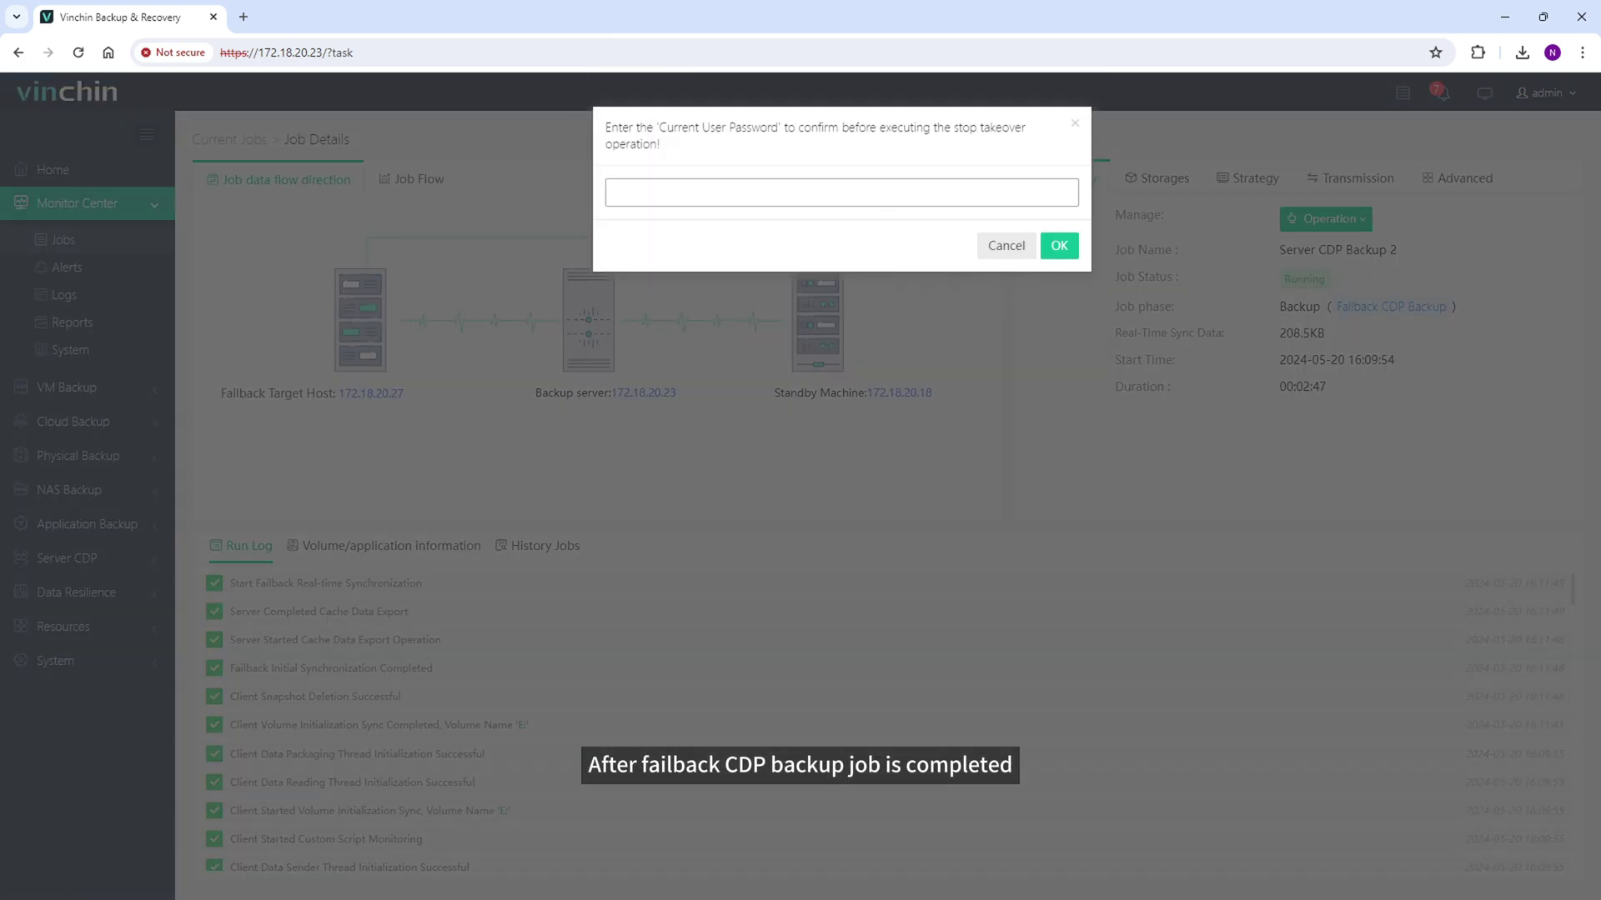
pyautogui.write('•••')
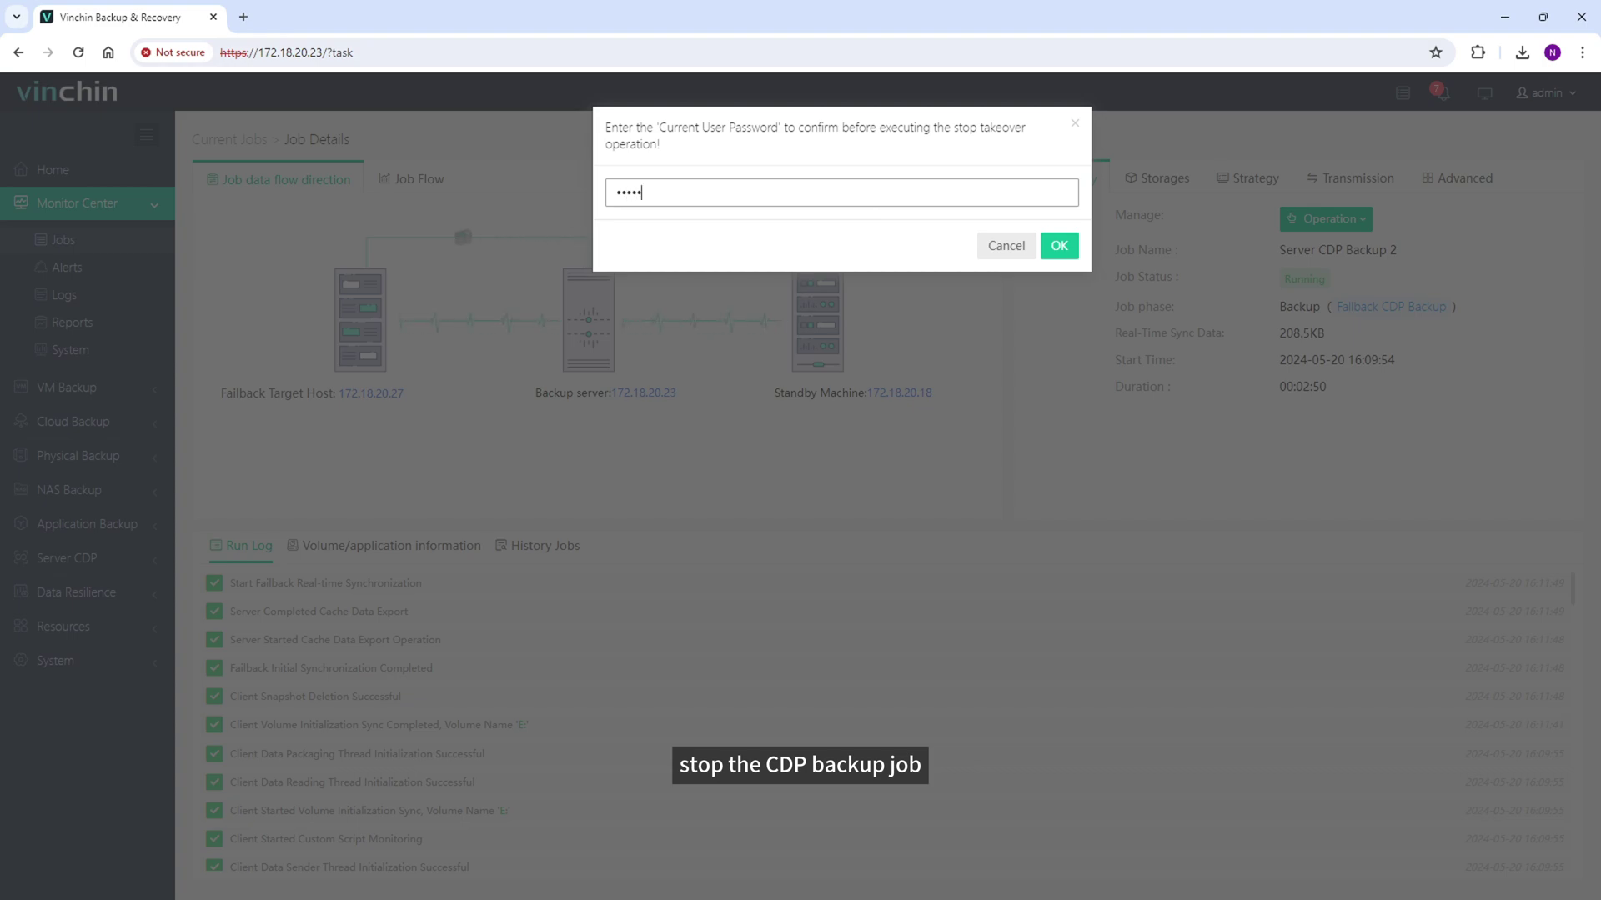
pyautogui.click(1059, 245)
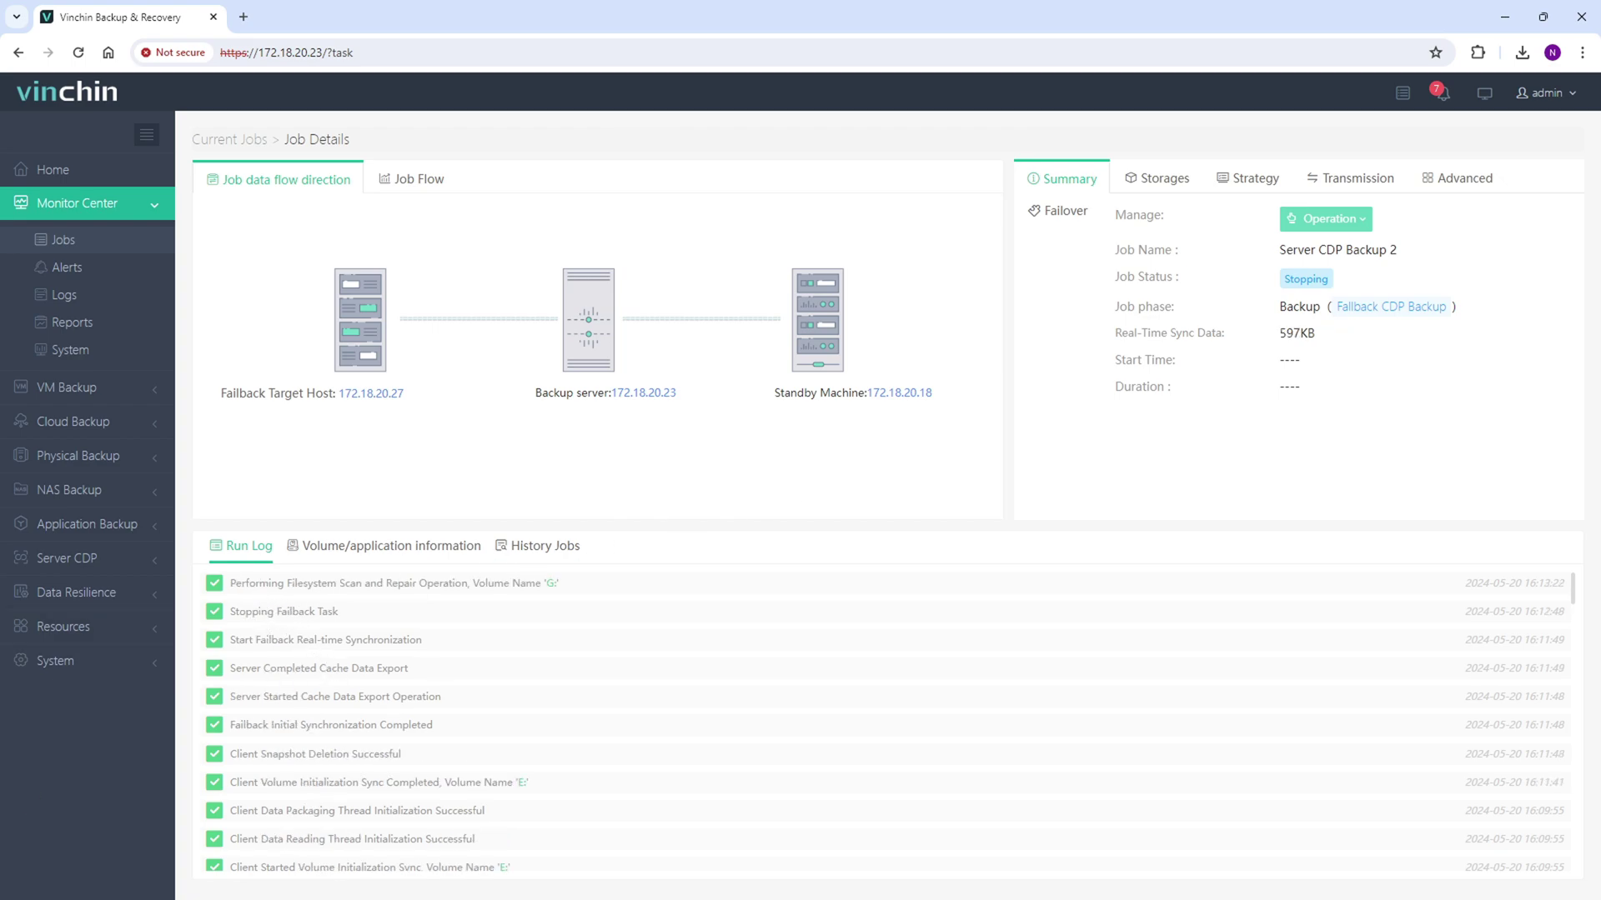
pyautogui.moveTo(229, 585); pyautogui.dragTo(598, 599)
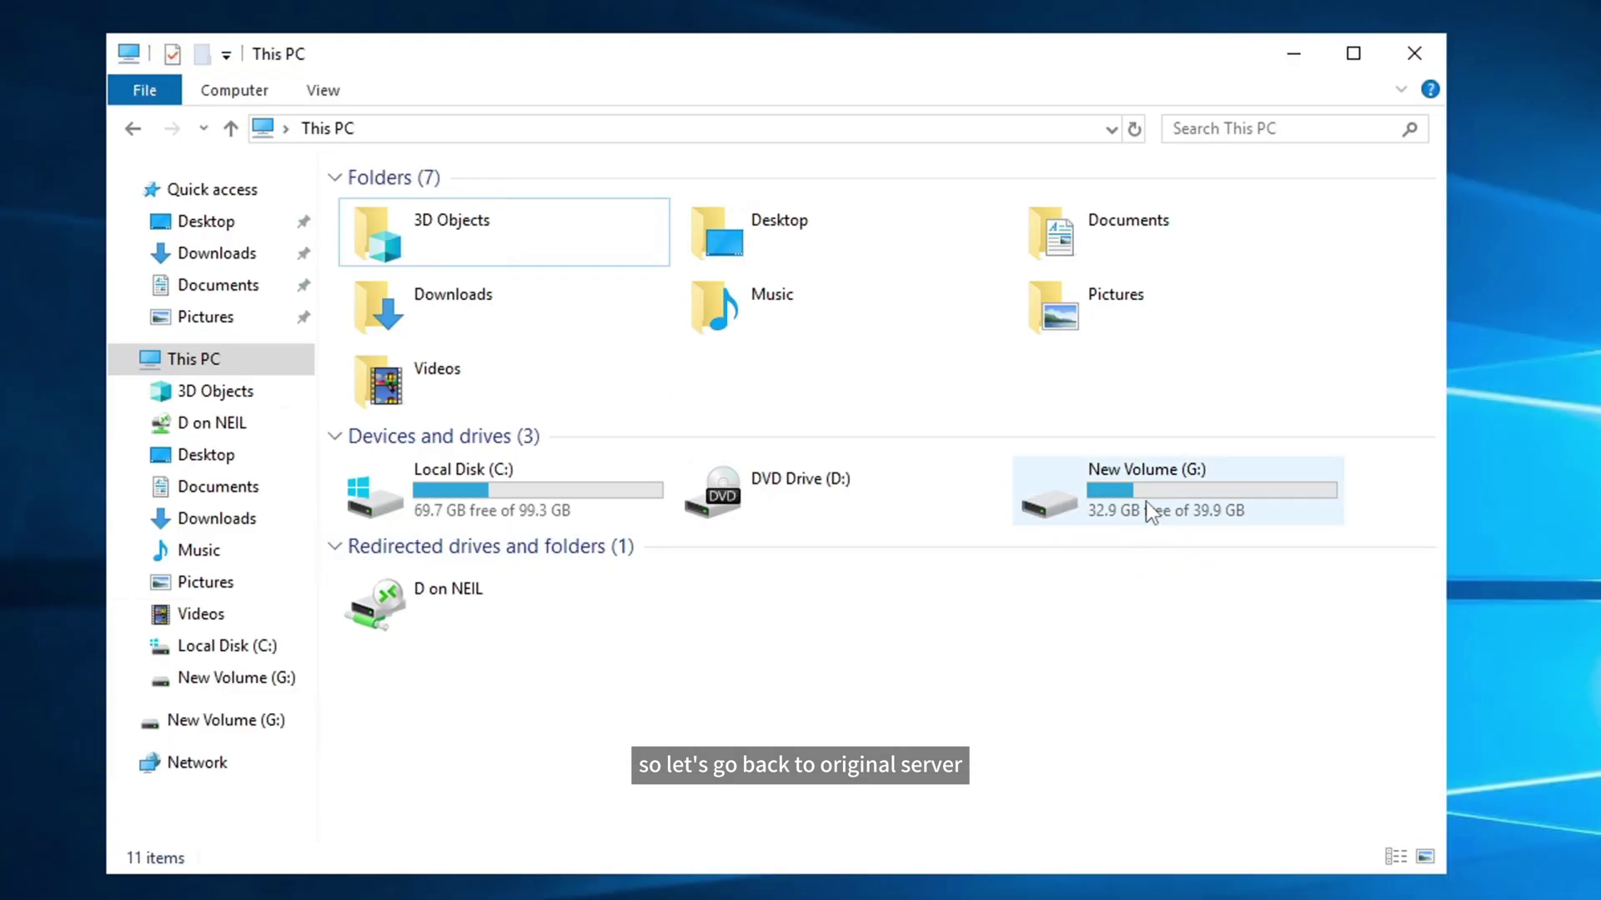
# Open New Volume (G:) on the original server from This PC
pyautogui.doubleClick(1147, 493)
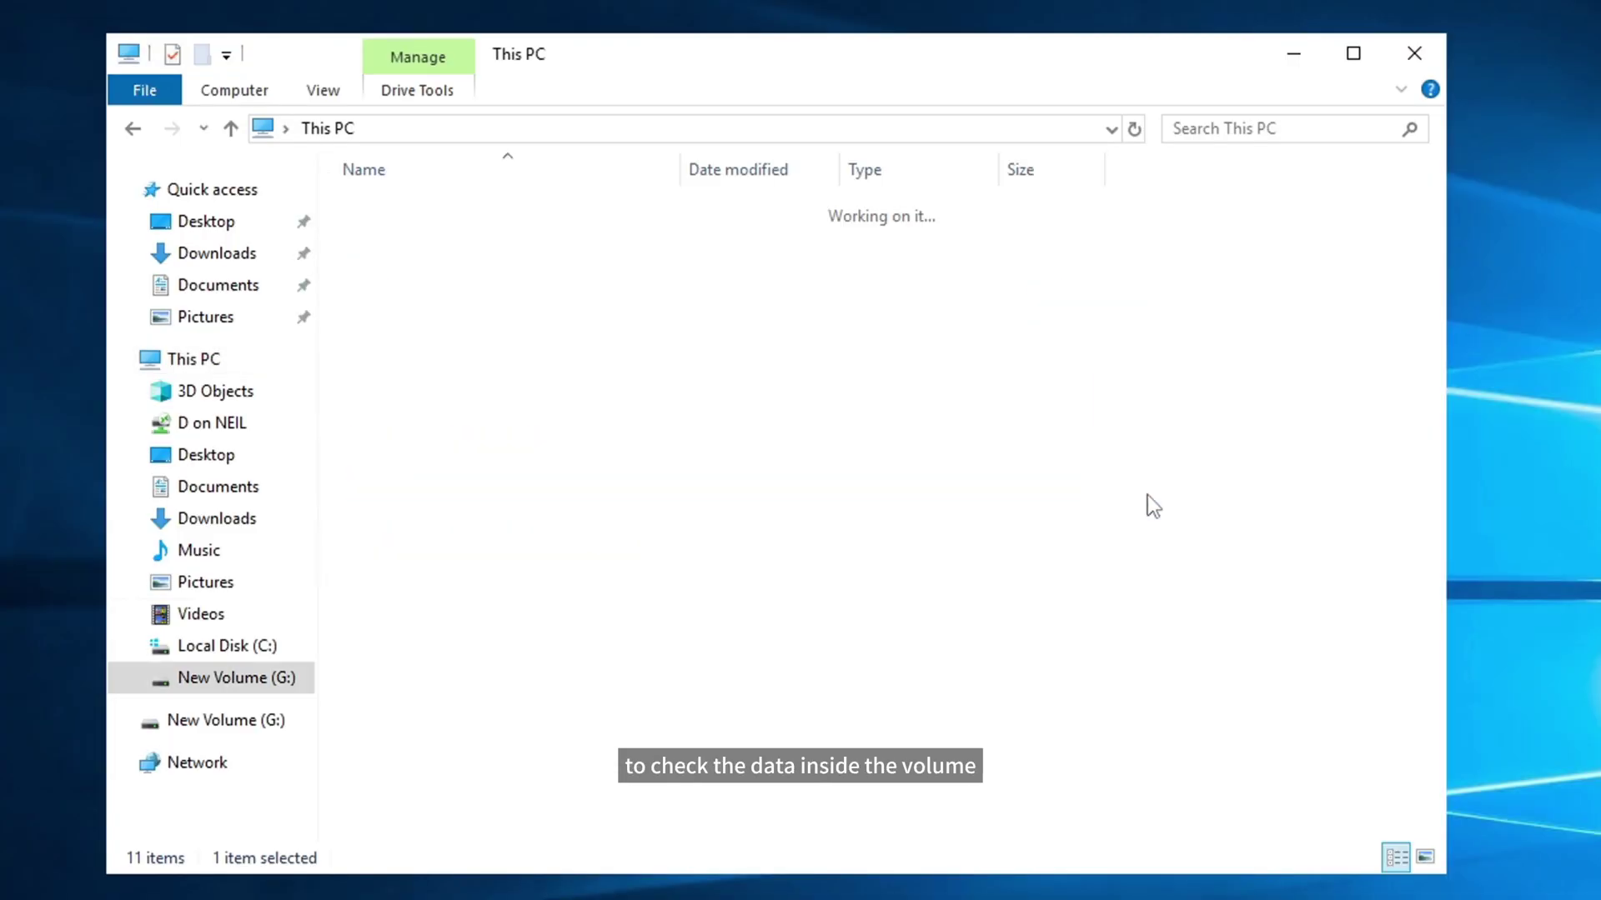